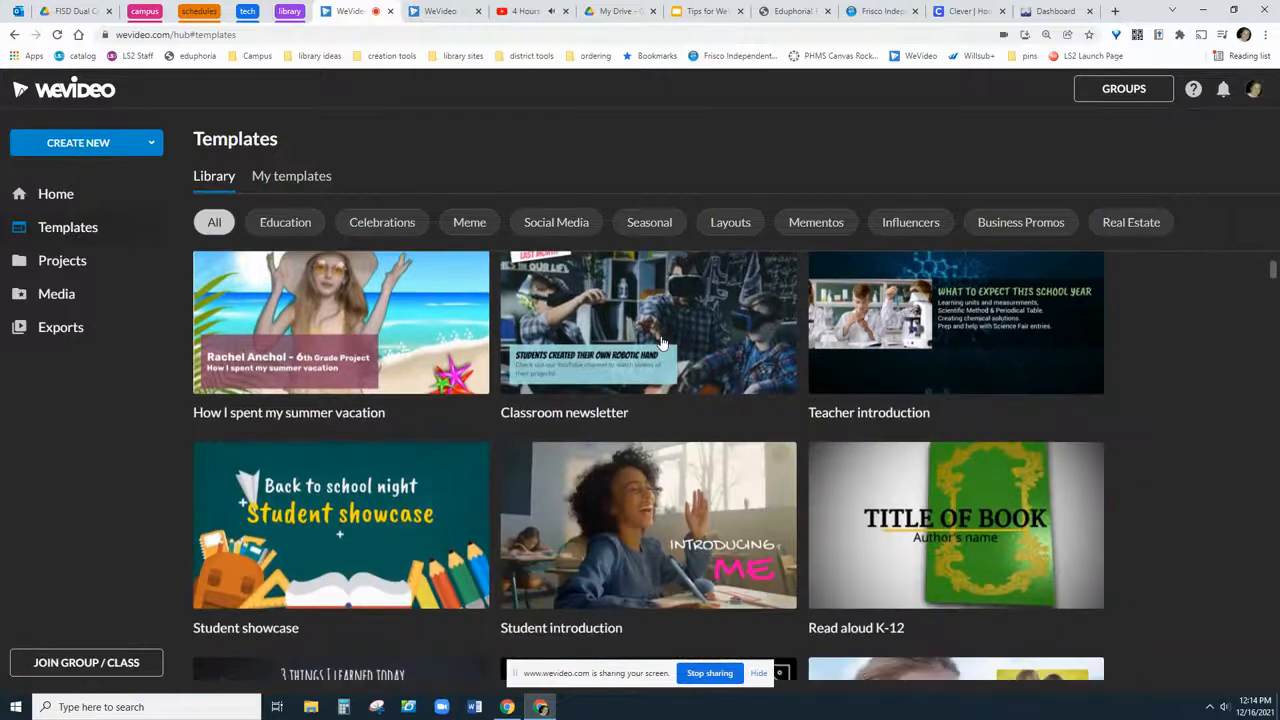
Step: Look through the template library, the saved projects, the media files and the exported videos
{"action": "scroll", "coordinate": [660, 343], "scroll_direction": "down", "scroll_amount": 5}
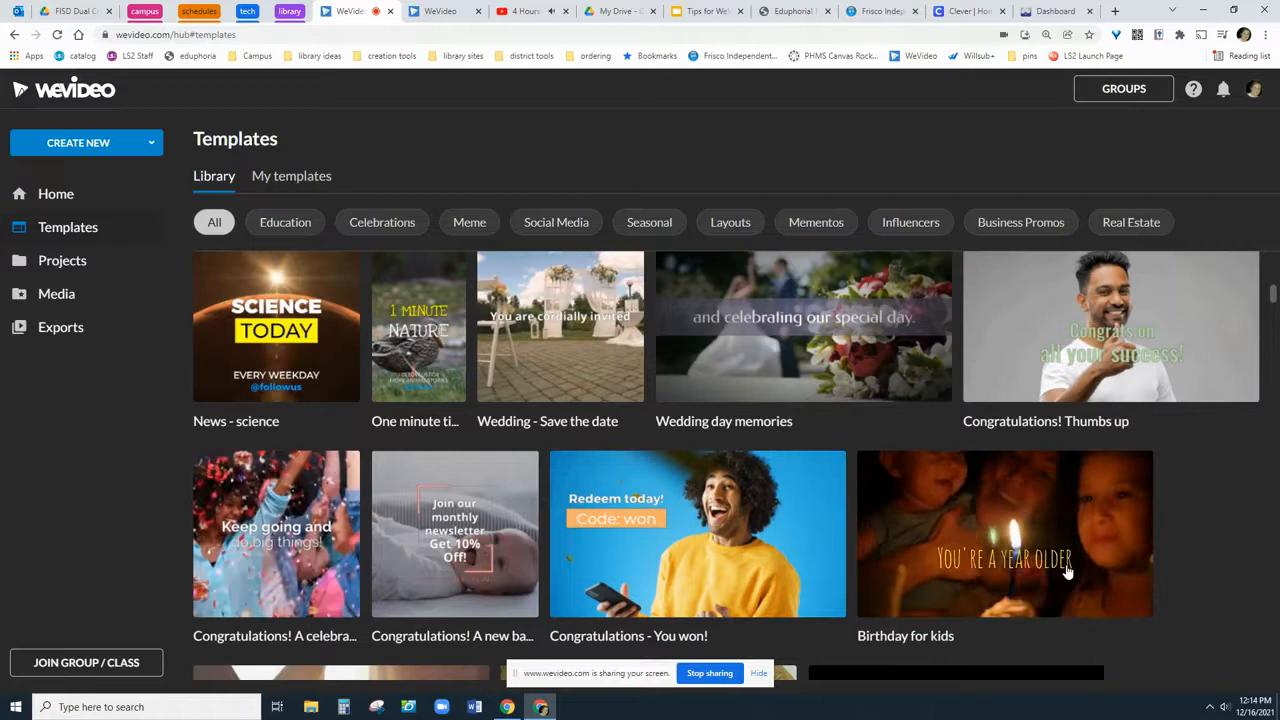
{"action": "left_click", "coordinate": [61, 263]}
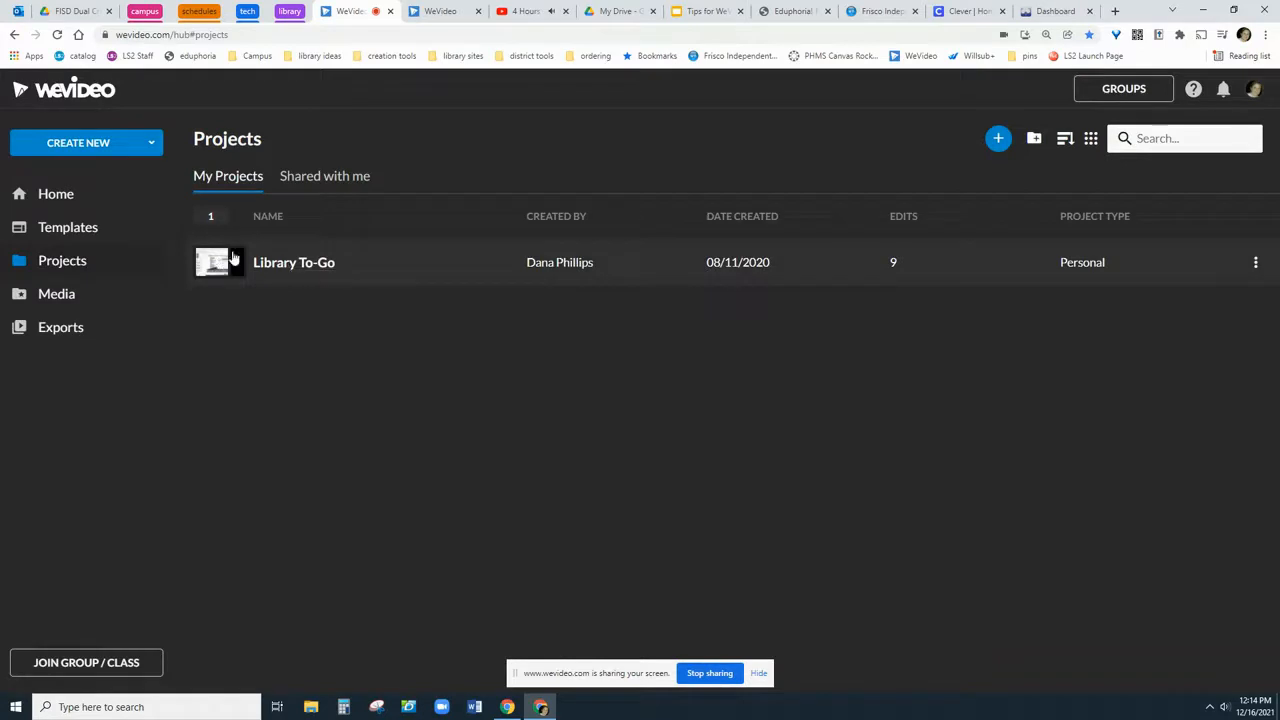
{"action": "left_click", "coordinate": [60, 299]}
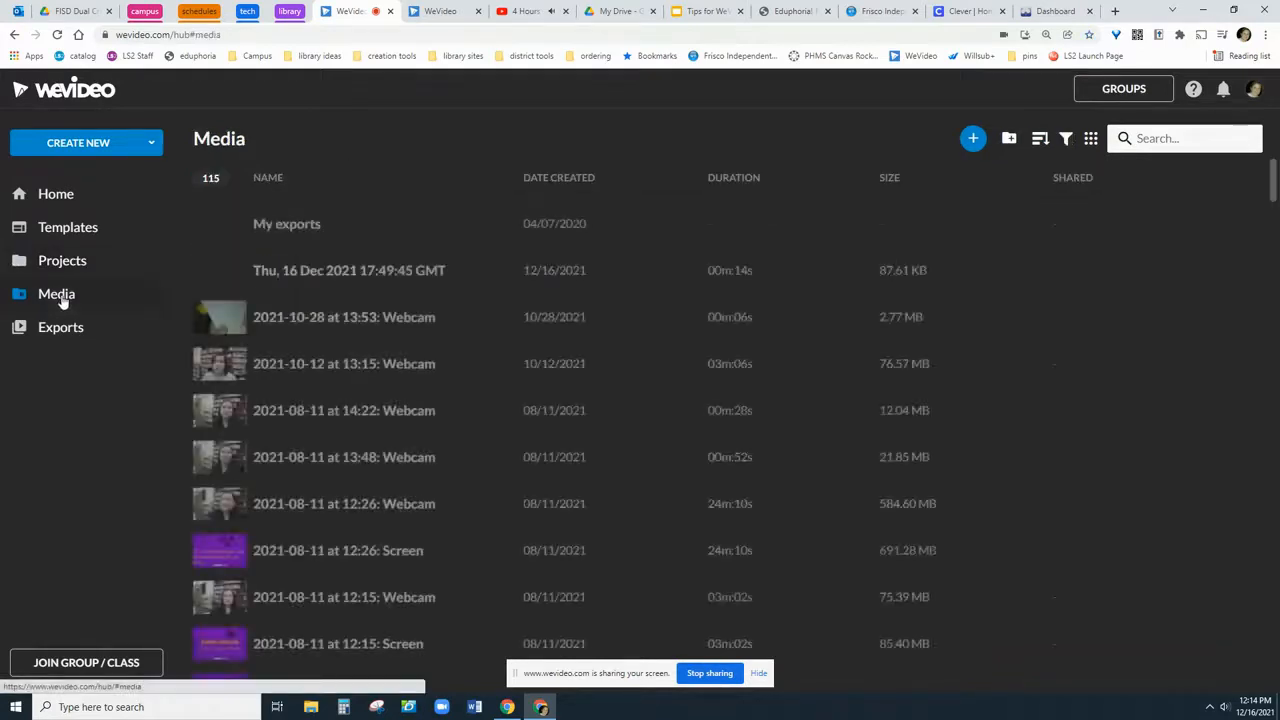
{"action": "scroll", "coordinate": [351, 334], "scroll_direction": "down", "scroll_amount": 4}
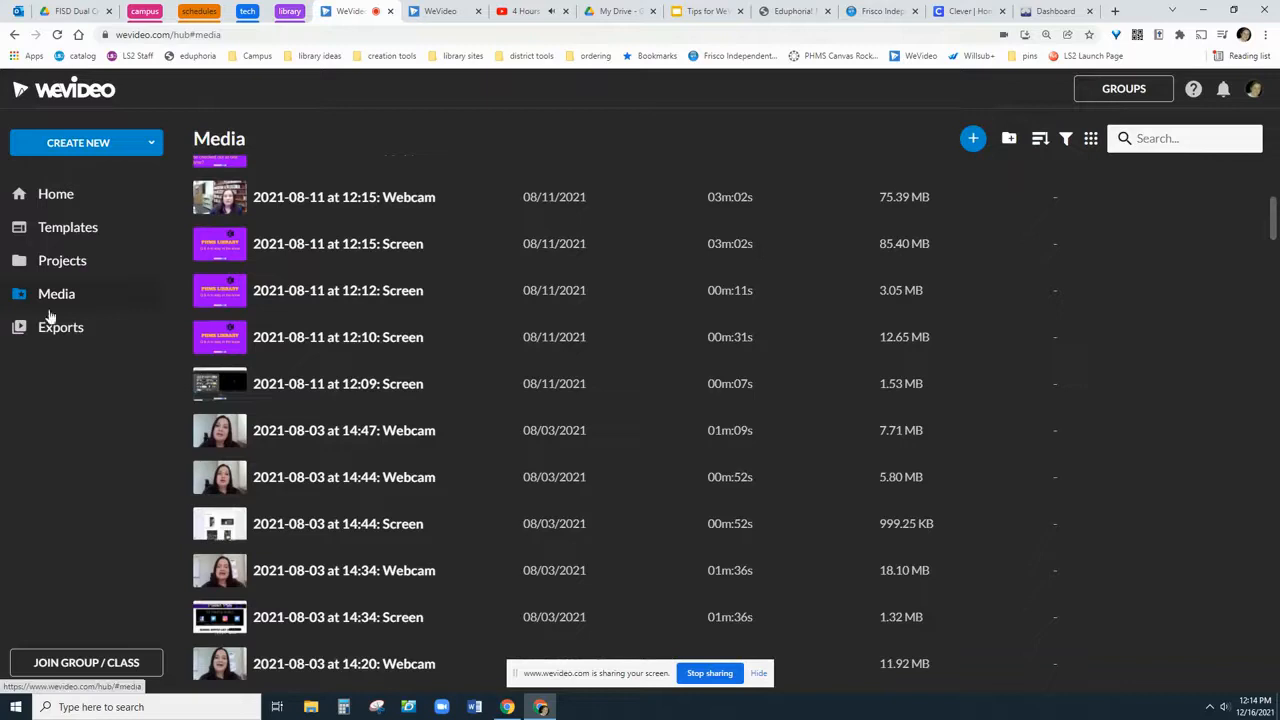
{"action": "scroll", "coordinate": [406, 326], "scroll_direction": "down", "scroll_amount": 3}
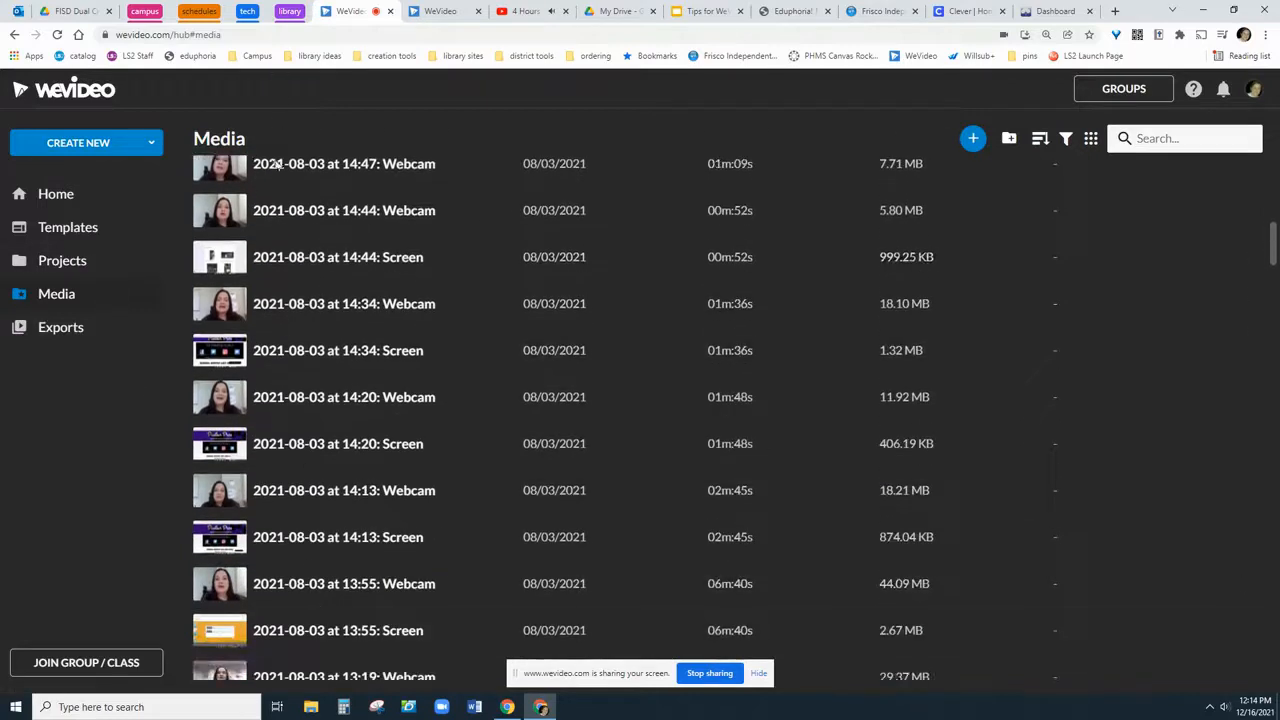
{"action": "left_click", "coordinate": [42, 330]}
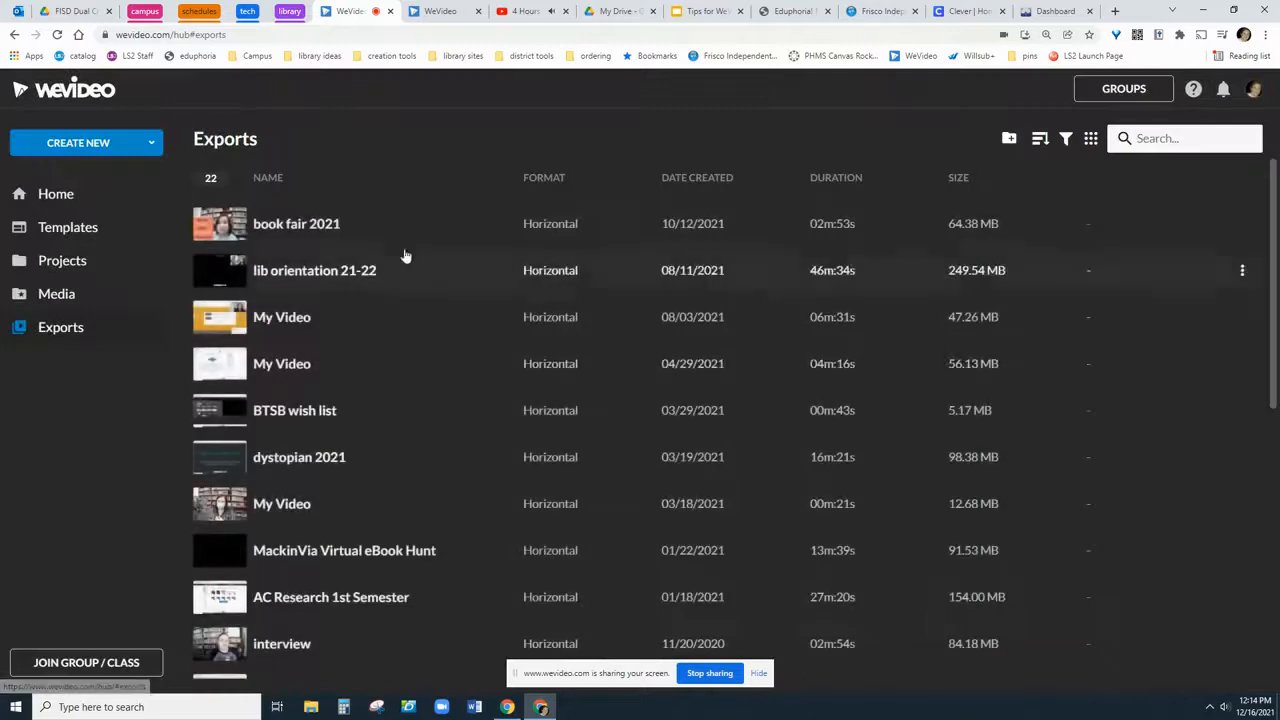
{"action": "scroll", "coordinate": [346, 300], "scroll_direction": "down", "scroll_amount": 3}
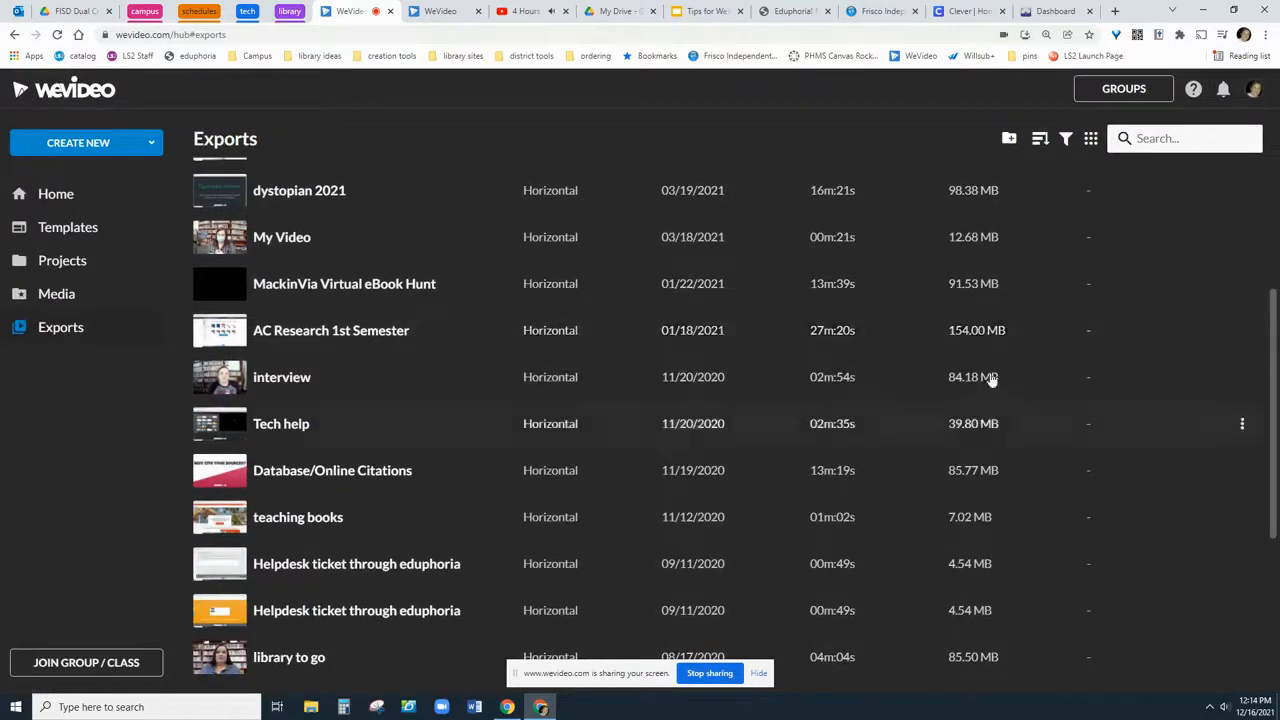
{"action": "scroll", "coordinate": [723, 514], "scroll_direction": "up", "scroll_amount": 3}
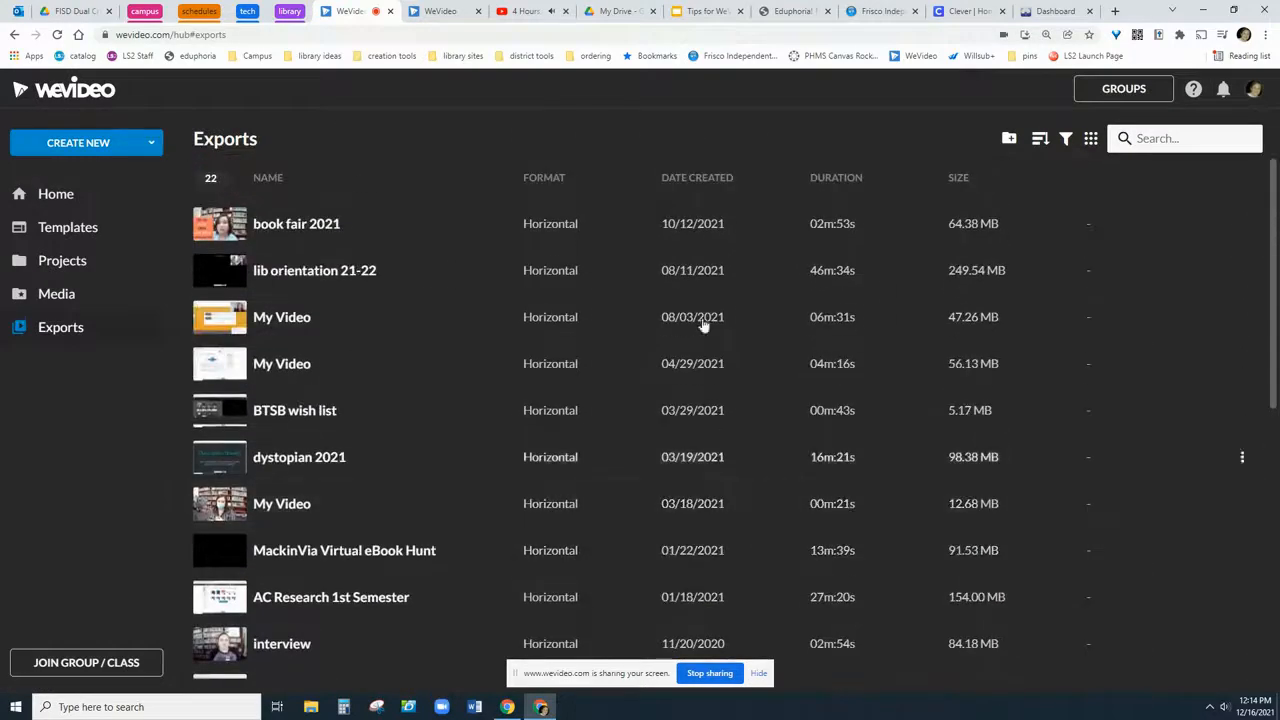
Step: Create a new video saved in My Project and rename it "How to be a rock star"
{"action": "left_click", "coordinate": [122, 146]}
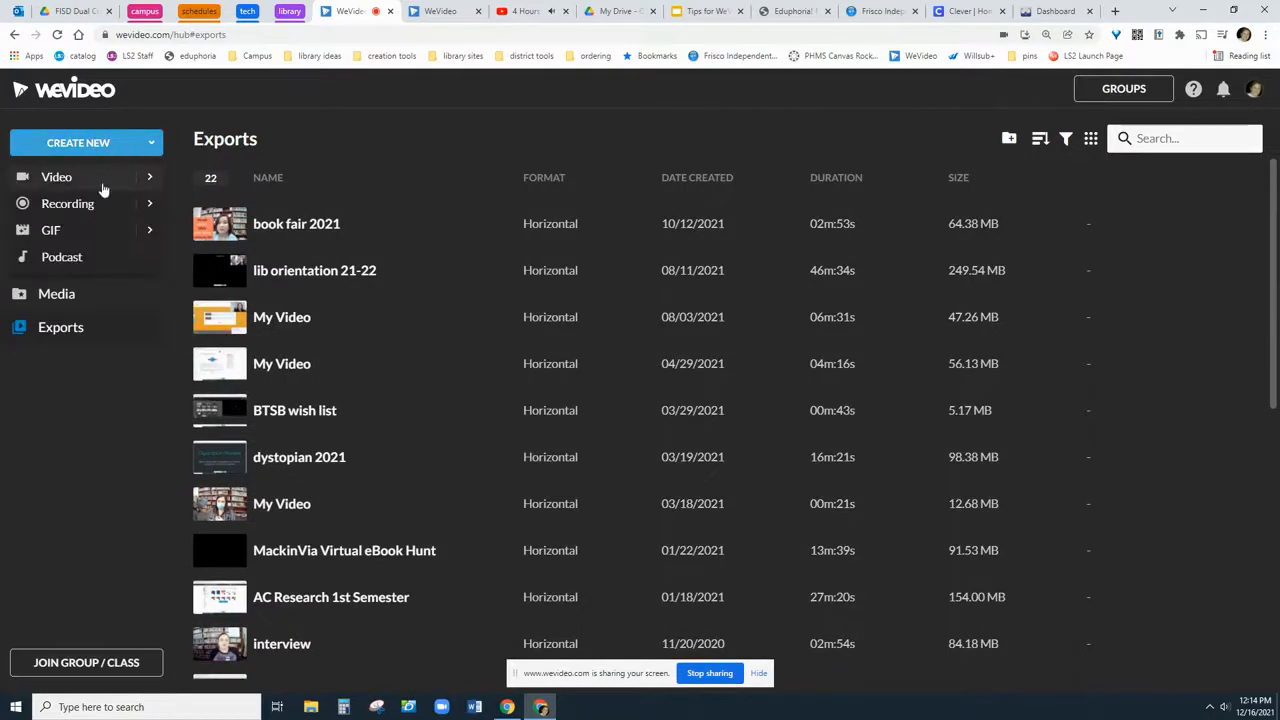
{"action": "left_click", "coordinate": [101, 186]}
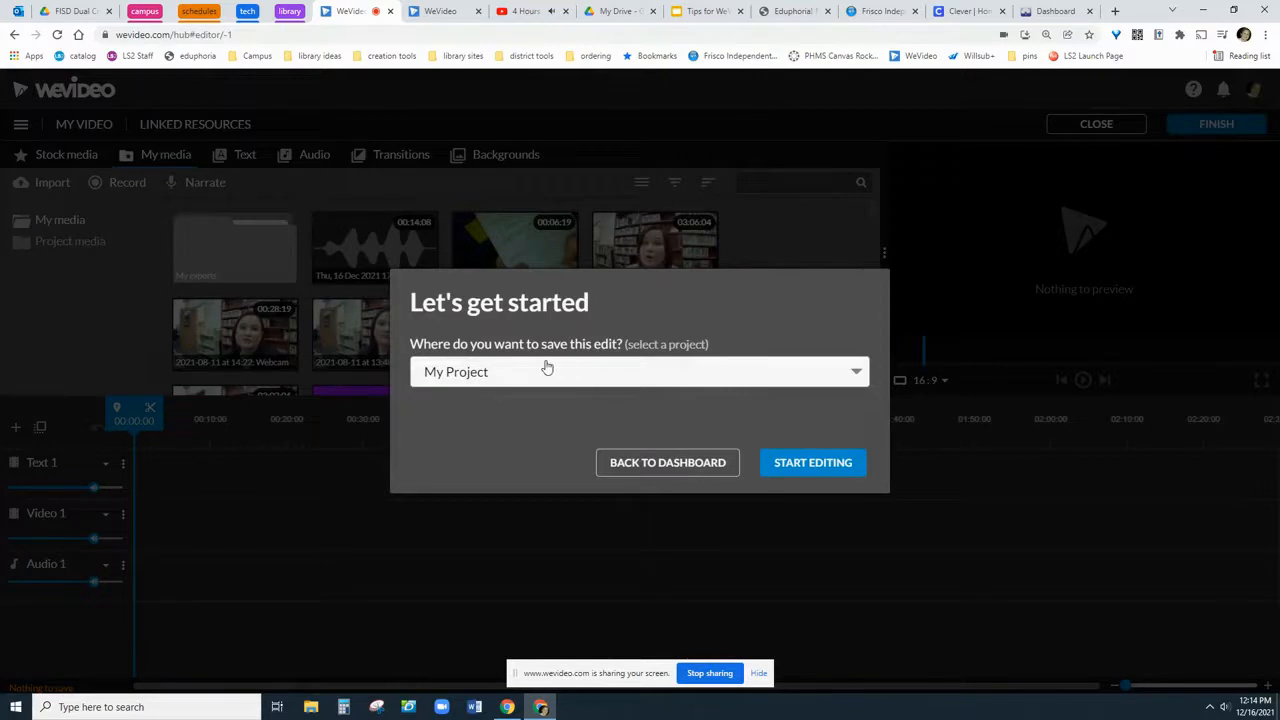
{"action": "left_click", "coordinate": [820, 463]}
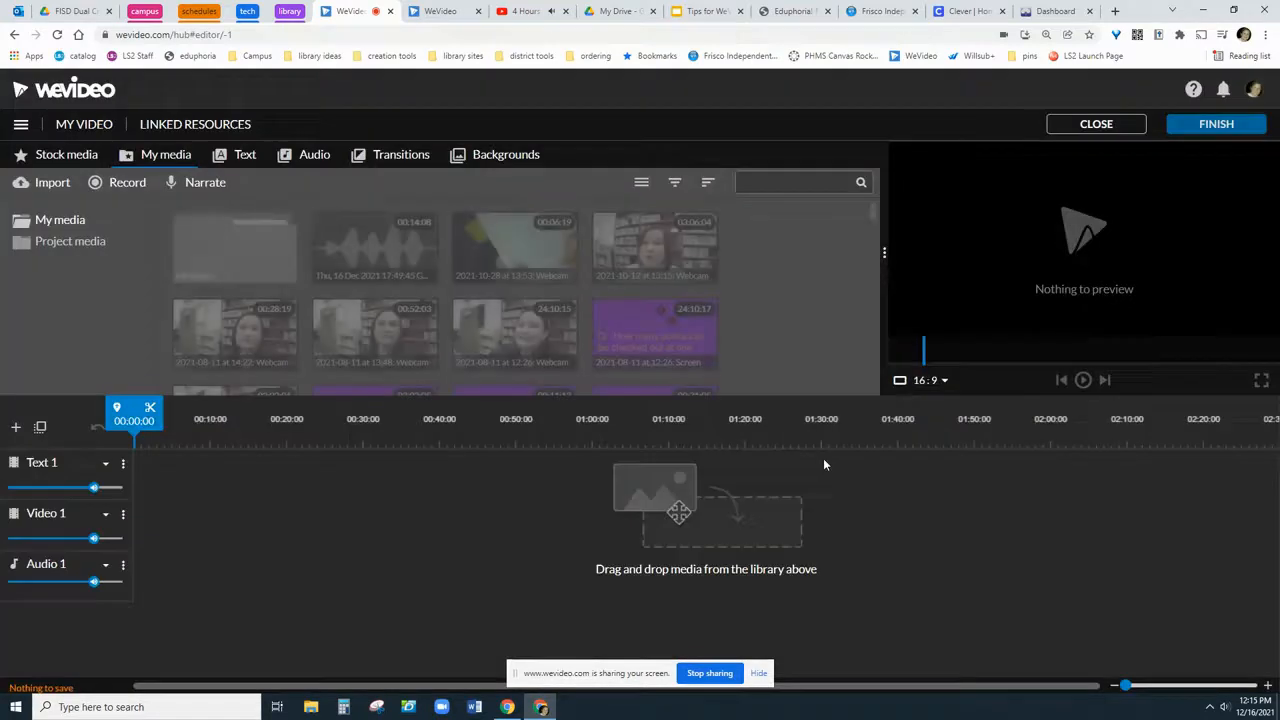
{"action": "left_click", "coordinate": [84, 124]}
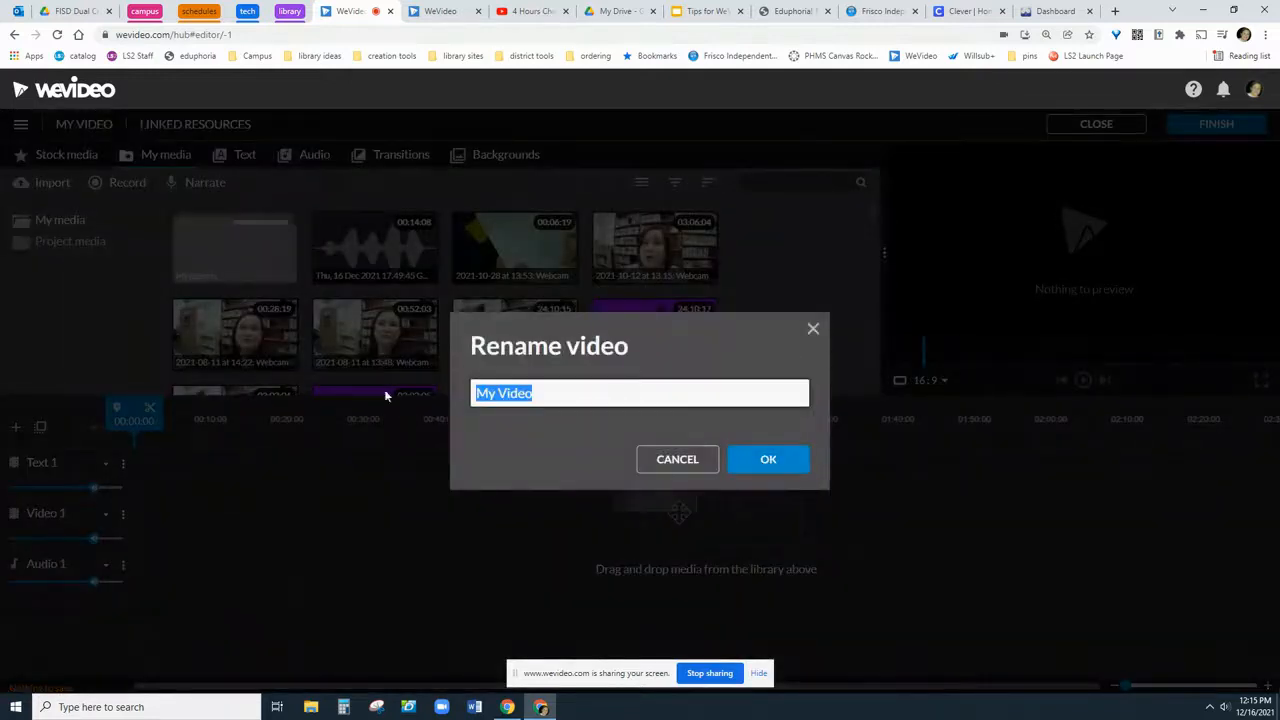
{"action": "type", "text": "How to be a rock star"}
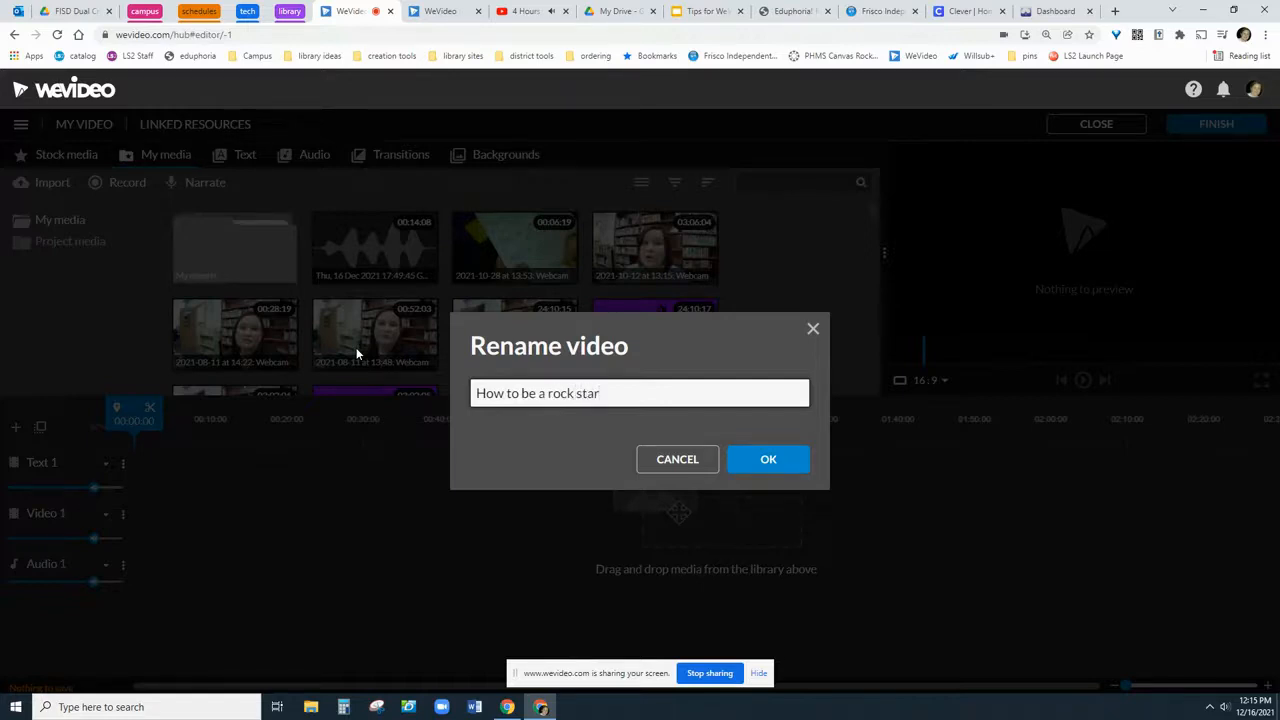
{"action": "left_click", "coordinate": [766, 456]}
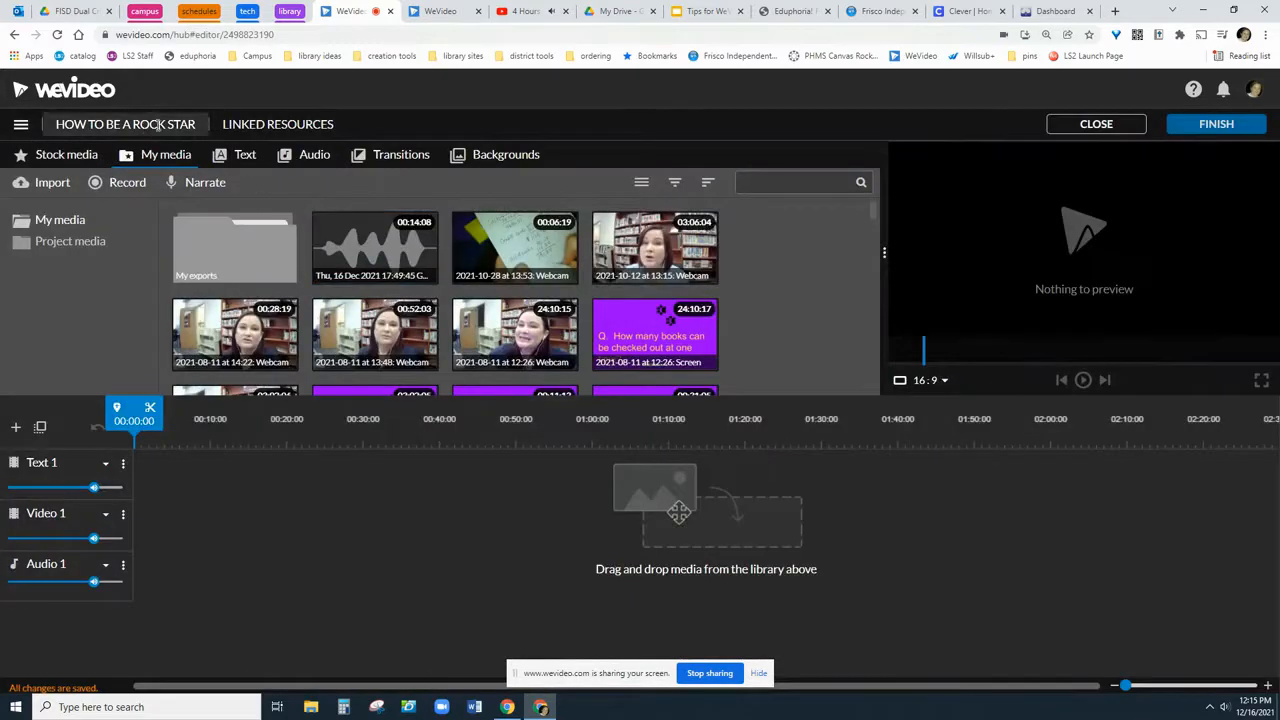
Step: Close the editor and delete the second "How to be a rock star" item from the recent videos on the home page
{"action": "left_click", "coordinate": [1127, 125]}
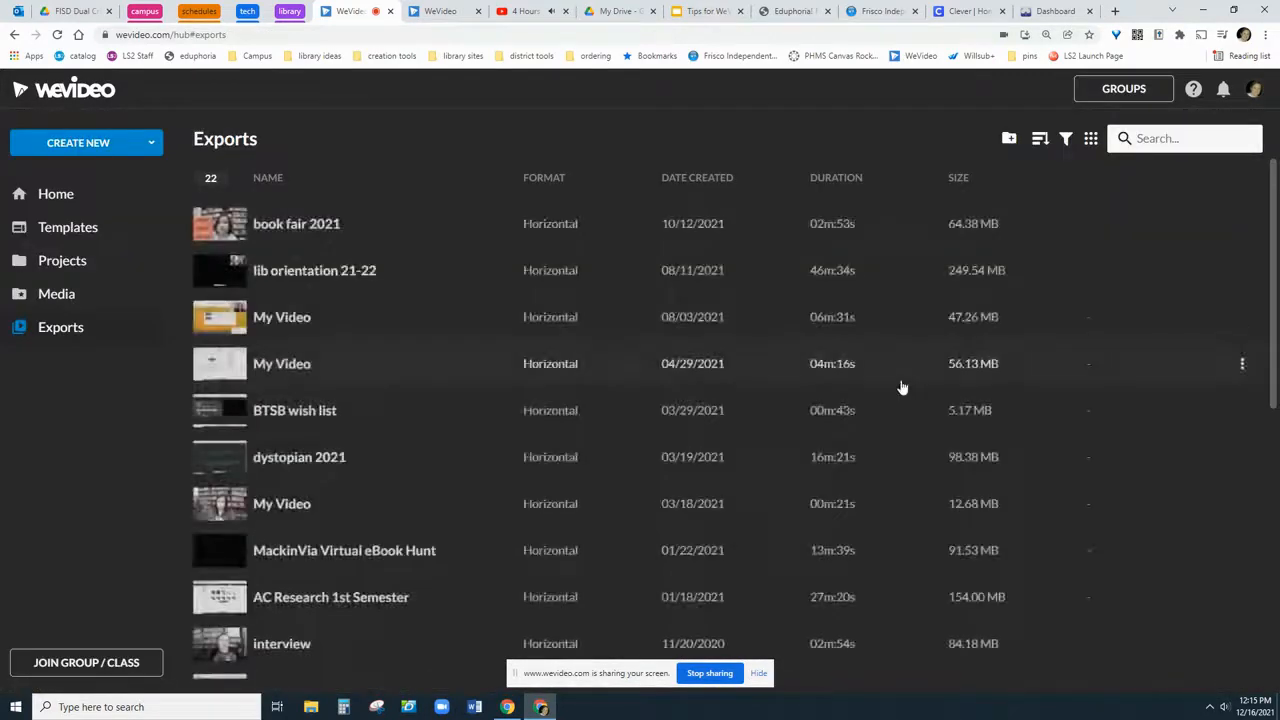
{"action": "left_click", "coordinate": [97, 200]}
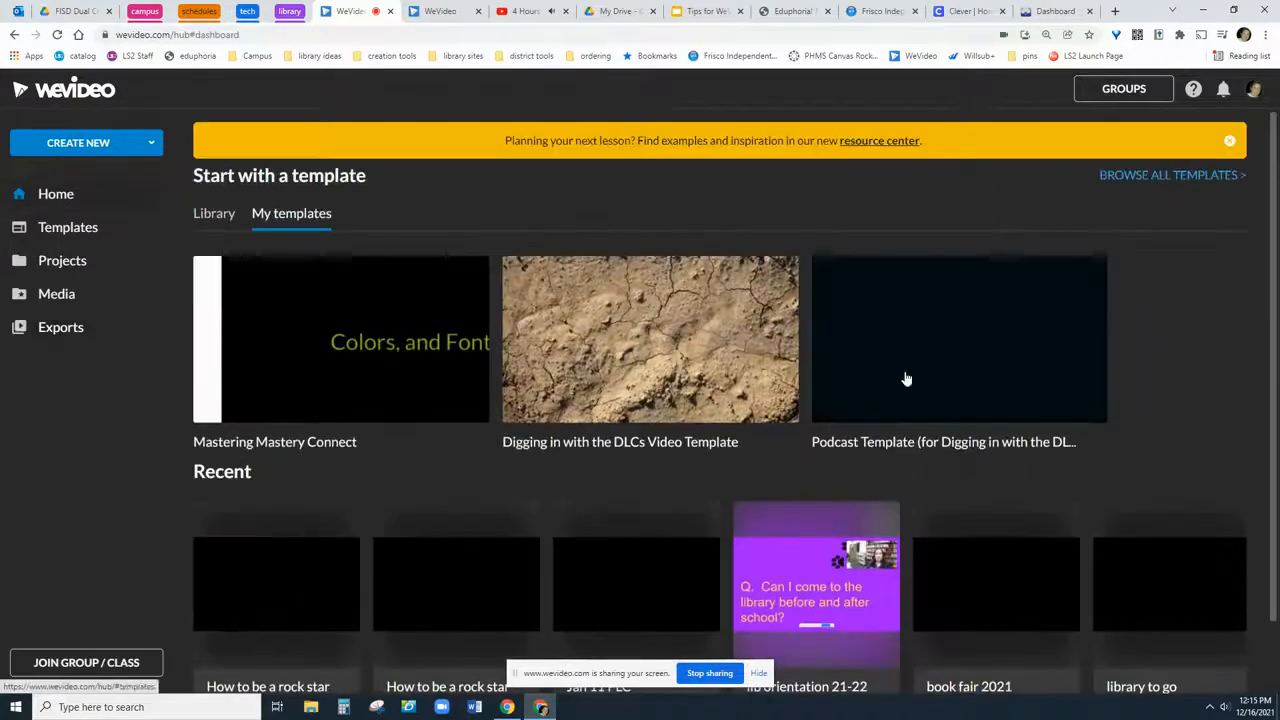
{"action": "scroll", "coordinate": [1000, 360], "scroll_direction": "down", "scroll_amount": 1}
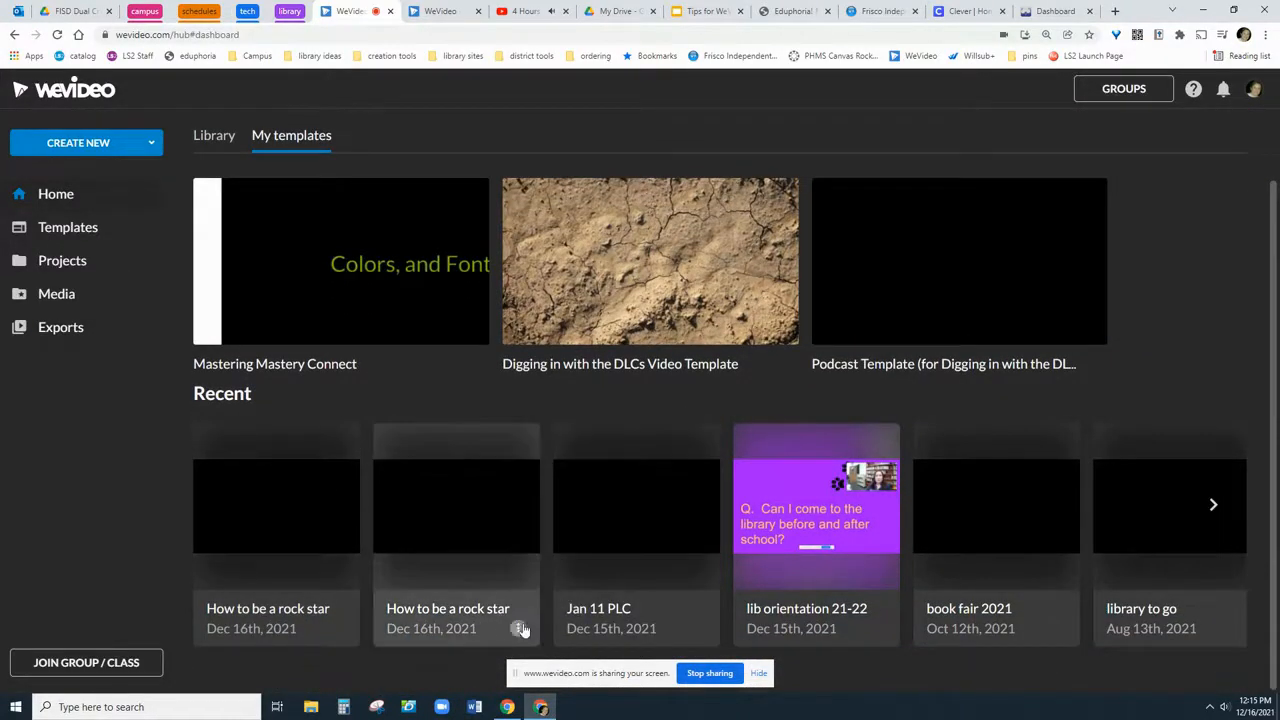
{"action": "left_click", "coordinate": [518, 628]}
{"action": "left_click", "coordinate": [555, 607]}
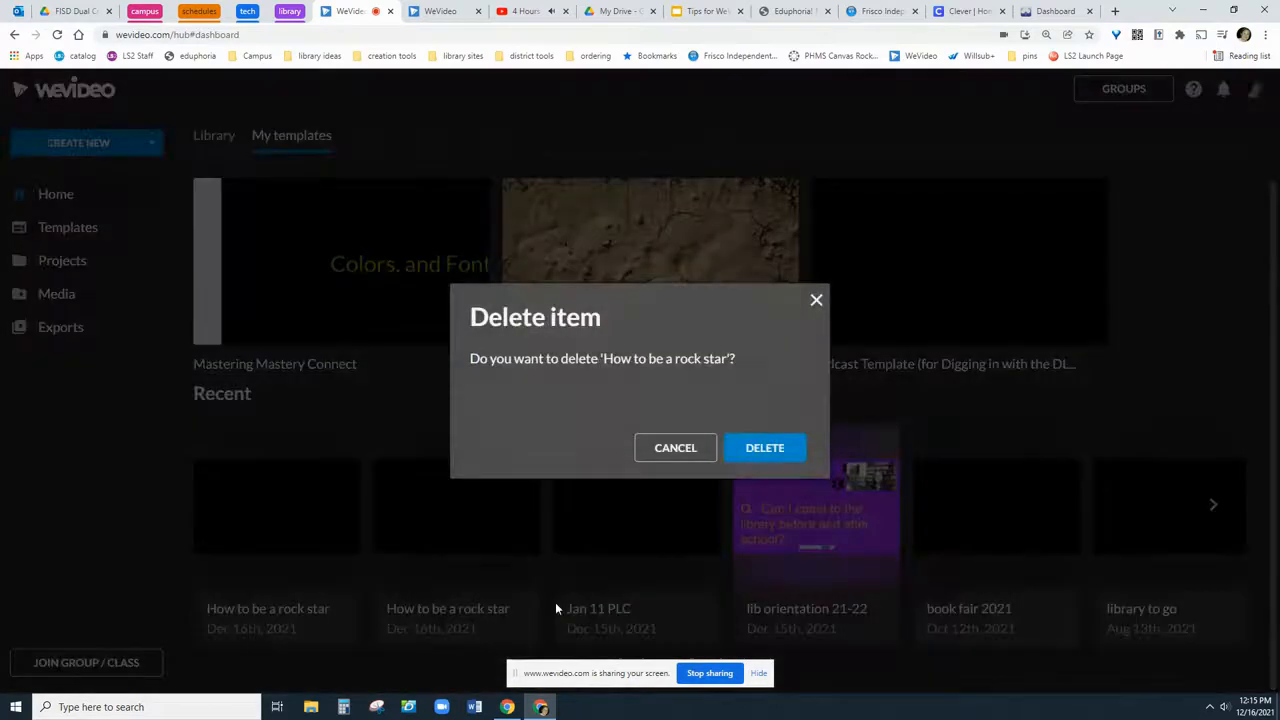
{"action": "left_click", "coordinate": [757, 449]}
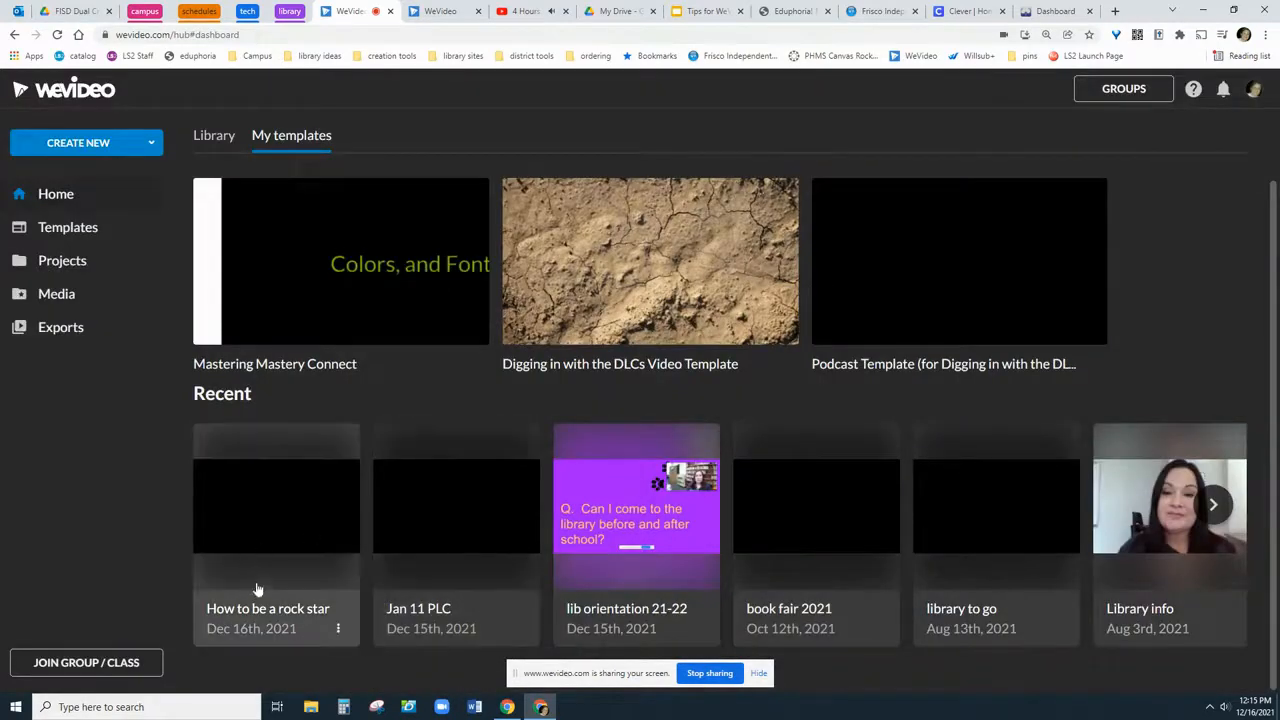
Step: Browse the recent videos through to the oldest, return to the newest and open "How to be a rock star" for editing
{"action": "left_click", "coordinate": [1213, 505]}
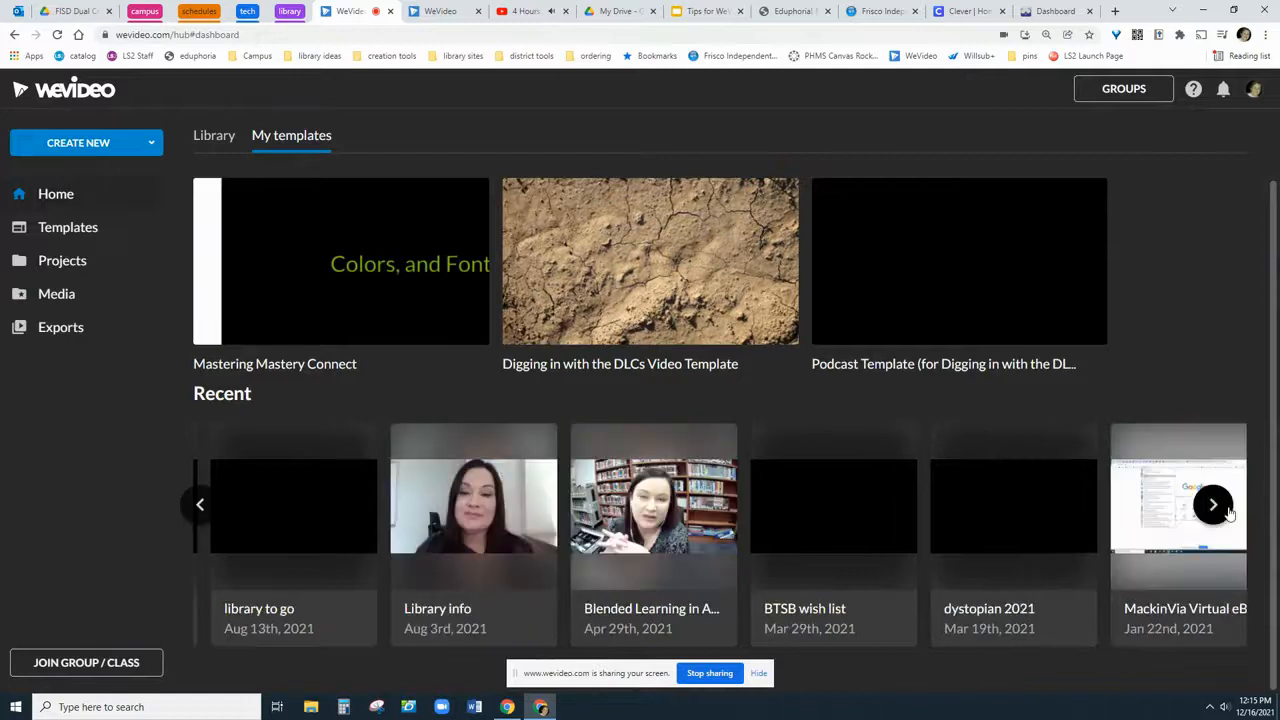
{"action": "left_click", "coordinate": [1226, 508]}
{"action": "left_click", "coordinate": [1226, 508]}
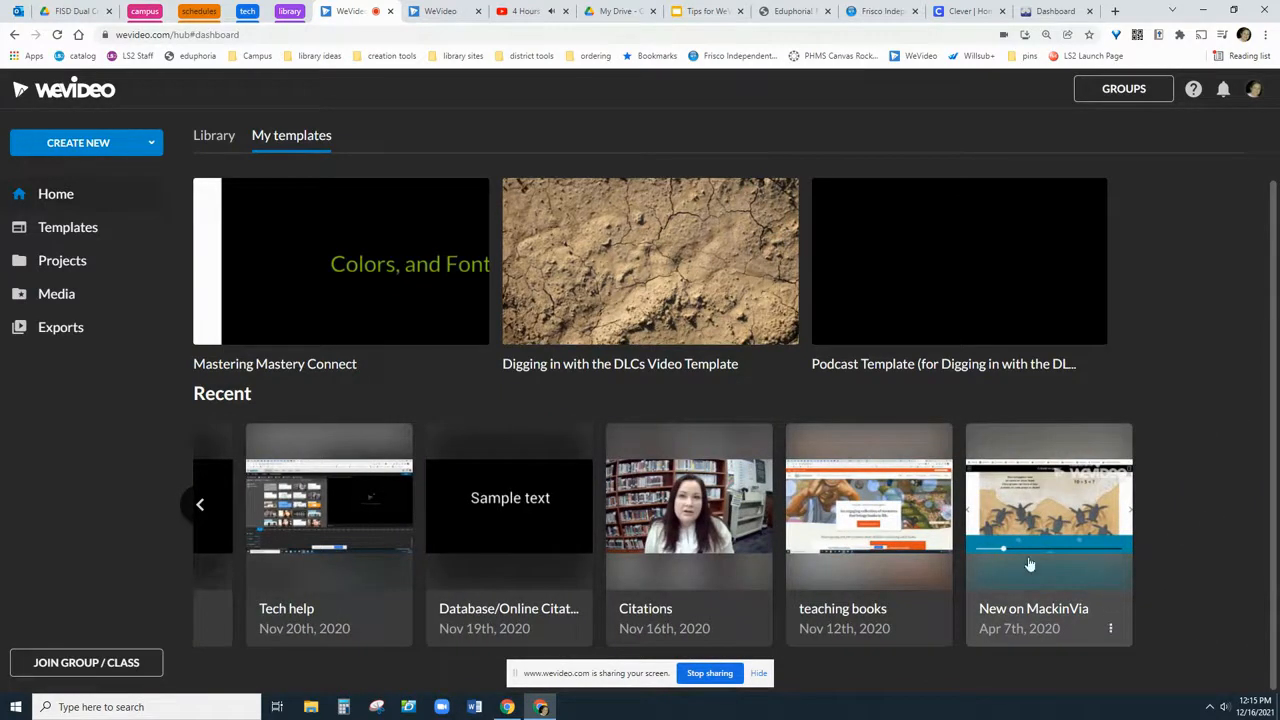
{"action": "left_click", "coordinate": [201, 507]}
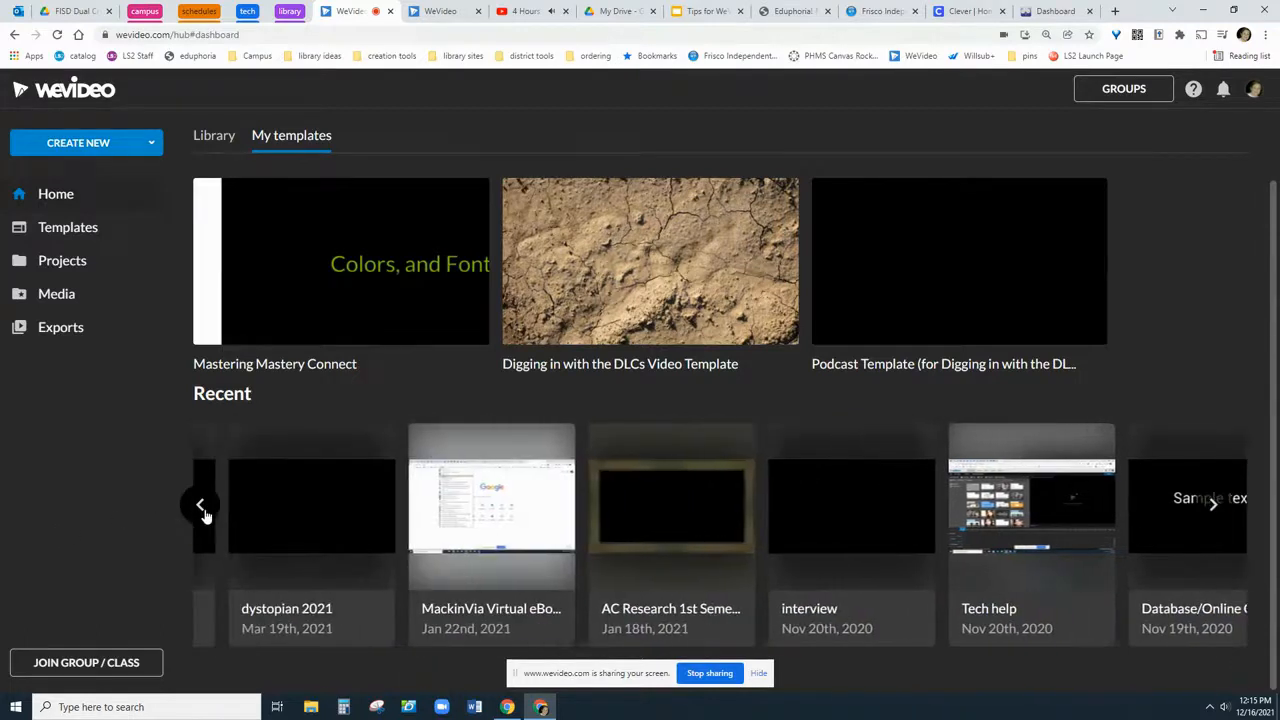
{"action": "left_click", "coordinate": [201, 507]}
{"action": "left_click", "coordinate": [201, 507]}
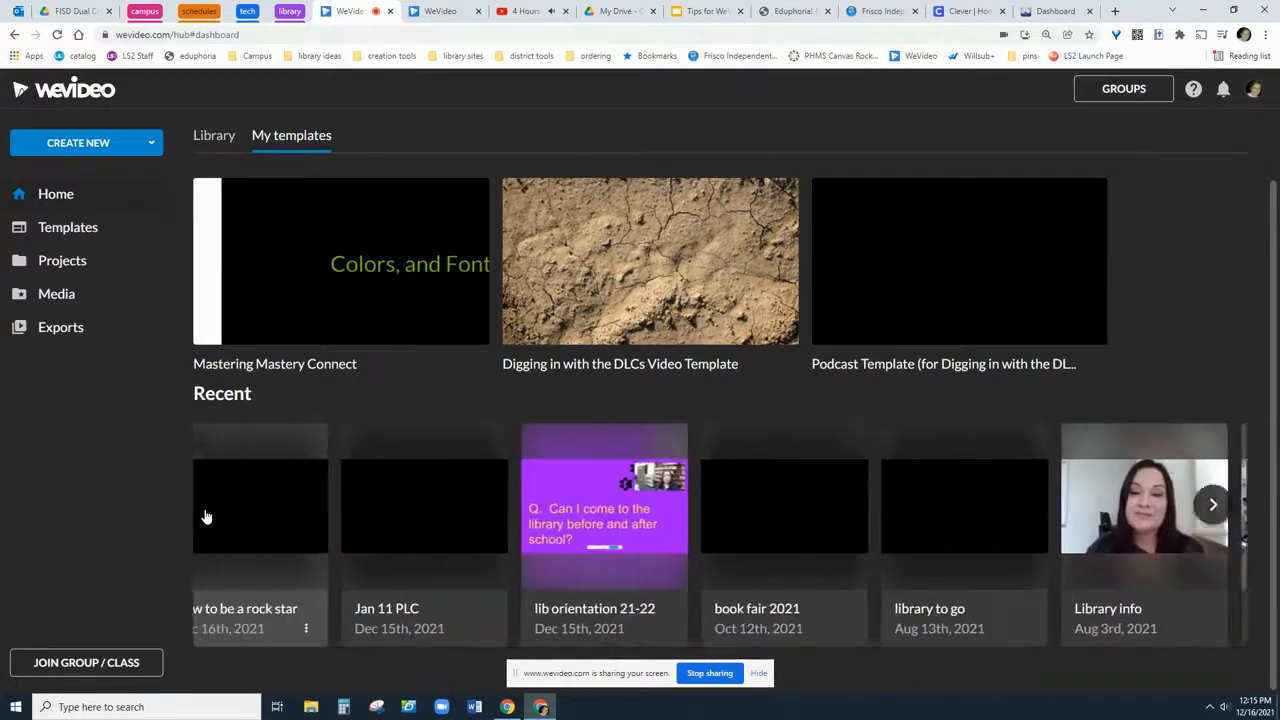
{"action": "left_click", "coordinate": [279, 491]}
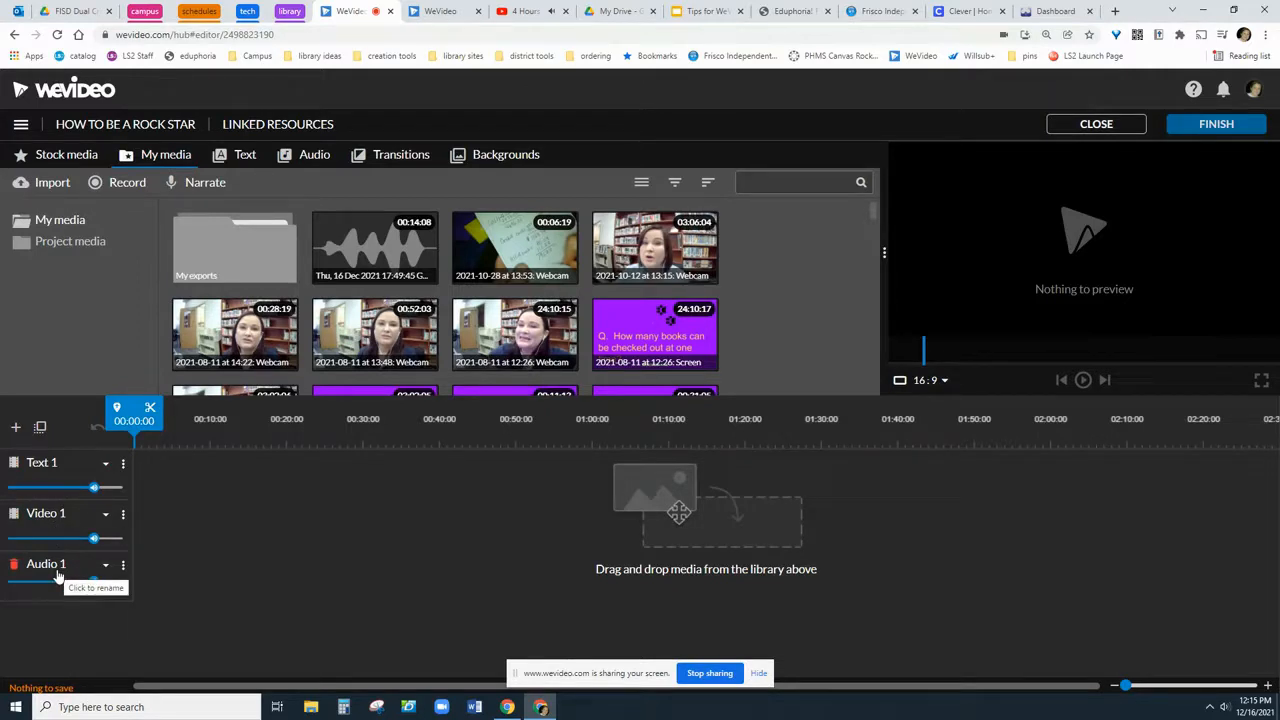
Step: Add an audio track named Audio 2 to the timeline
{"action": "left_click", "coordinate": [17, 430]}
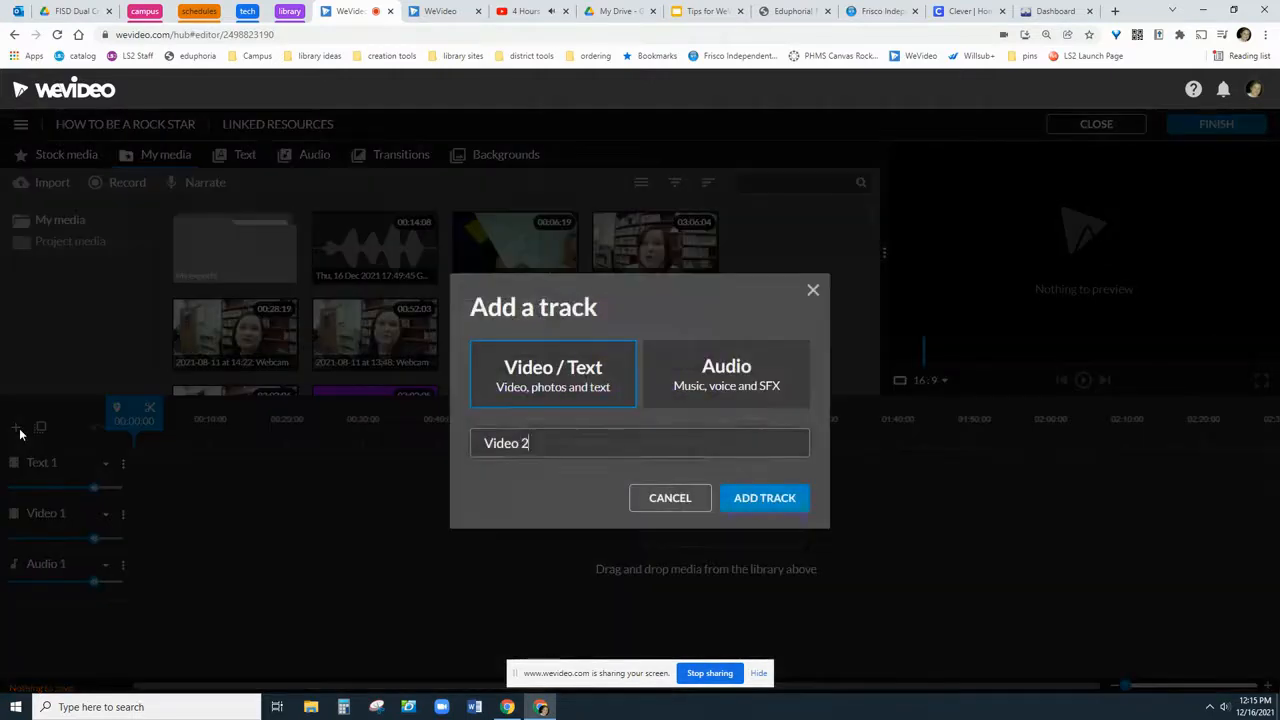
{"action": "left_click", "coordinate": [753, 387]}
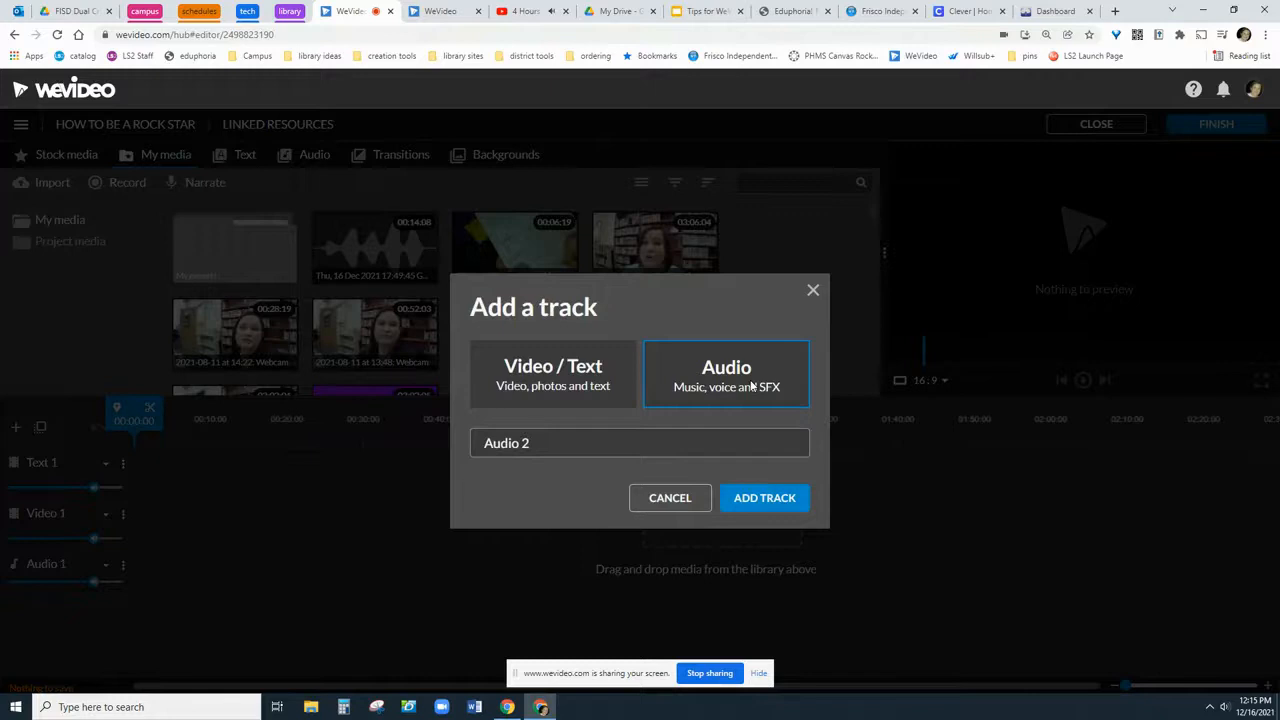
{"action": "left_click", "coordinate": [756, 506]}
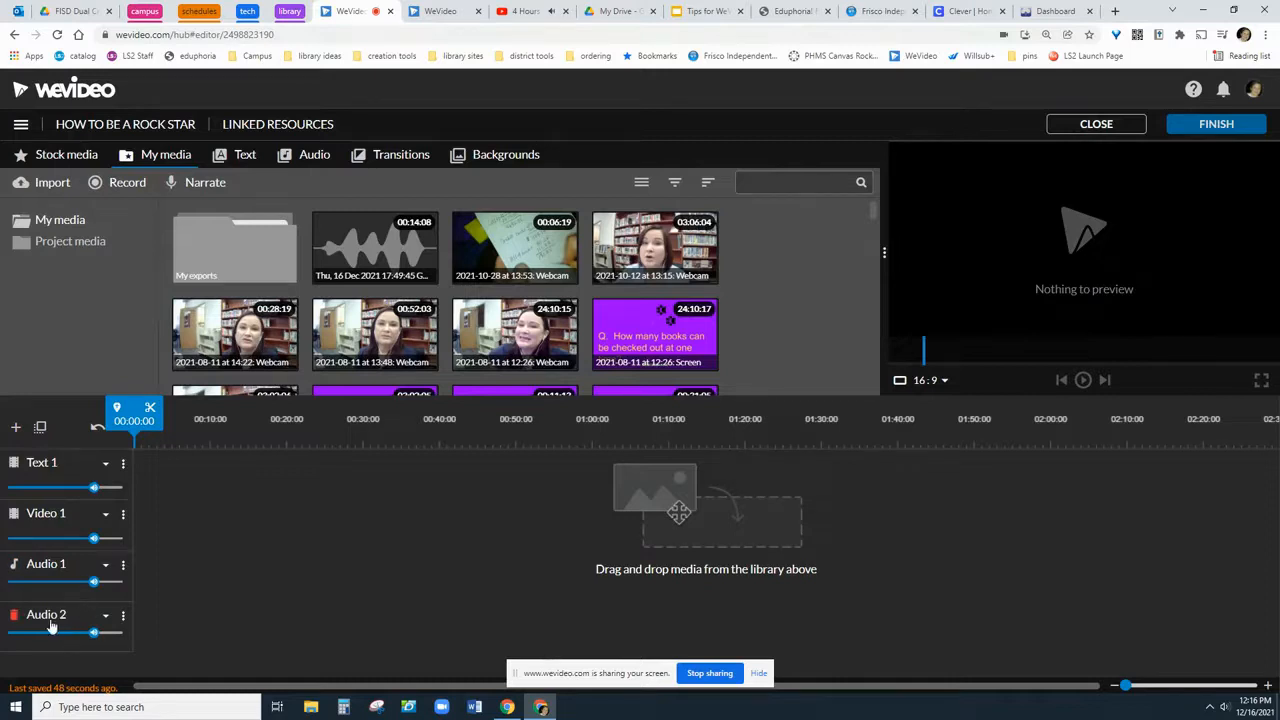
Step: Record a voiceover narration and place the 14-second audio recording at the start of the Audio 2 track
{"action": "left_click", "coordinate": [199, 183]}
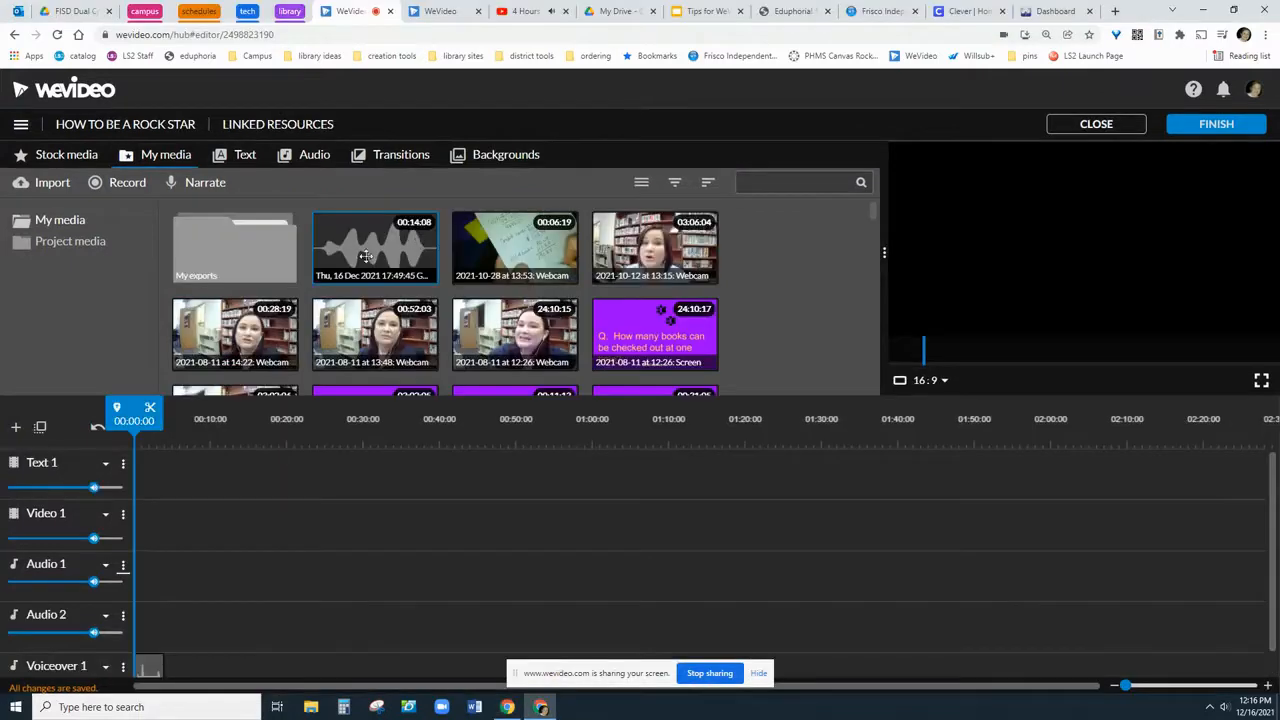
{"action": "left_click_drag", "start_coordinate": [374, 245], "coordinate": [156, 624]}
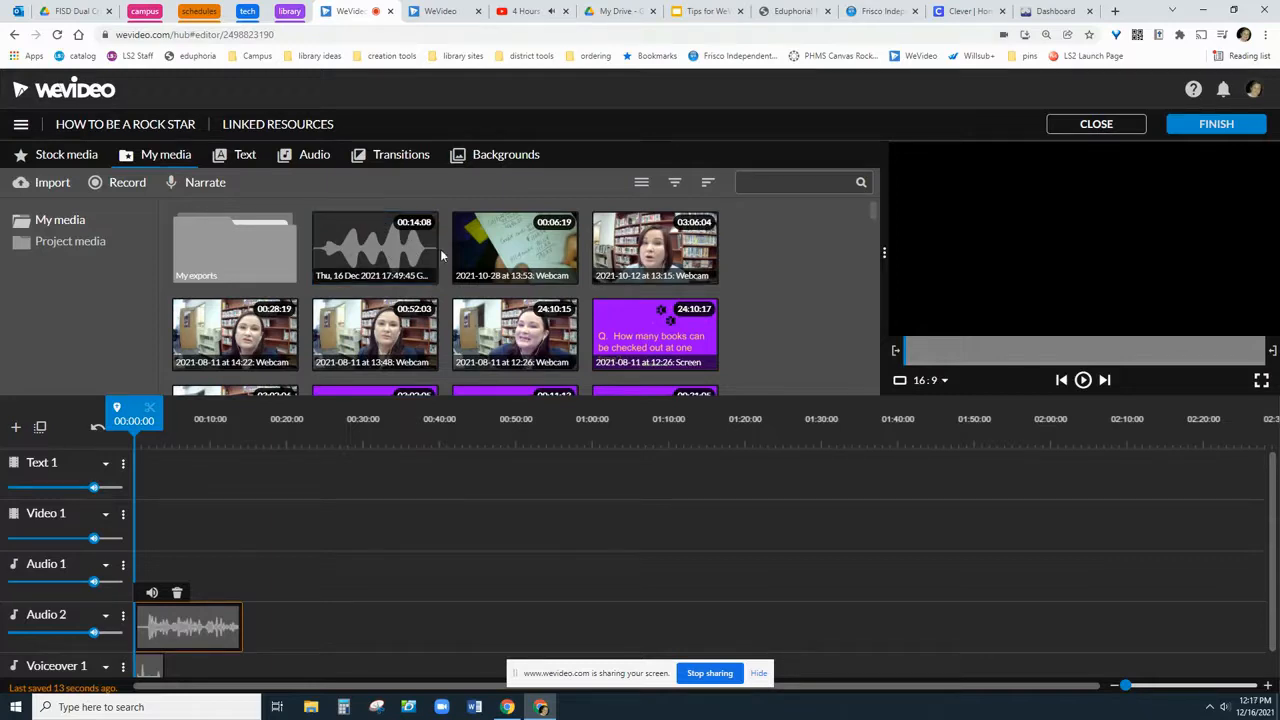
Step: Place the "2021-10-12 at 13:15: Webcam" clip at the start of the Video 1 track
{"action": "left_click_drag", "start_coordinate": [655, 248], "coordinate": [157, 567]}
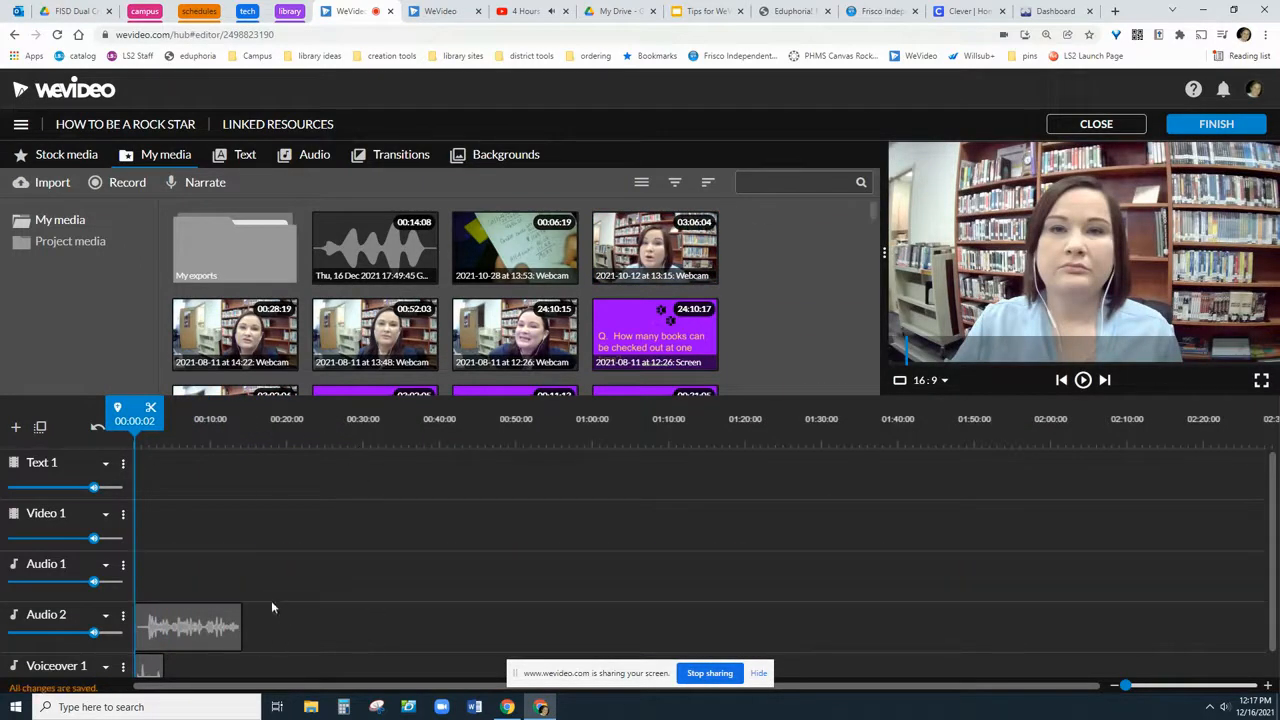
{"action": "left_click_drag", "start_coordinate": [643, 262], "coordinate": [158, 527]}
{"action": "left_click", "coordinate": [158, 530]}
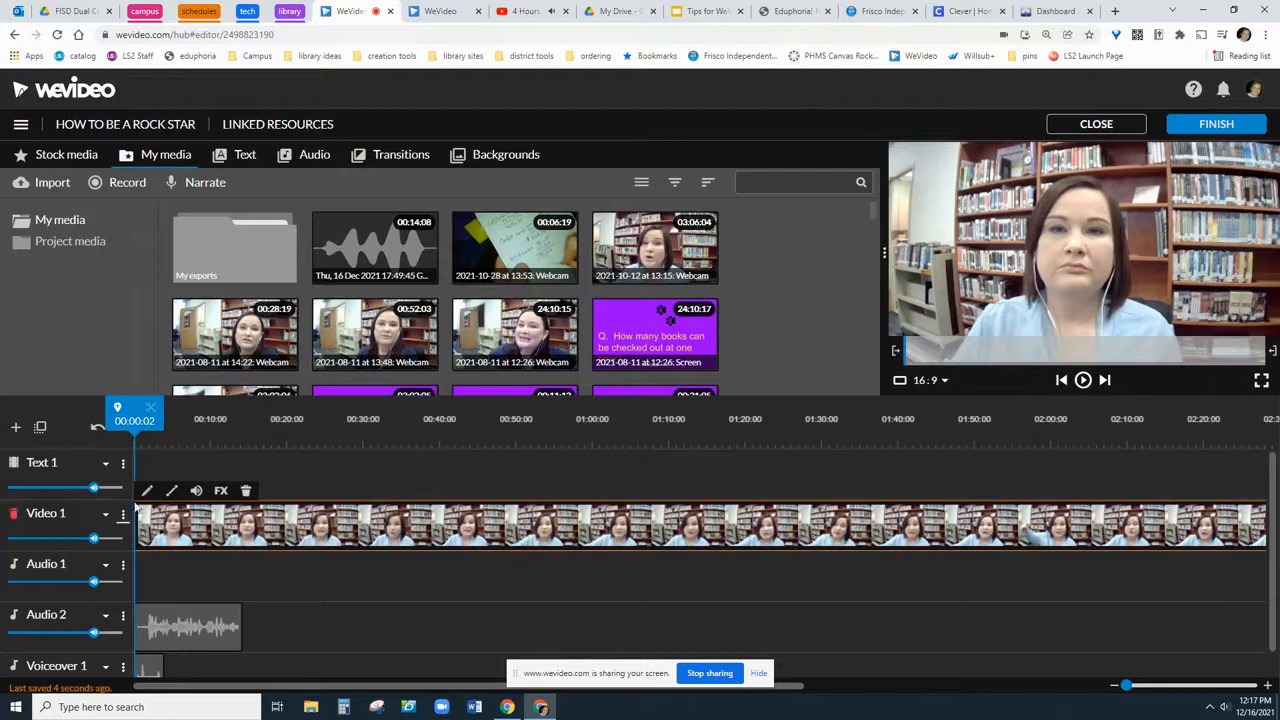
{"action": "left_click", "coordinate": [196, 463]}
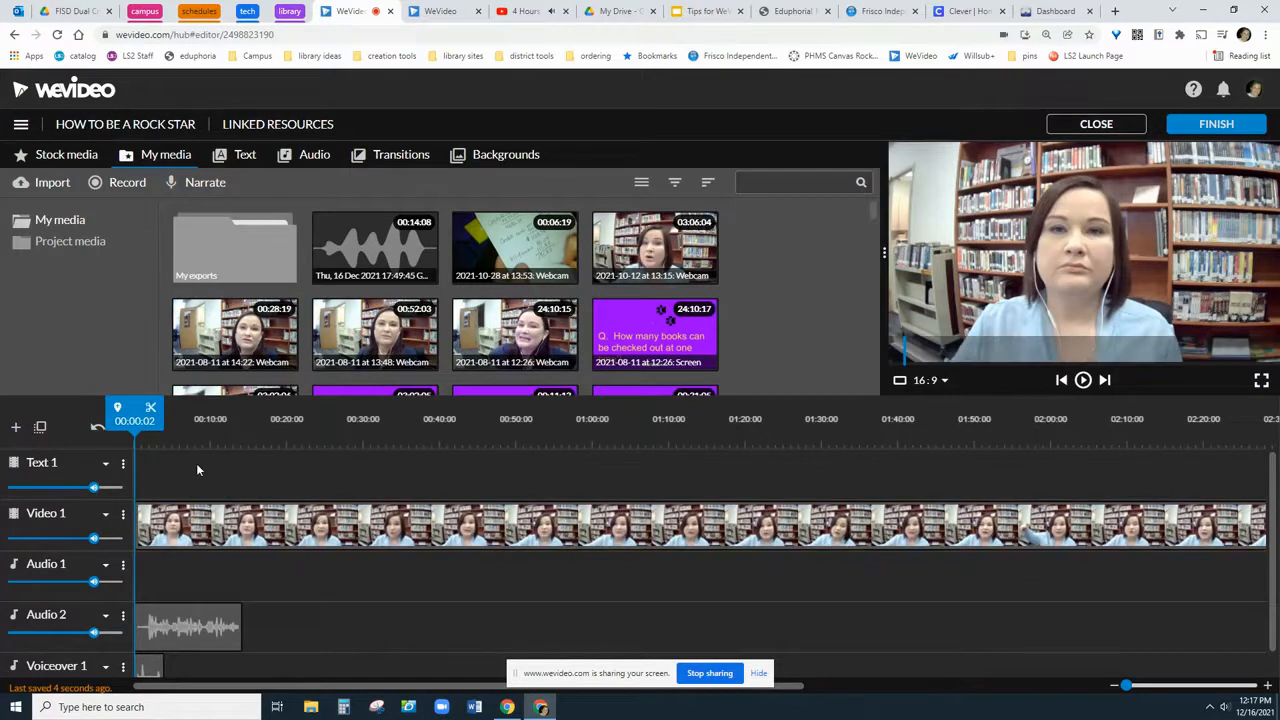
Step: Filter the stock media library to show only images
{"action": "left_click", "coordinate": [241, 160]}
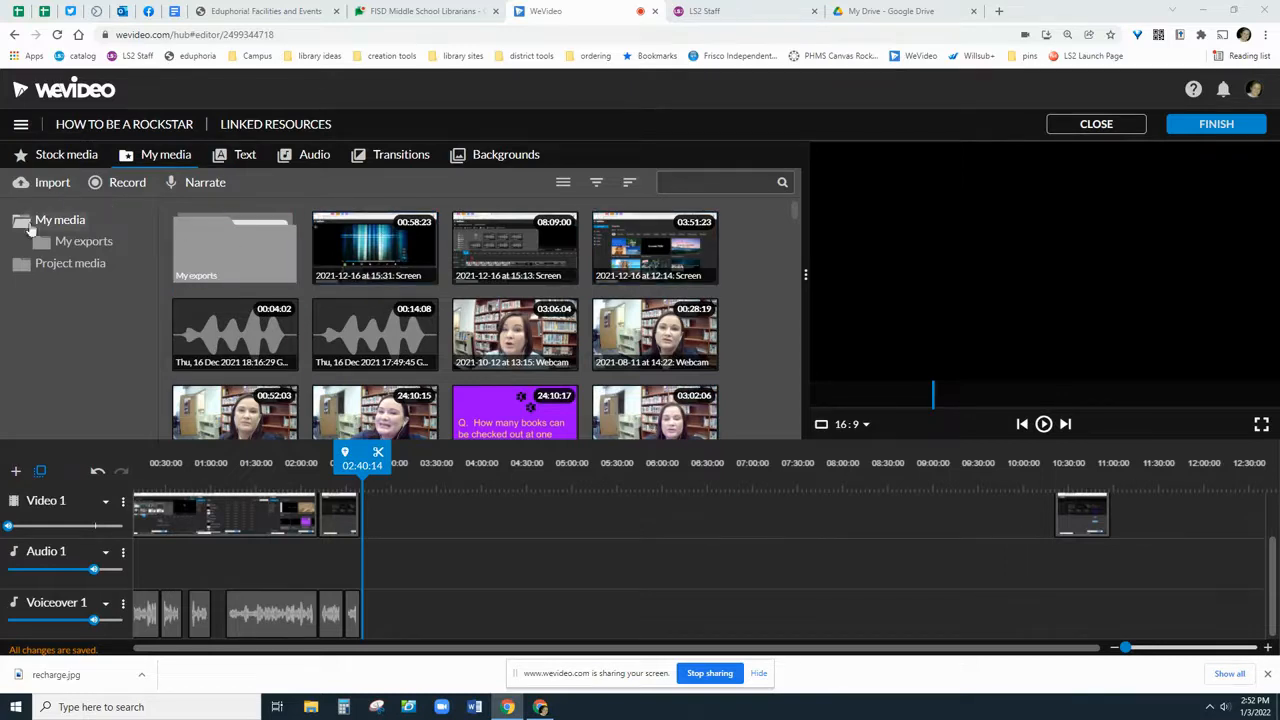
{"action": "left_click", "coordinate": [68, 158]}
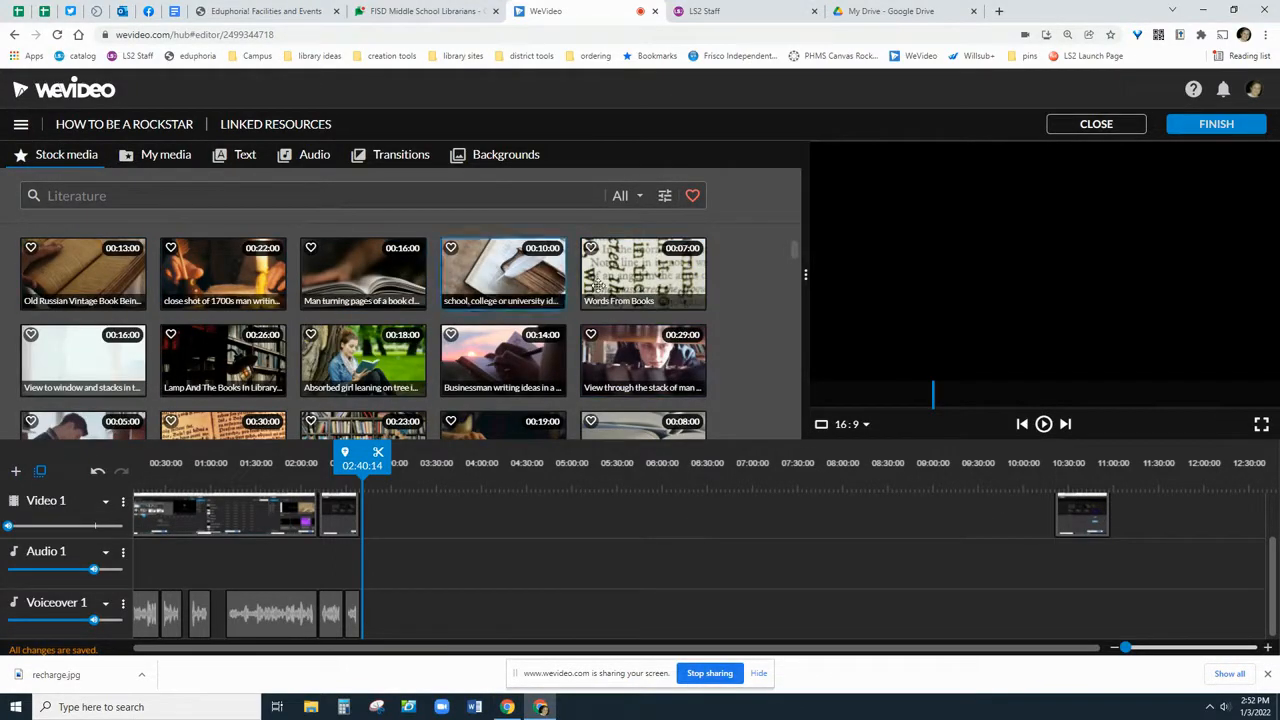
{"action": "left_click", "coordinate": [639, 198]}
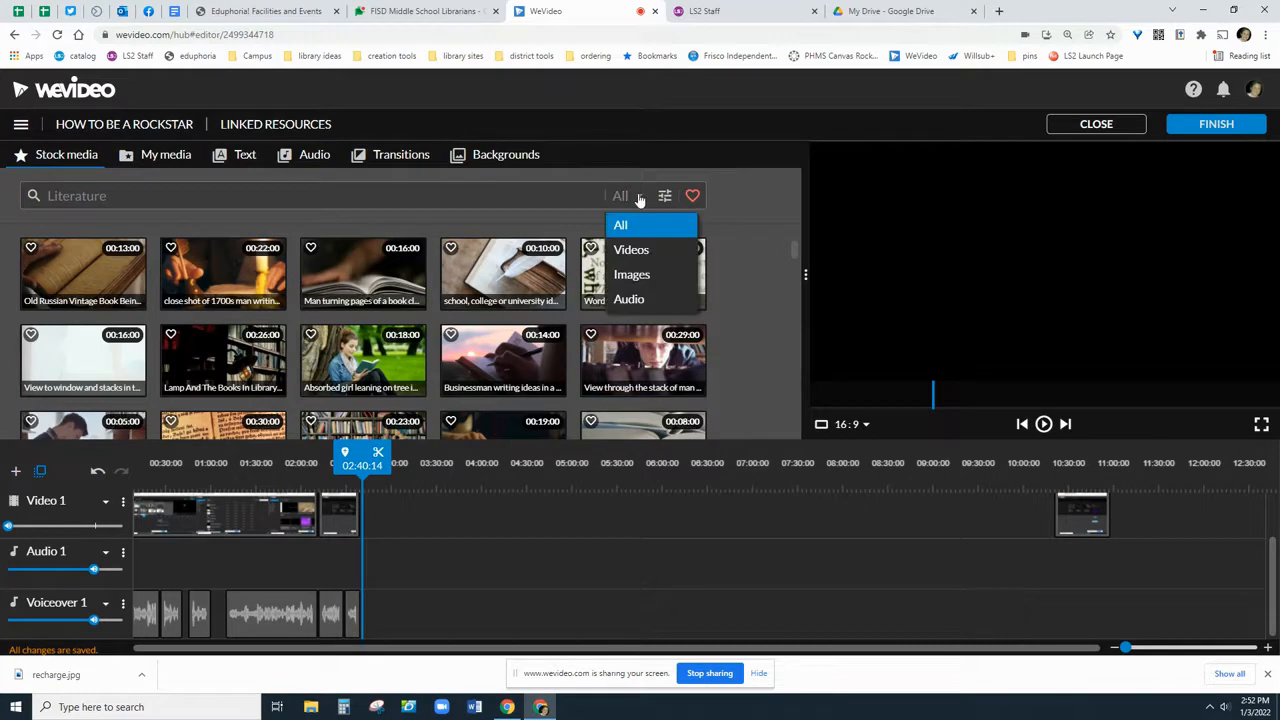
{"action": "left_click", "coordinate": [659, 276]}
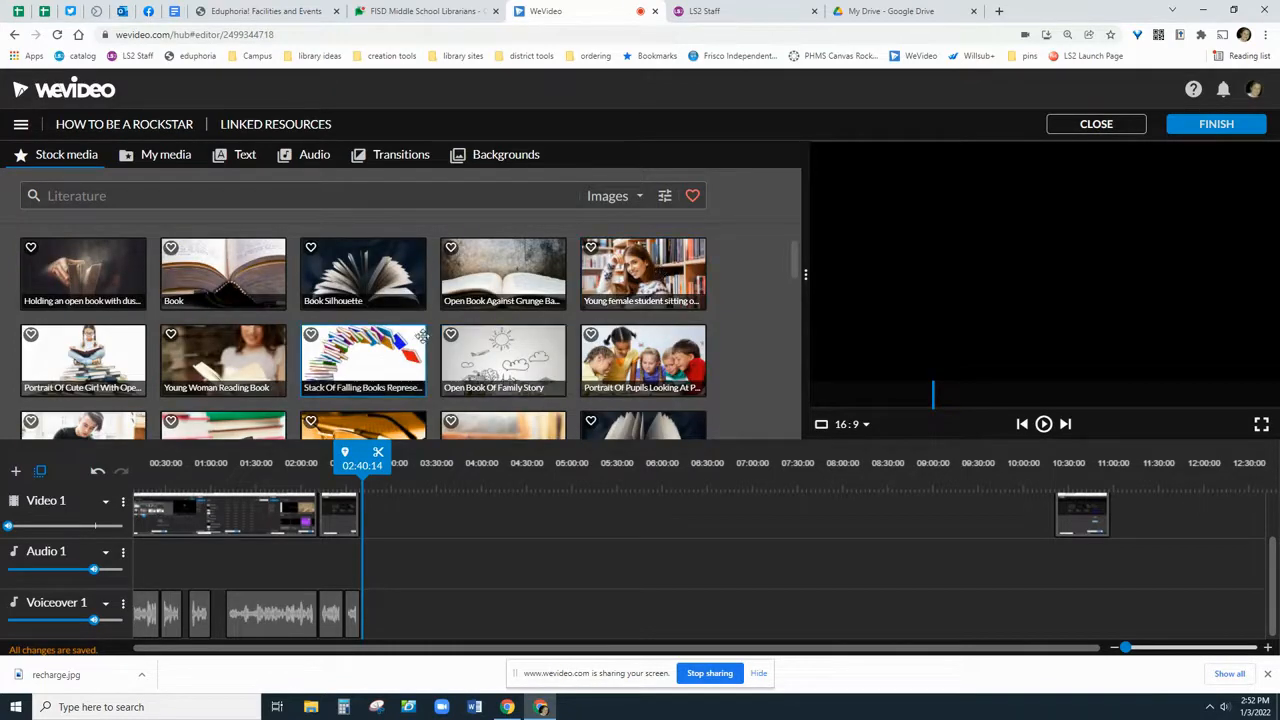
Step: Place the "Stack Of Falling Books" image on Video 1 at about 02:40 and extend it to about 05:02
{"action": "mouse_move", "coordinate": [398, 350]}
{"action": "left_mouse_down"}
{"action": "mouse_move", "coordinate": [380, 355]}
{"action": "mouse_move", "coordinate": [452, 524]}
{"action": "mouse_move", "coordinate": [374, 528]}
{"action": "mouse_move", "coordinate": [385, 534]}
{"action": "left_mouse_up"}
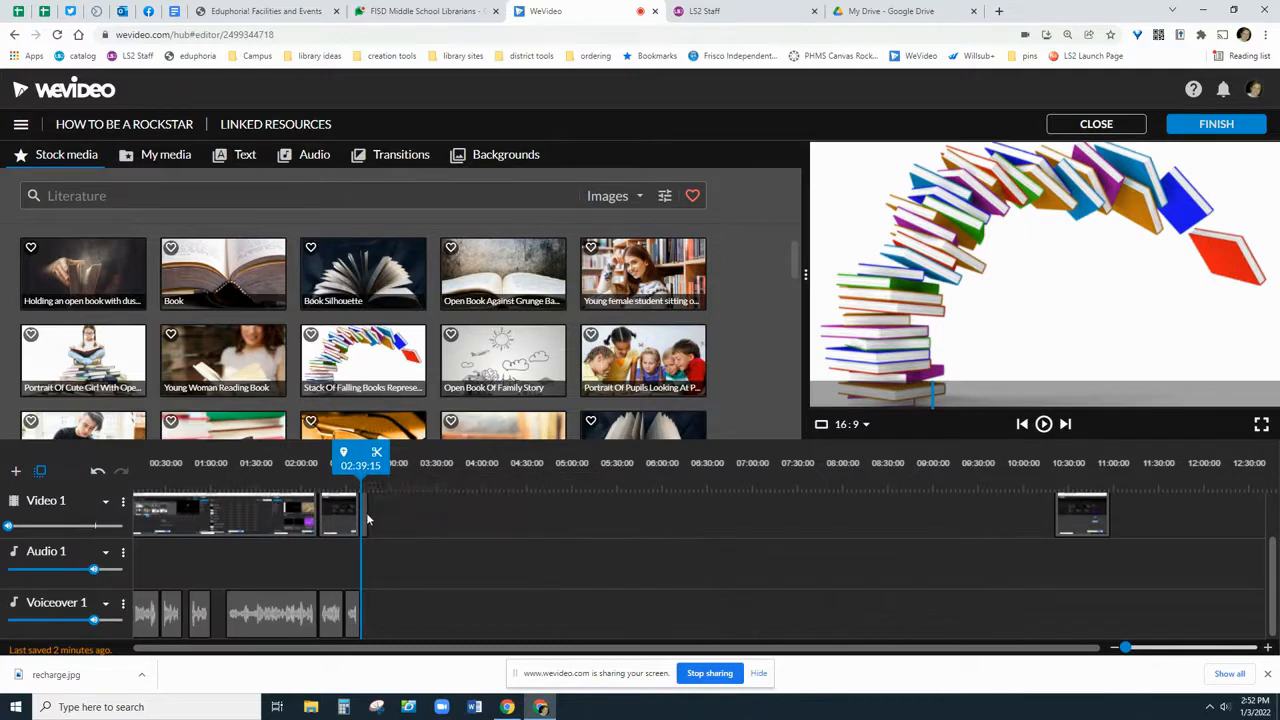
{"action": "left_click", "coordinate": [372, 516]}
{"action": "left_click_drag", "start_coordinate": [368, 511], "coordinate": [563, 531]}
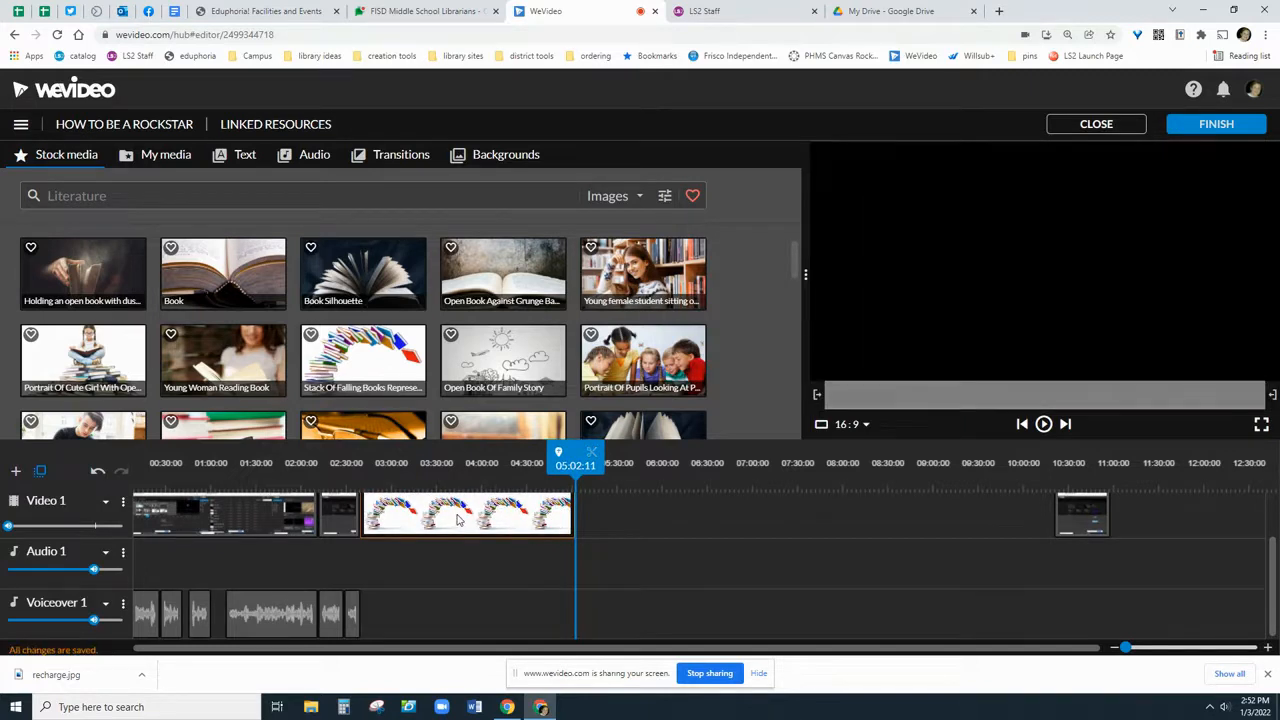
Step: Browse the premium Motion and Seasonal text templates
{"action": "scroll", "coordinate": [644, 530], "scroll_direction": "up", "scroll_amount": 1}
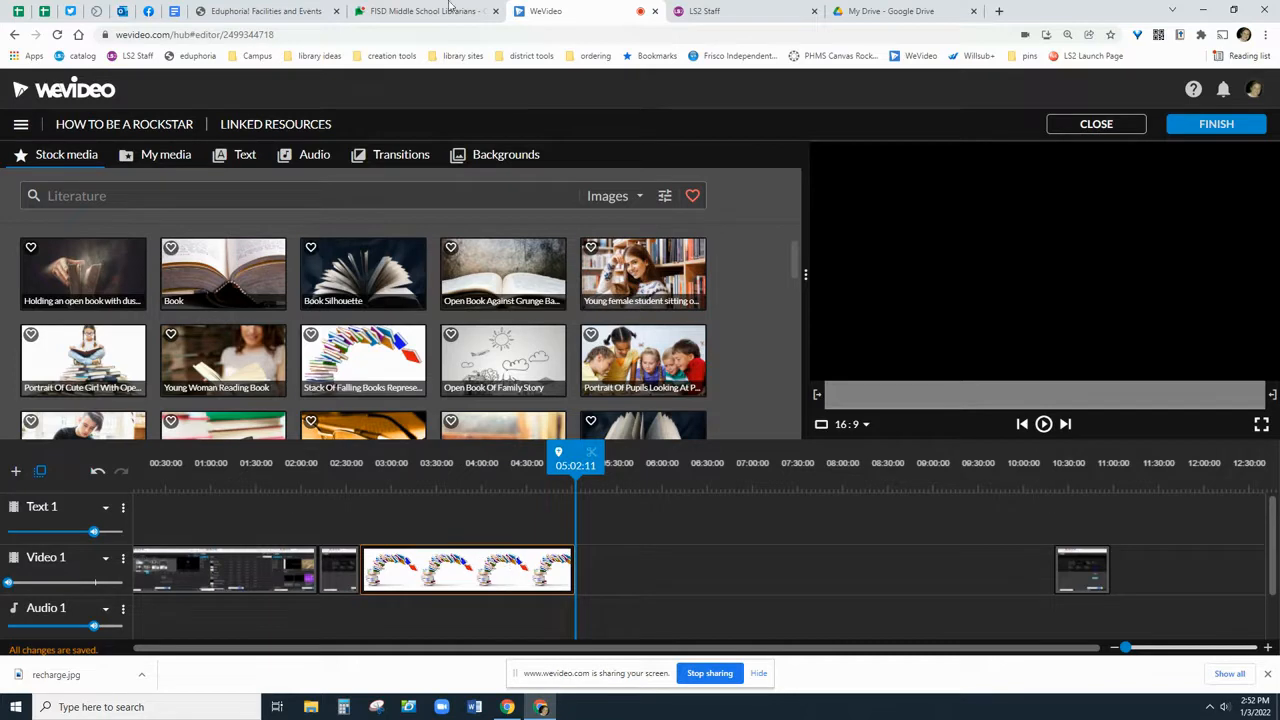
{"action": "left_click", "coordinate": [250, 157]}
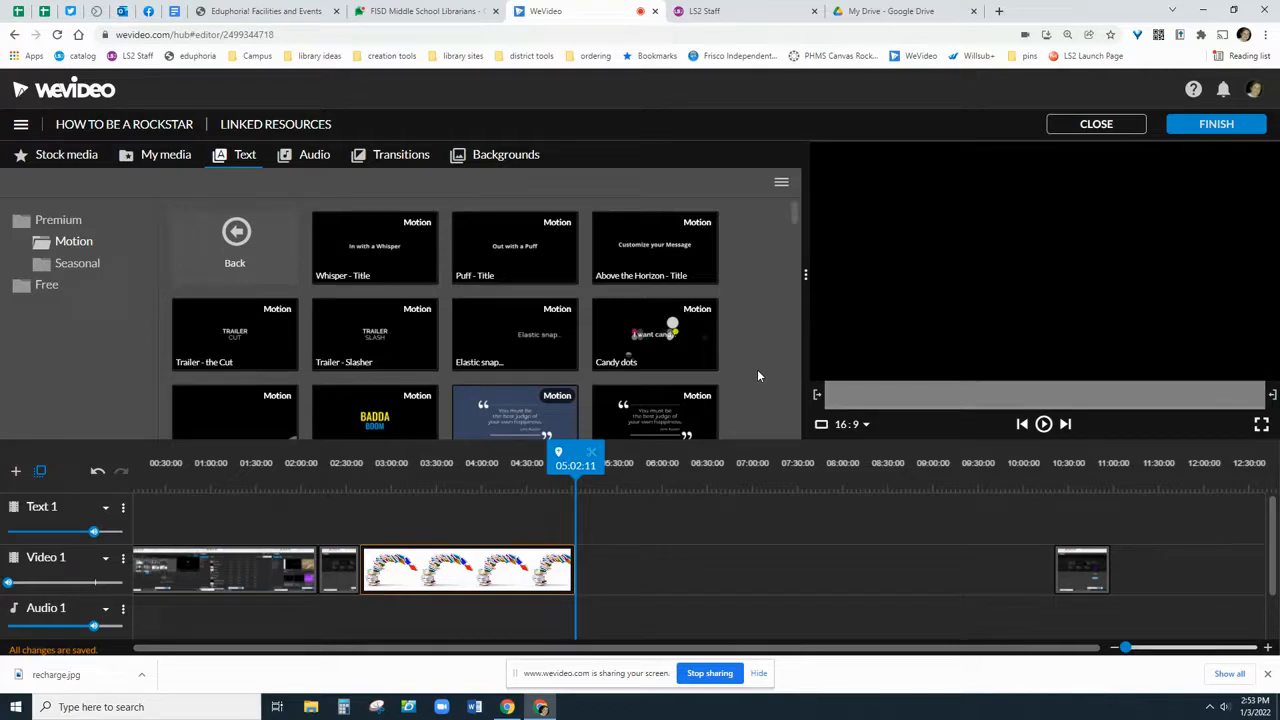
{"action": "scroll", "coordinate": [378, 295], "scroll_direction": "down", "scroll_amount": 5}
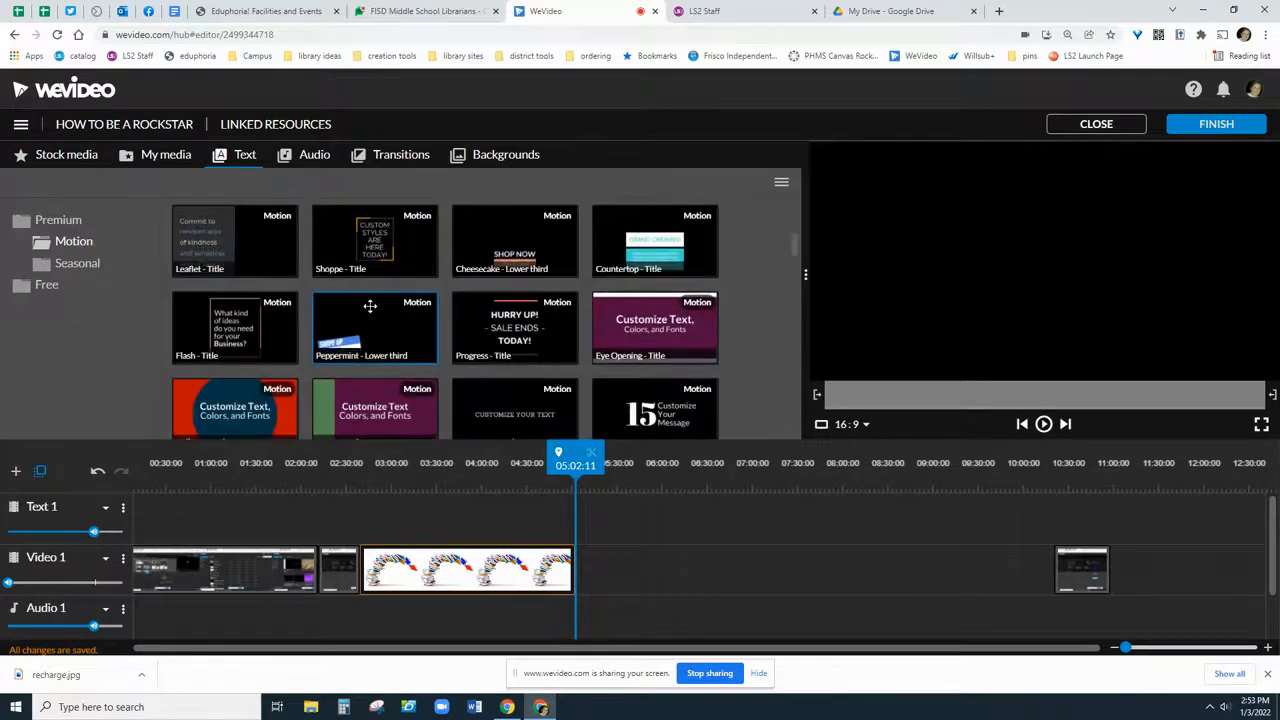
{"action": "scroll", "coordinate": [384, 303], "scroll_direction": "down", "scroll_amount": 5}
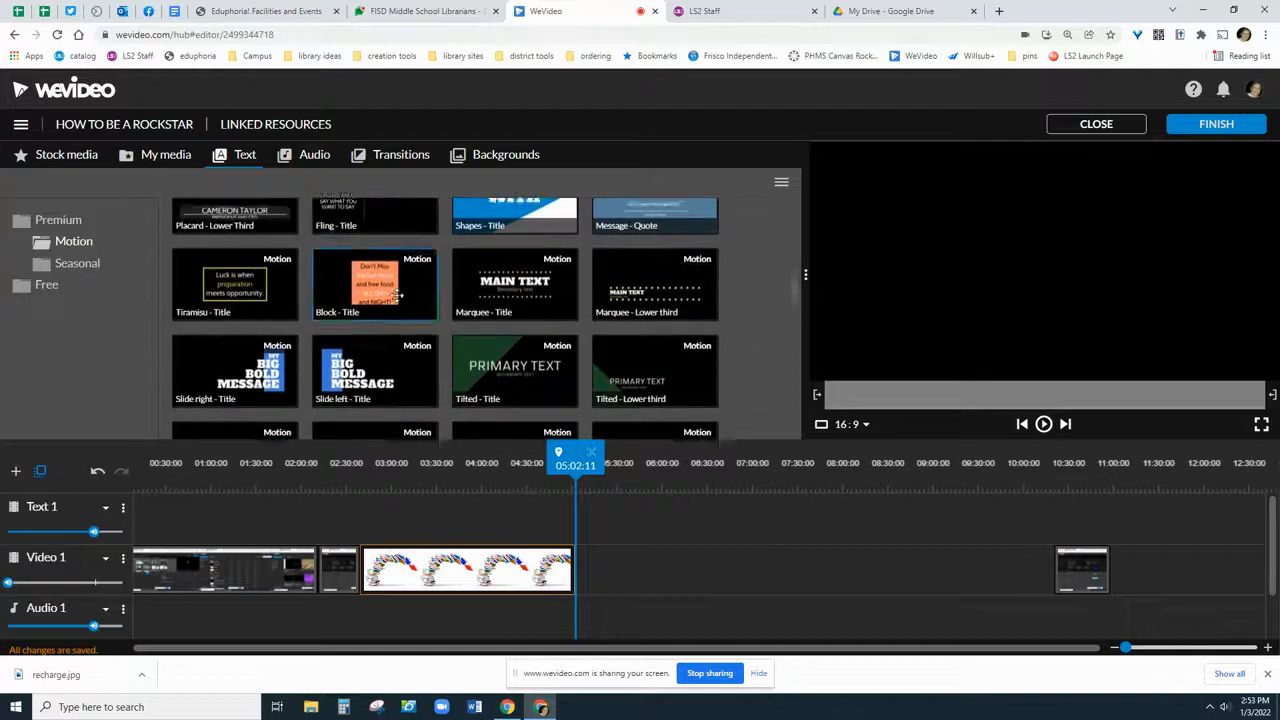
{"action": "scroll", "coordinate": [503, 318], "scroll_direction": "down", "scroll_amount": 5}
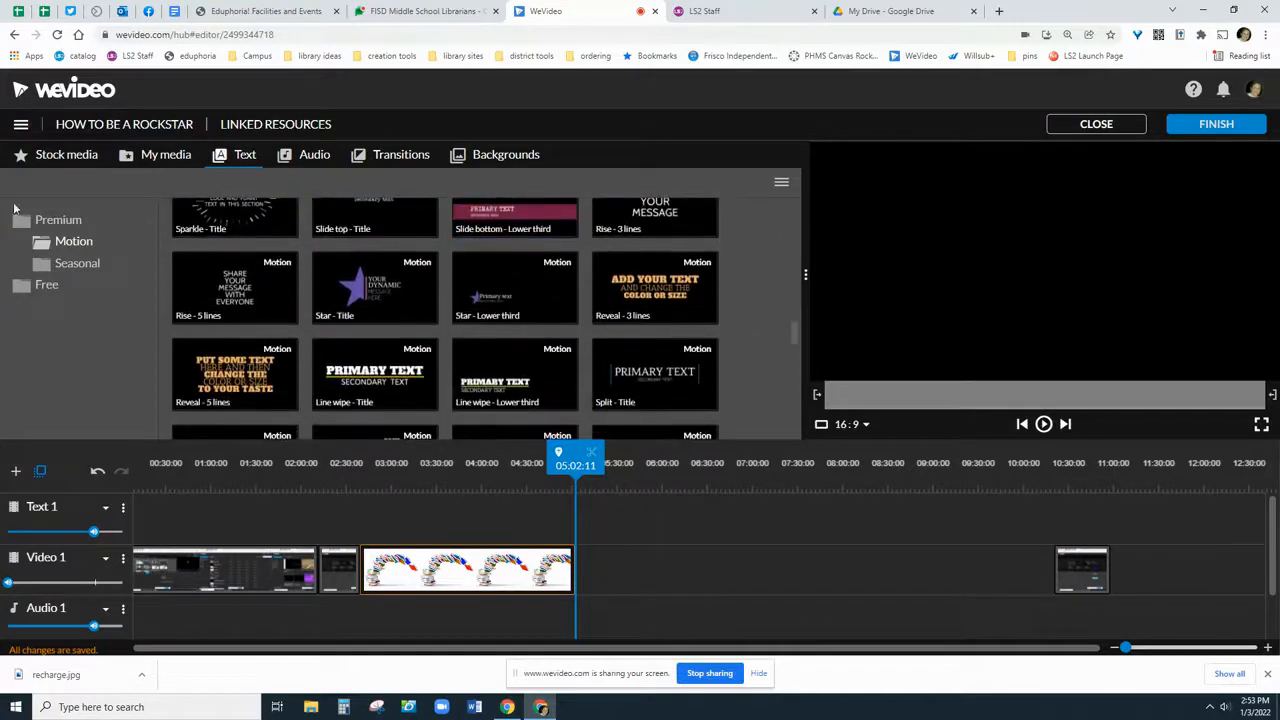
{"action": "left_click", "coordinate": [76, 265]}
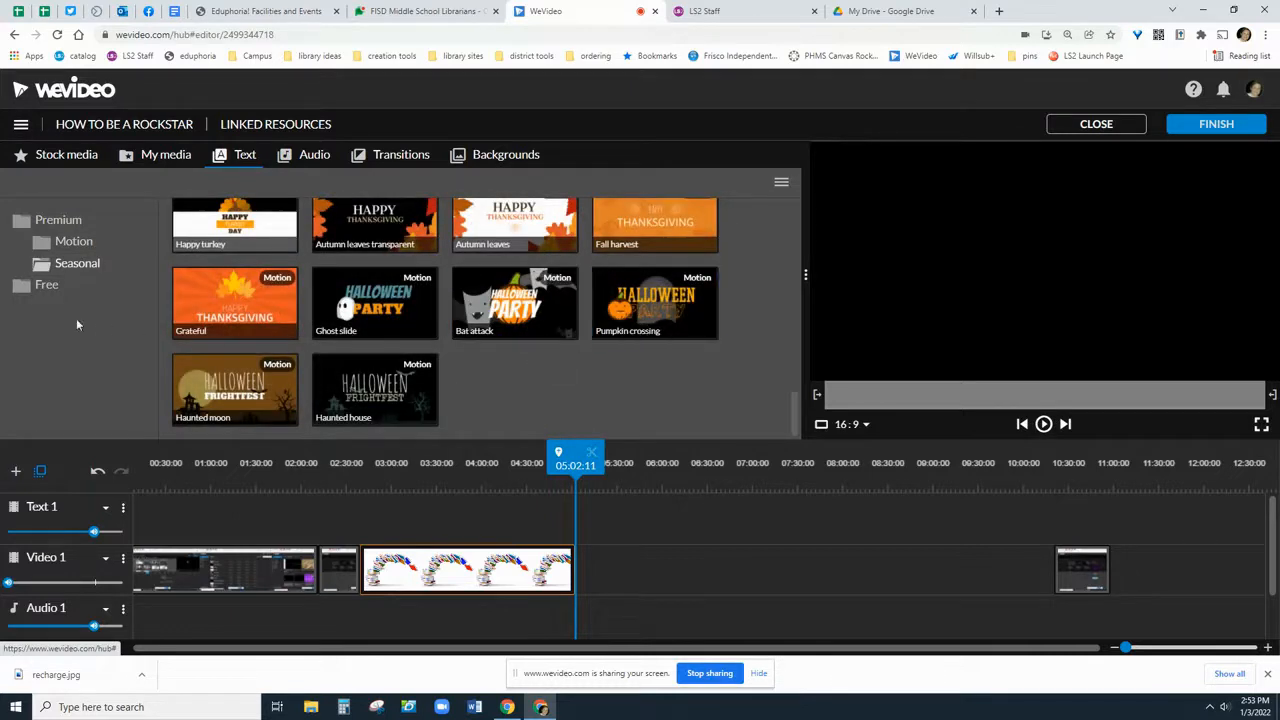
Step: Place the free static Basic text on Text 1 at about 03:34, above the books image, and extend it to about 04:32
{"action": "left_click", "coordinate": [32, 288]}
{"action": "left_click", "coordinate": [70, 307]}
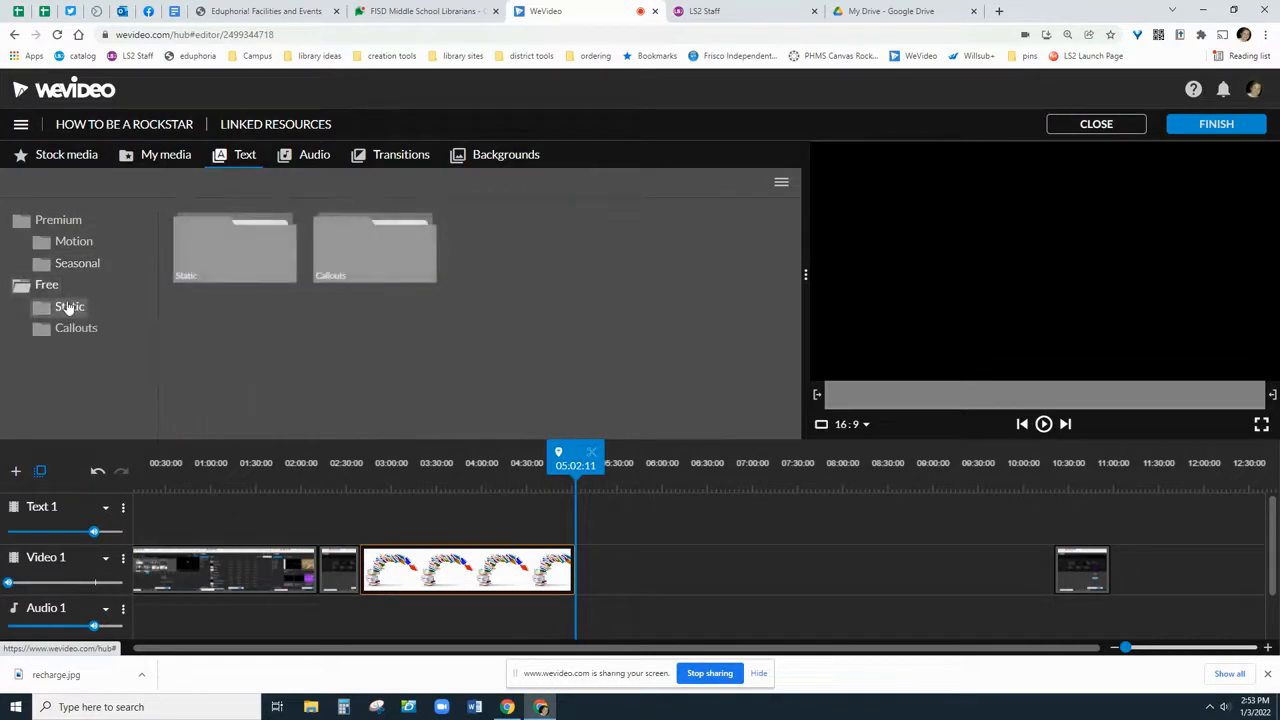
{"action": "left_click_drag", "start_coordinate": [397, 240], "coordinate": [466, 540]}
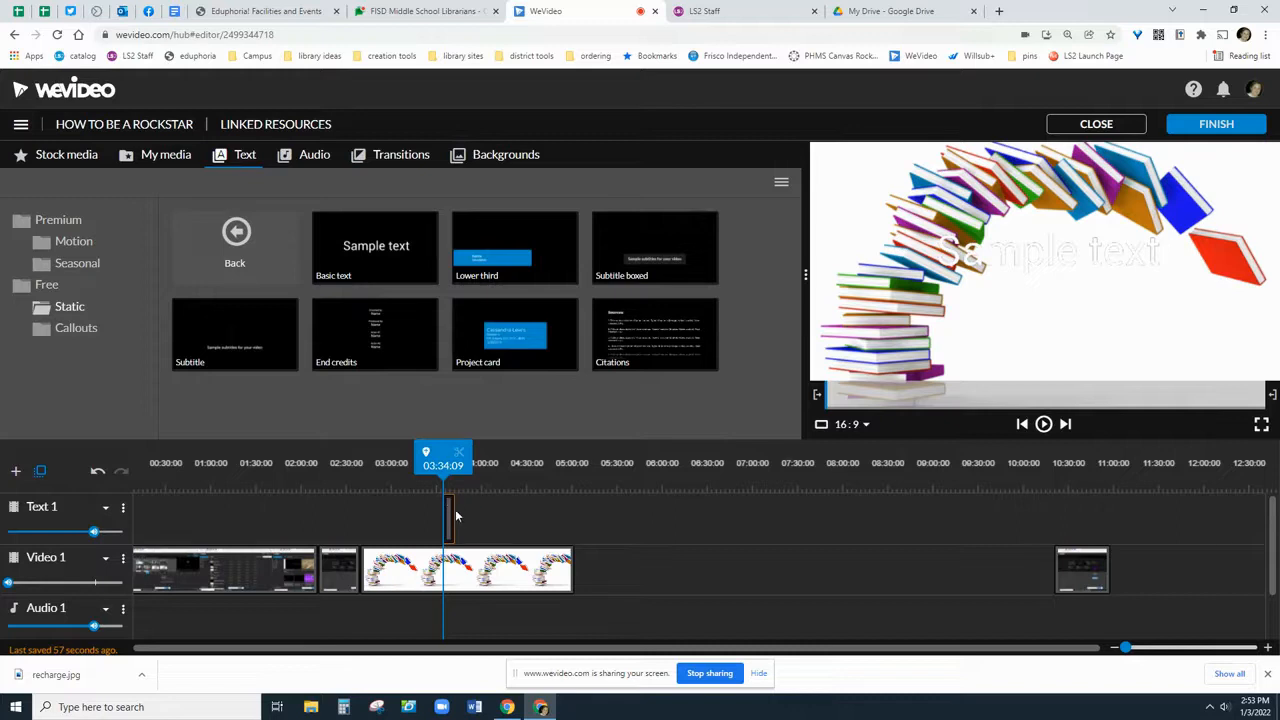
{"action": "left_click", "coordinate": [457, 516]}
{"action": "left_click", "coordinate": [449, 516]}
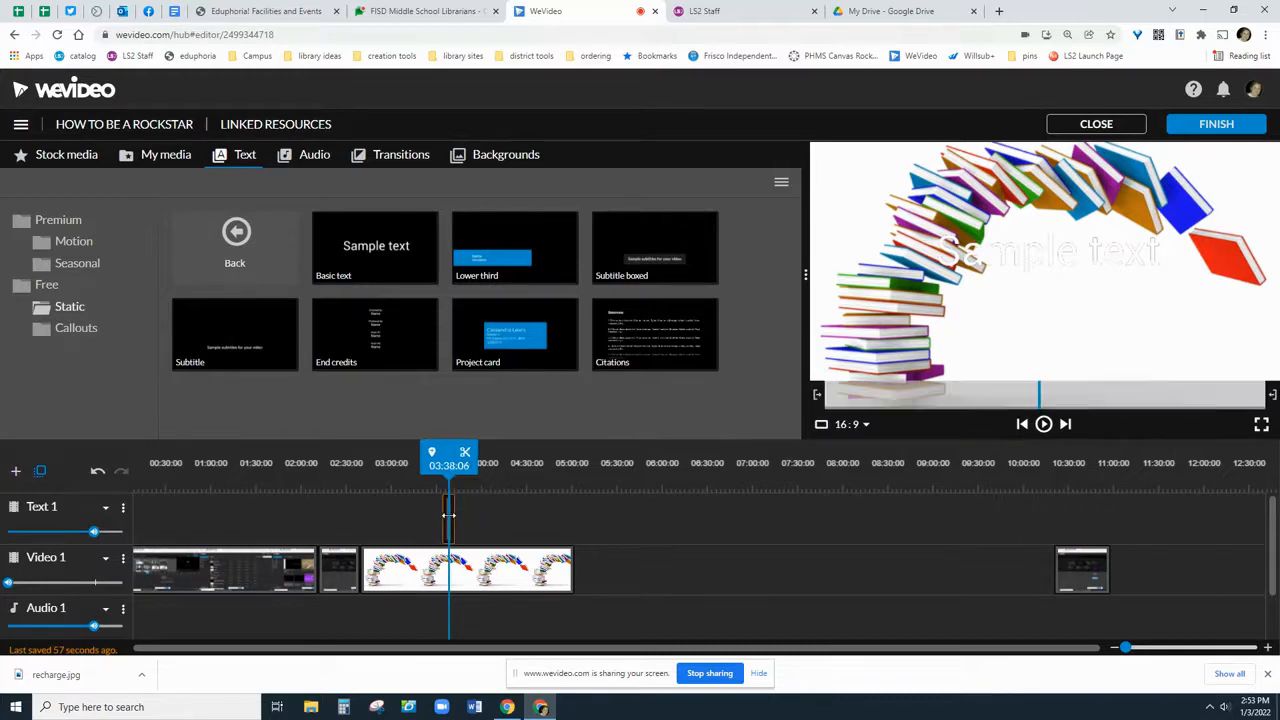
{"action": "left_click_drag", "start_coordinate": [449, 516], "coordinate": [530, 517]}
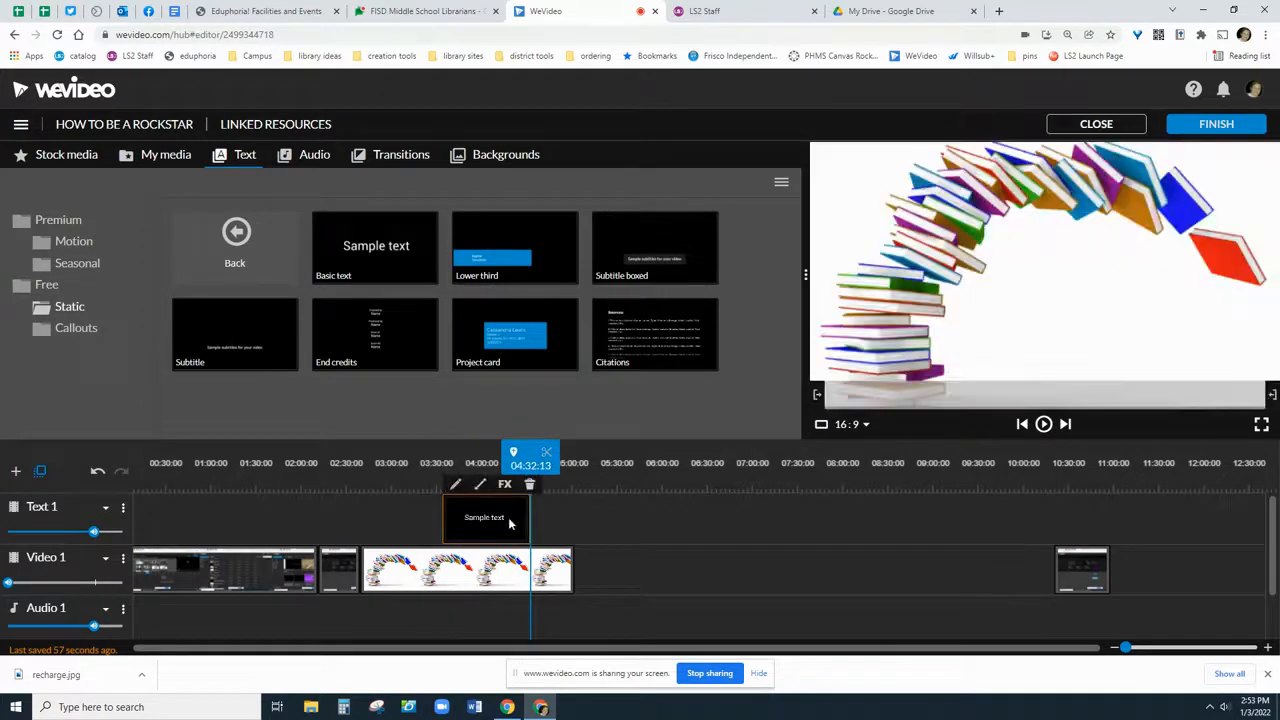
Step: Replace the Basic text title's sample wording with "New reads 2022"
{"action": "double_click", "coordinate": [486, 527]}
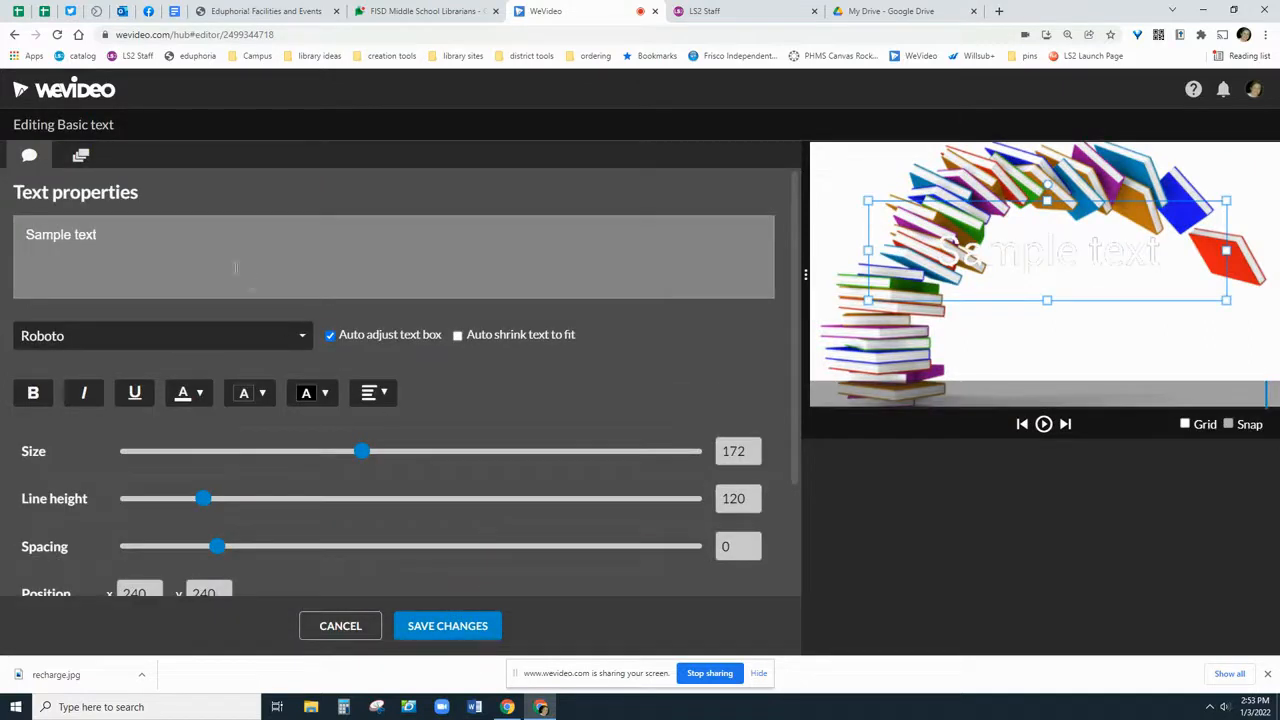
{"action": "left_click_drag", "start_coordinate": [131, 238], "coordinate": [3, 230]}
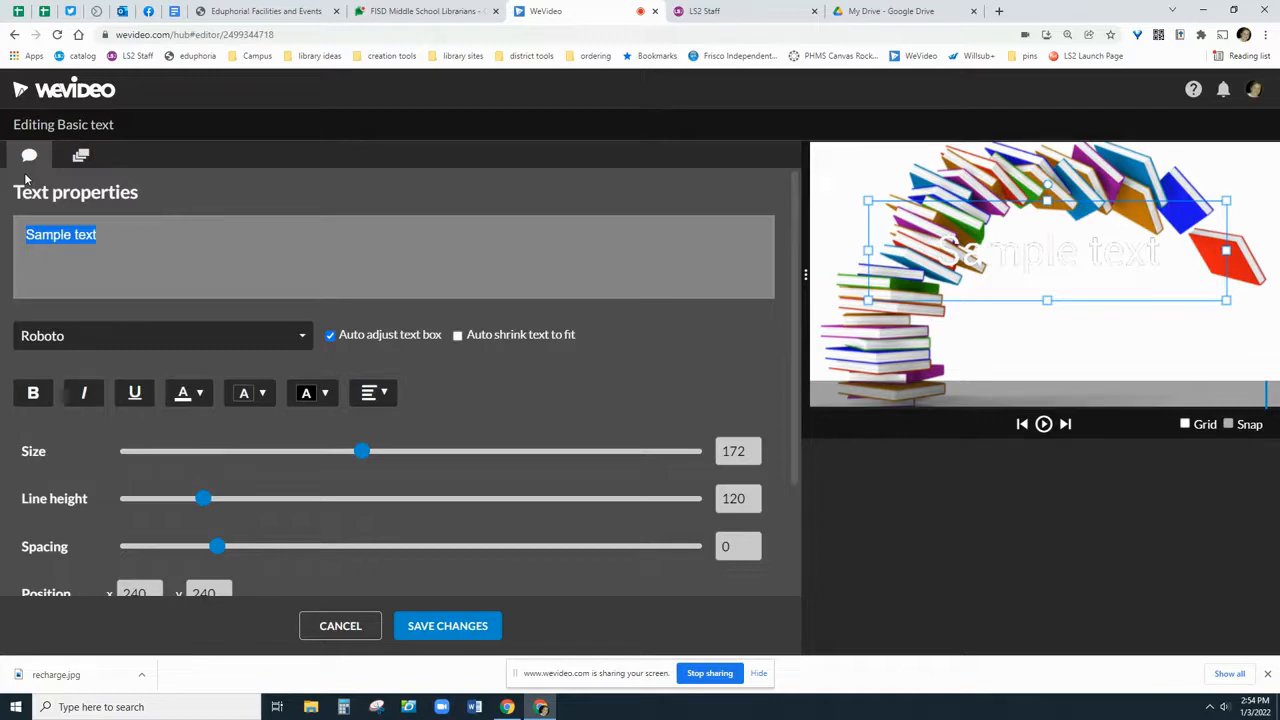
{"action": "type", "text": "N"}
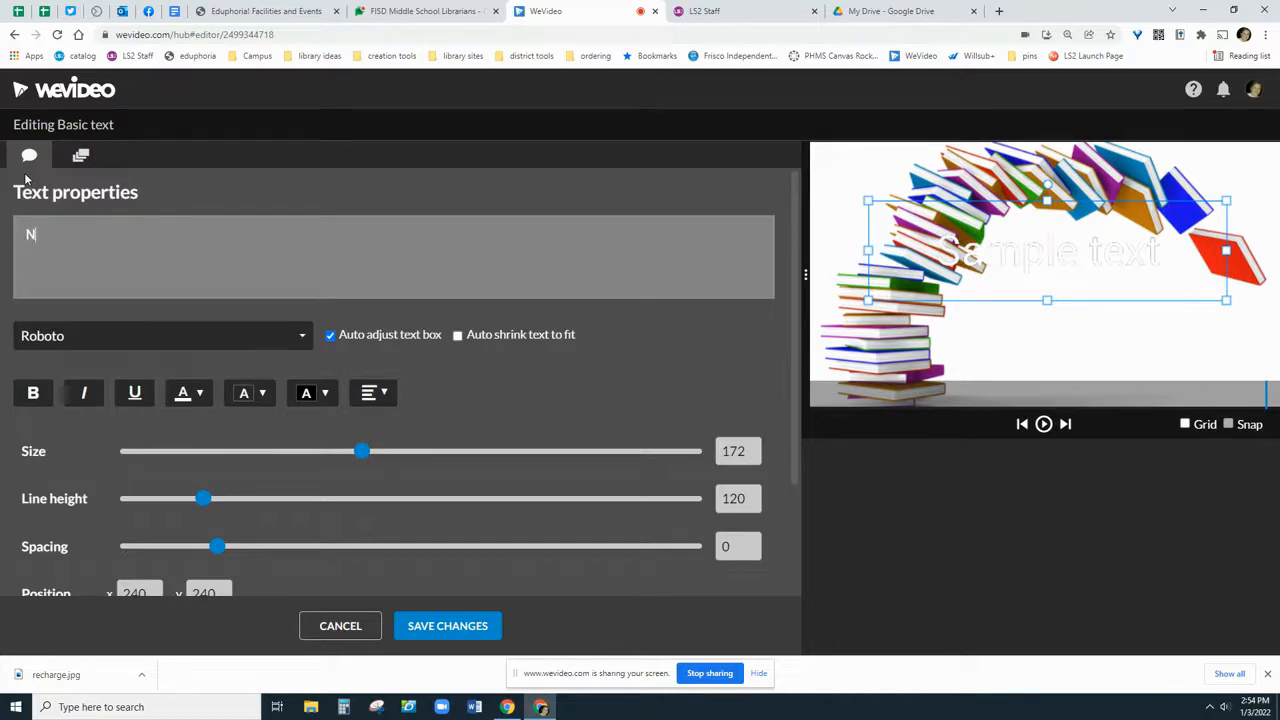
{"action": "type", "text": "ew reads 20222"}
{"action": "key", "text": "BackSpace"}
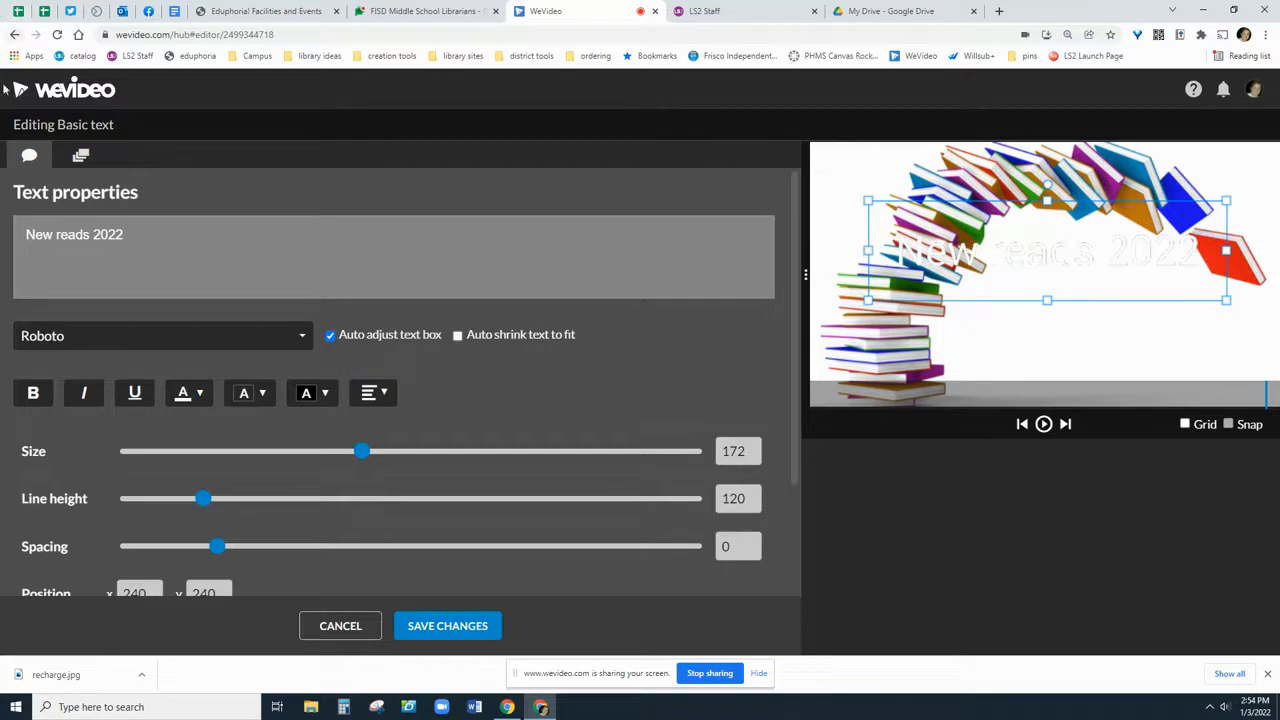
Step: Try to recolor the title text blue and save the changes
{"action": "left_click", "coordinate": [185, 394]}
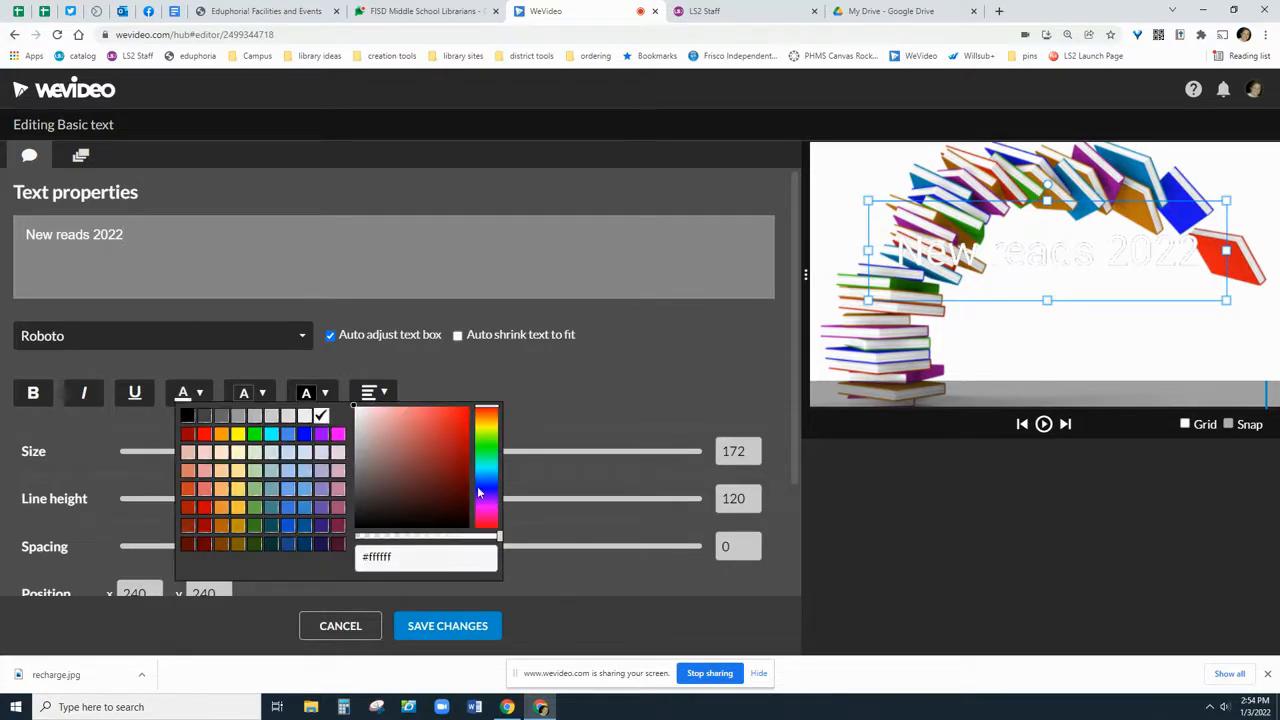
{"action": "left_click", "coordinate": [486, 489]}
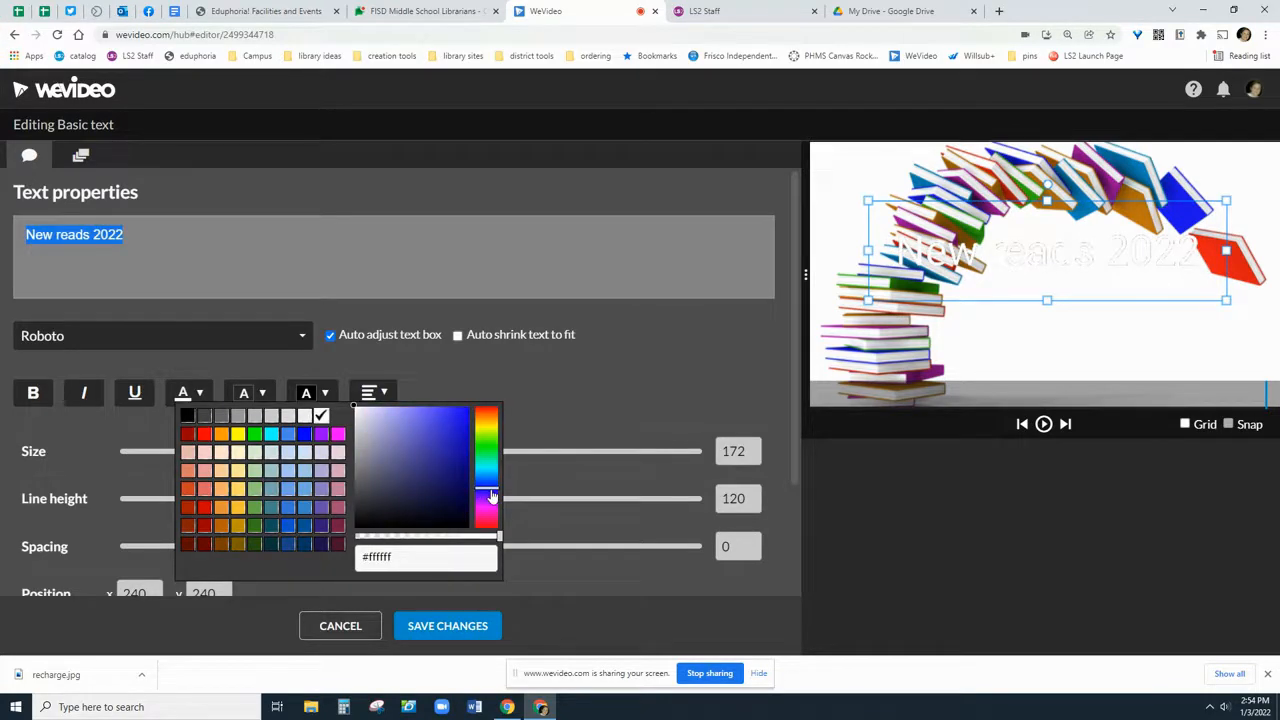
{"action": "left_click", "coordinate": [437, 627]}
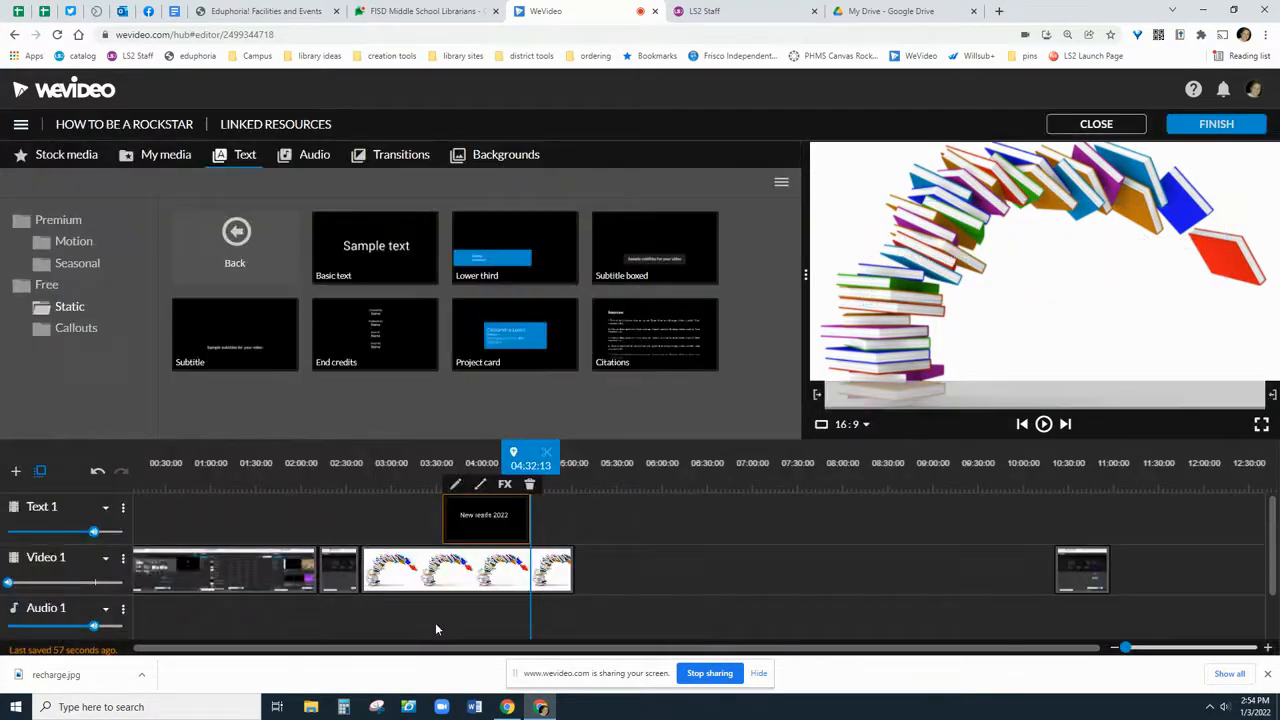
Step: Color the "New reads 2022" title blue and move it under the arch of books to about x 441, y 581
{"action": "double_click", "coordinate": [493, 531]}
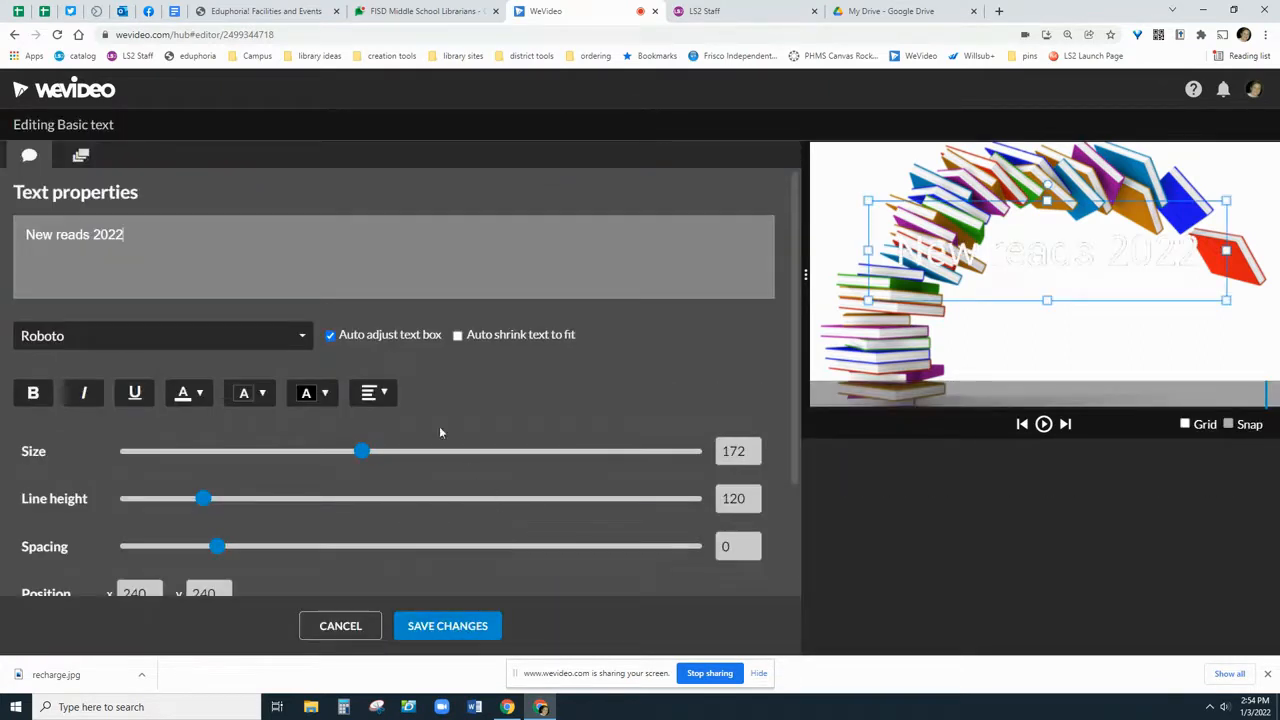
{"action": "left_click", "coordinate": [200, 395]}
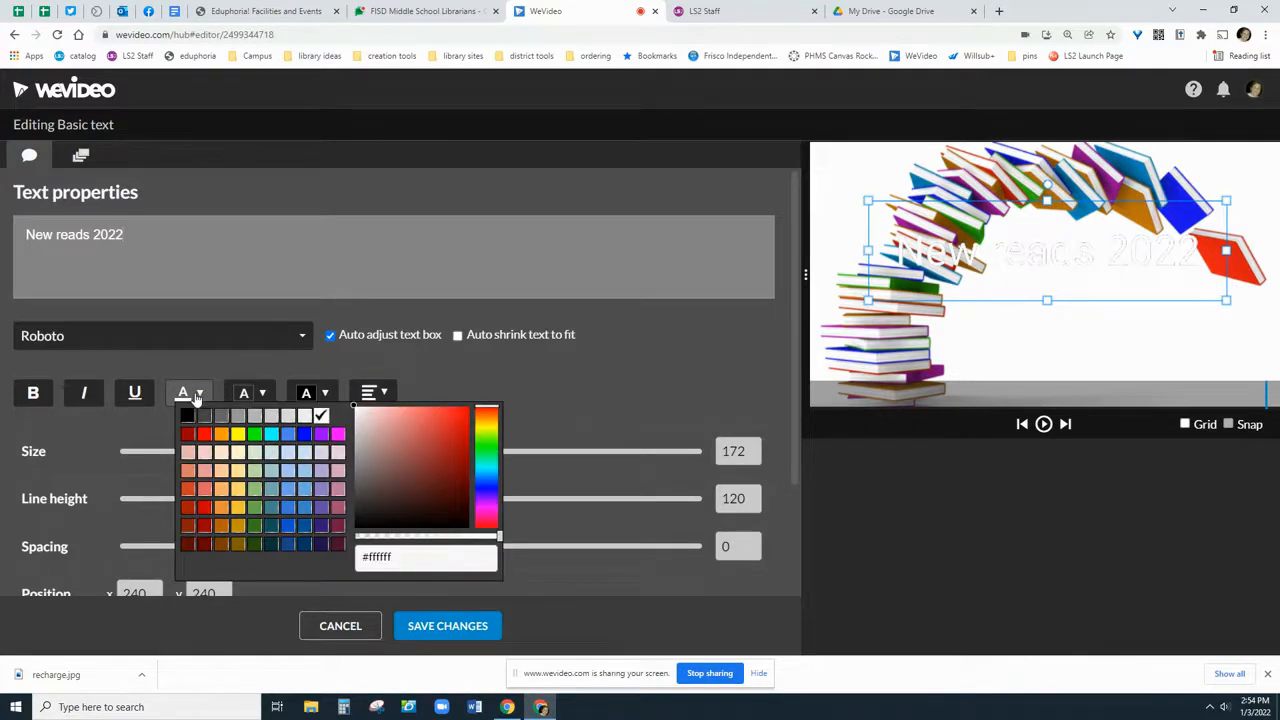
{"action": "left_click", "coordinate": [304, 434]}
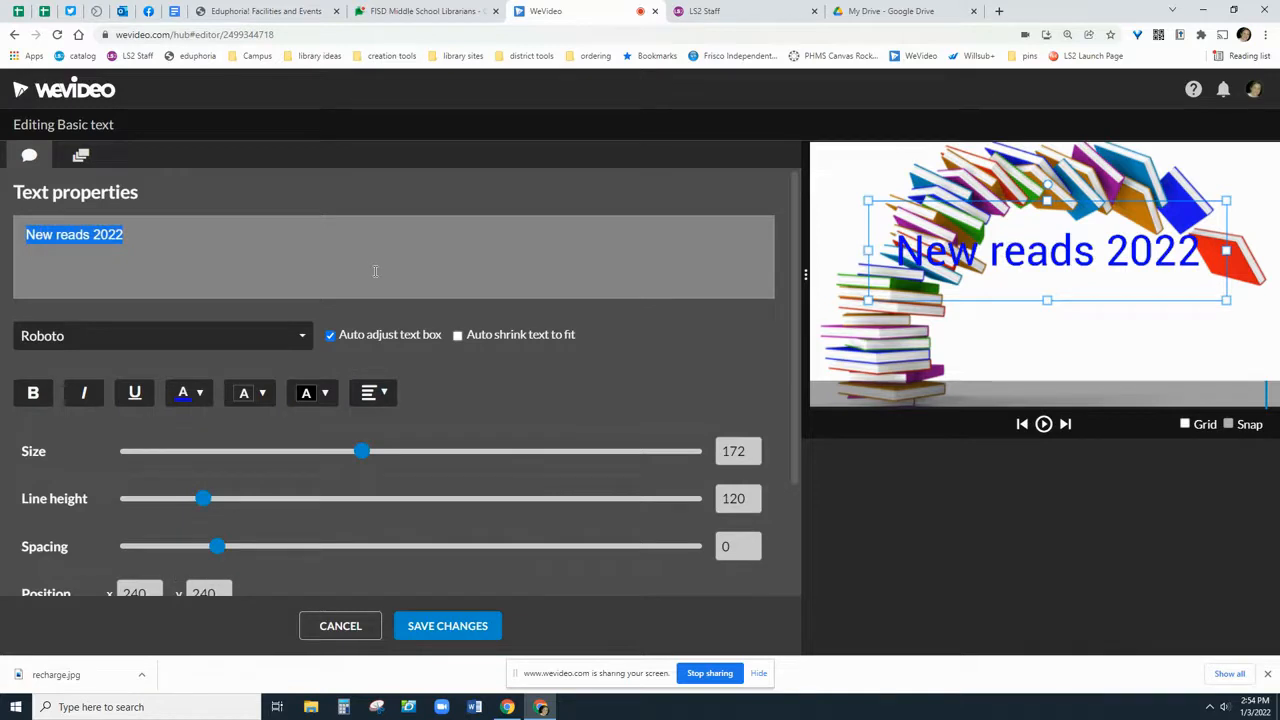
{"action": "left_click_drag", "start_coordinate": [1030, 205], "coordinate": [1082, 289]}
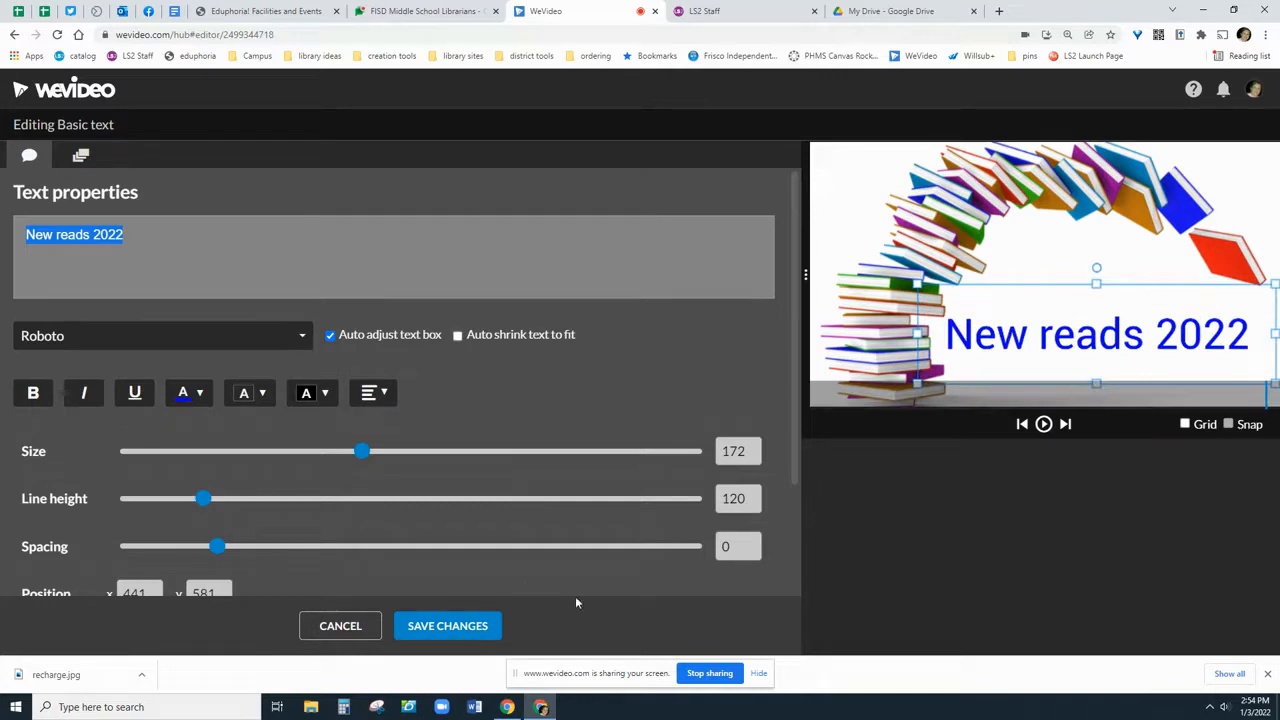
Step: Set the title's font to Love Ya Like A Sister and save the changes
{"action": "left_click", "coordinate": [106, 338]}
{"action": "scroll", "coordinate": [158, 405], "scroll_direction": "down", "scroll_amount": 10}
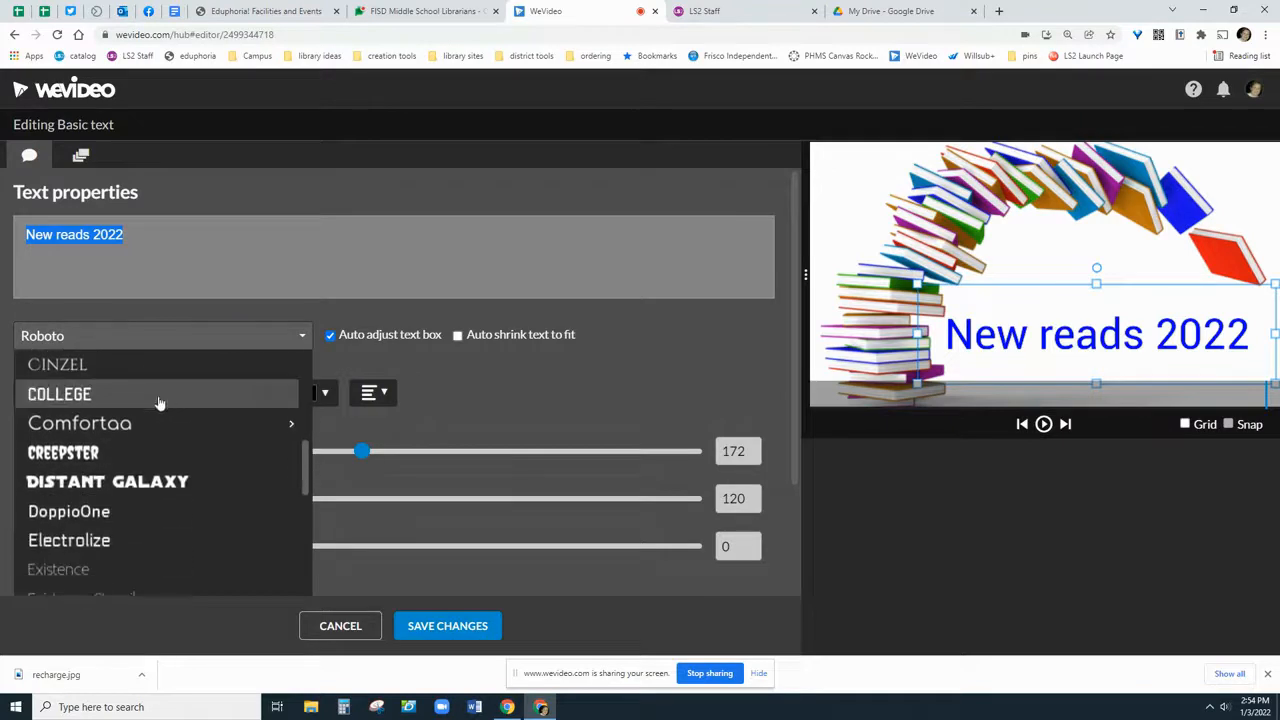
{"action": "scroll", "coordinate": [160, 403], "scroll_direction": "down", "scroll_amount": 3}
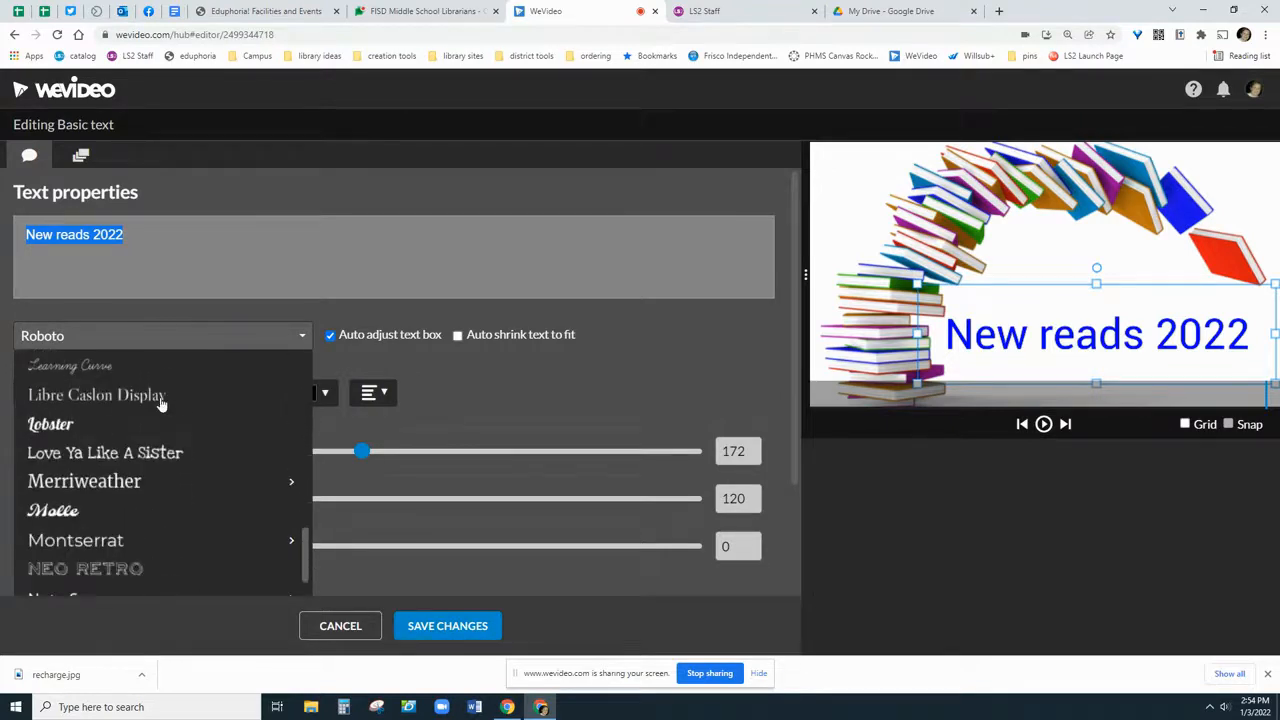
{"action": "left_click", "coordinate": [180, 457]}
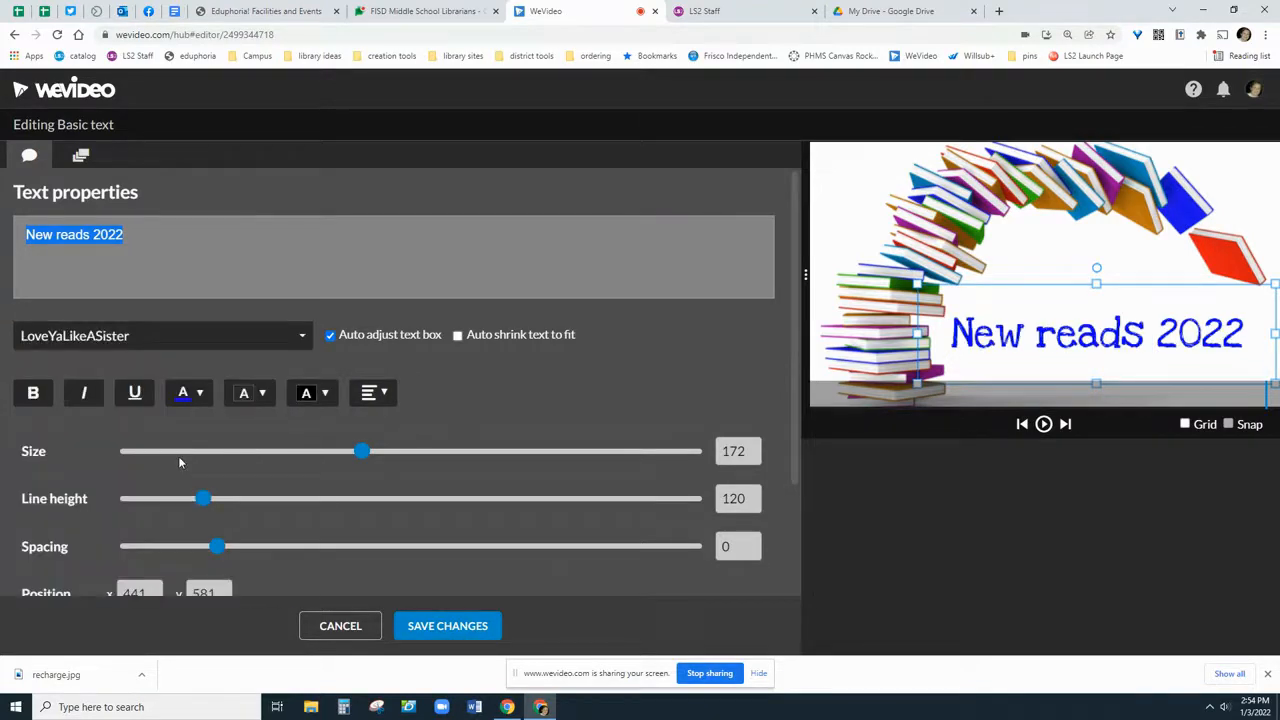
{"action": "left_click", "coordinate": [467, 626]}
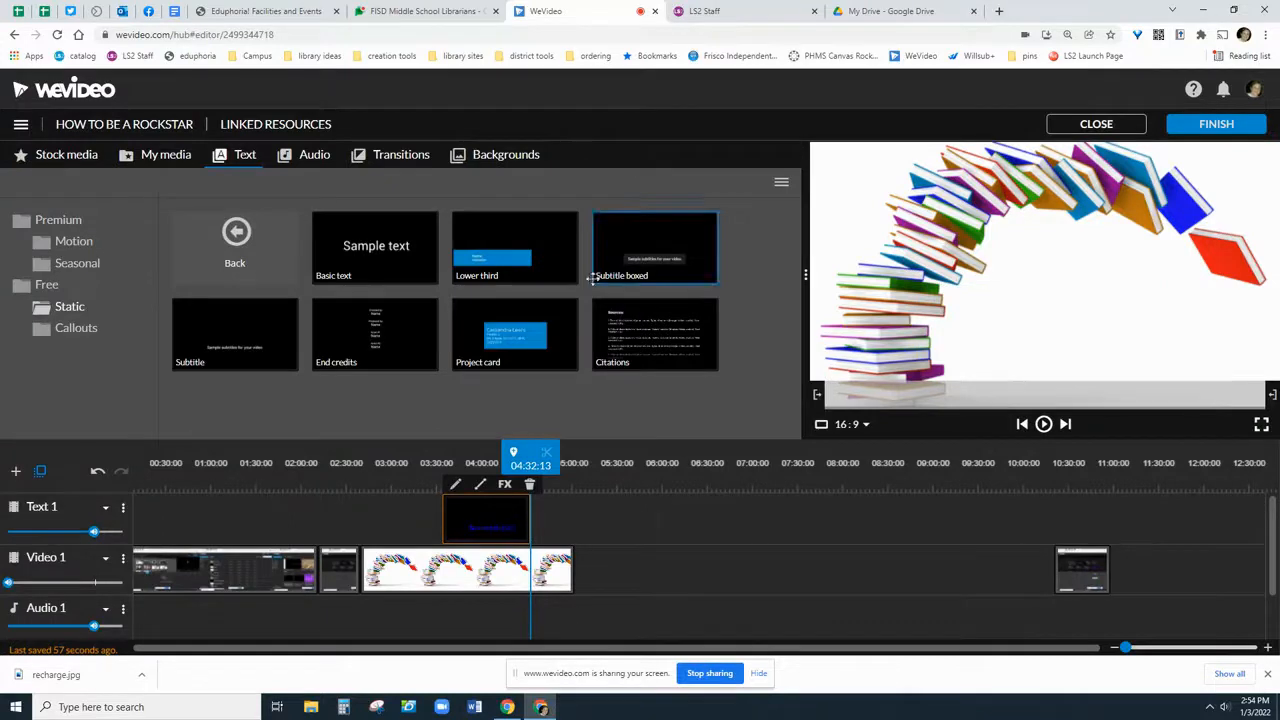
Step: Preview the books image from about 02:41 and skip playback ahead to about 03:22, just before the title
{"action": "left_click_drag", "start_coordinate": [530, 458], "coordinate": [364, 458]}
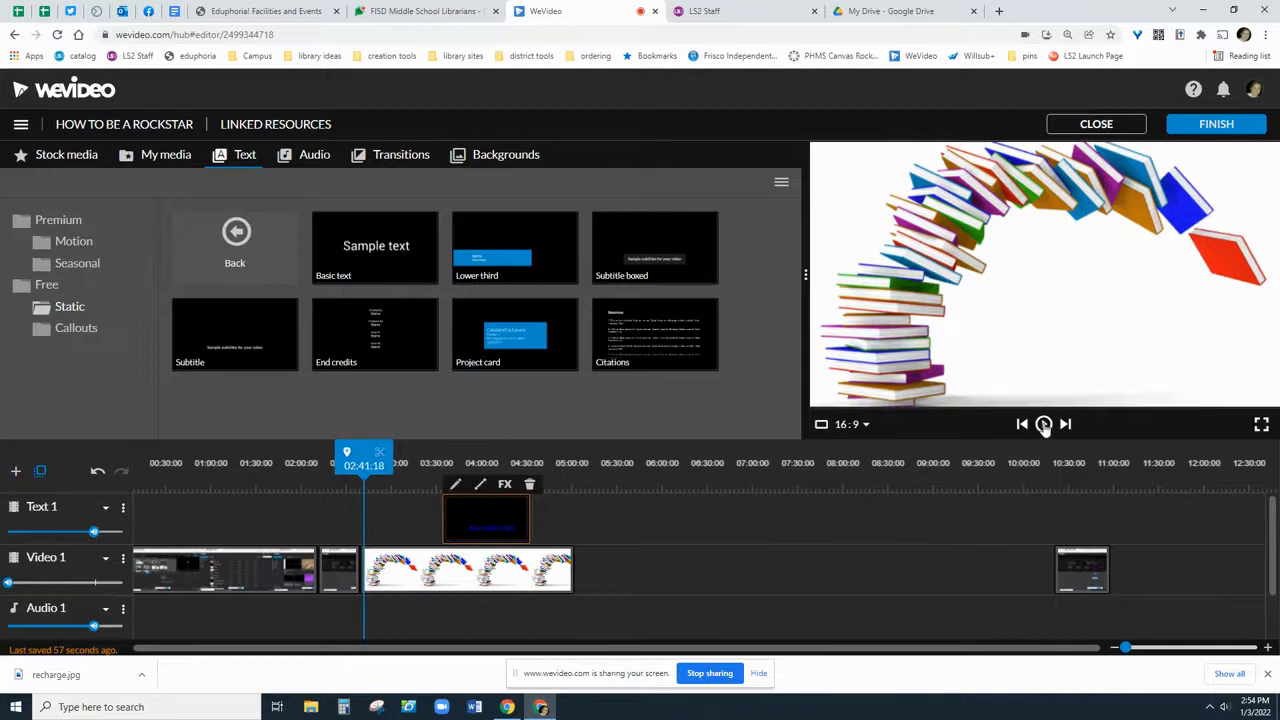
{"action": "left_click", "coordinate": [1043, 424]}
{"action": "left_click", "coordinate": [1043, 424]}
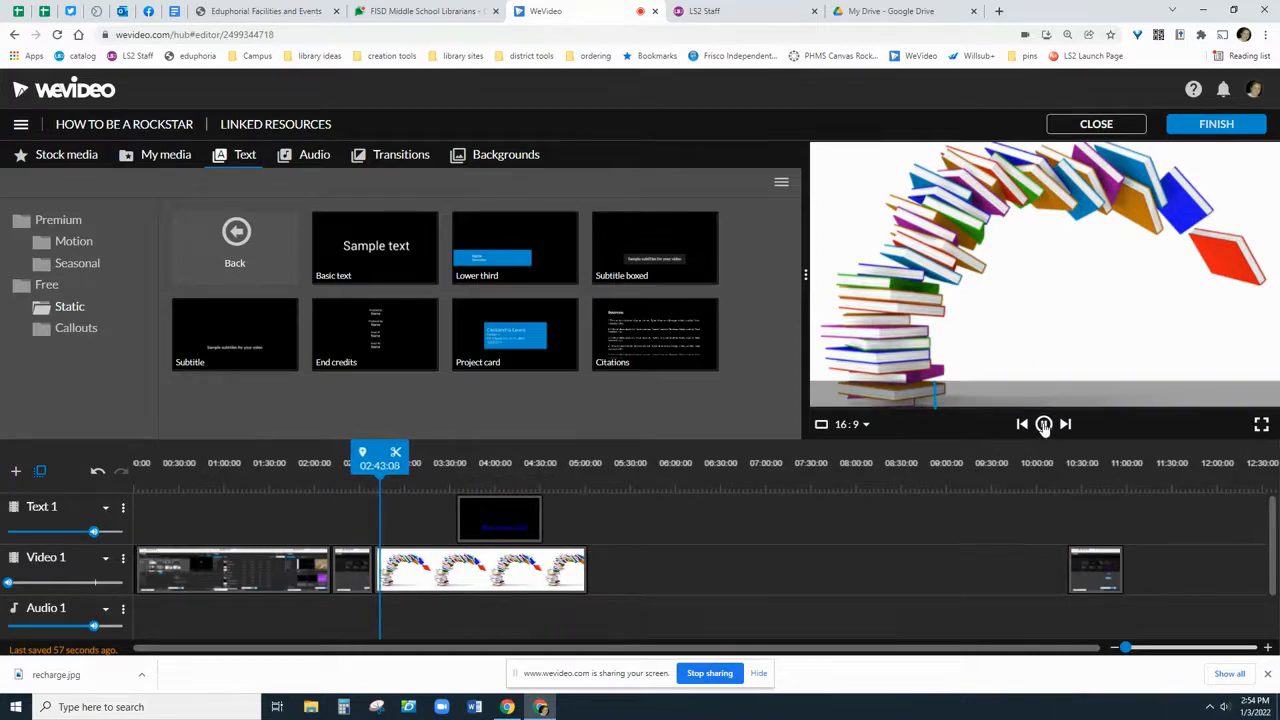
{"action": "left_click", "coordinate": [1043, 425]}
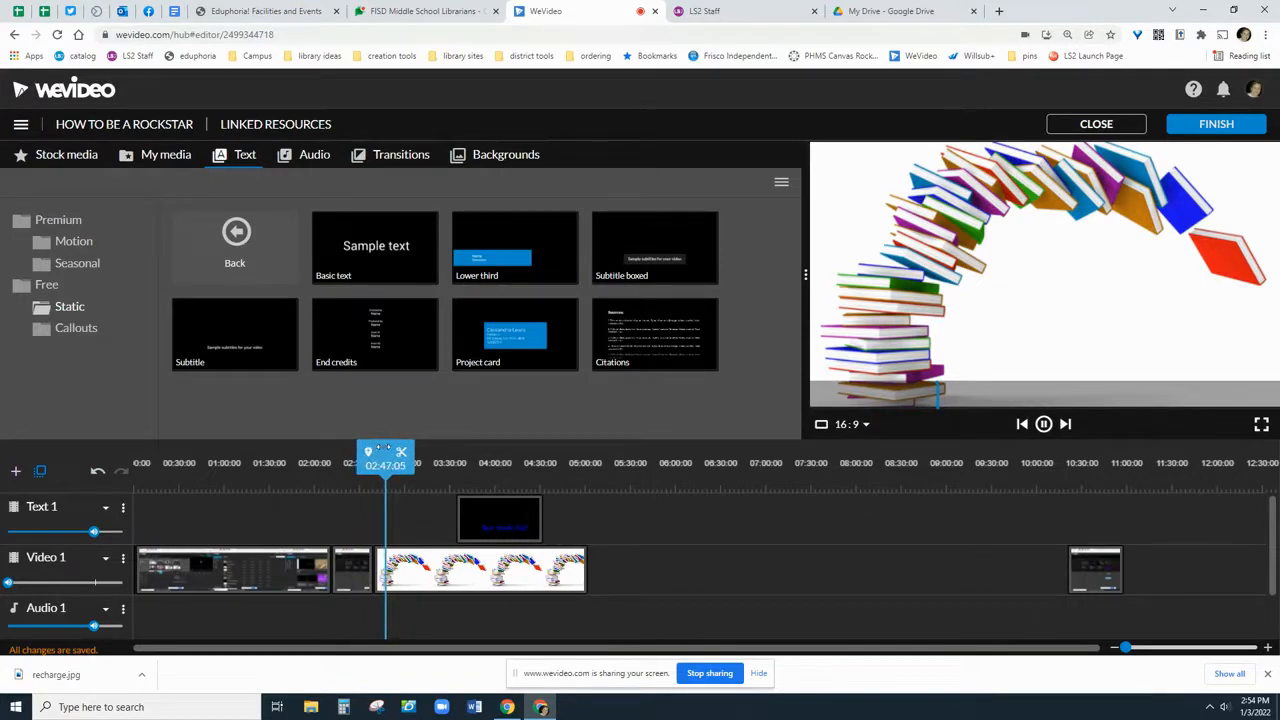
{"action": "left_click_drag", "start_coordinate": [368, 449], "coordinate": [448, 452]}
{"action": "left_click", "coordinate": [437, 458]}
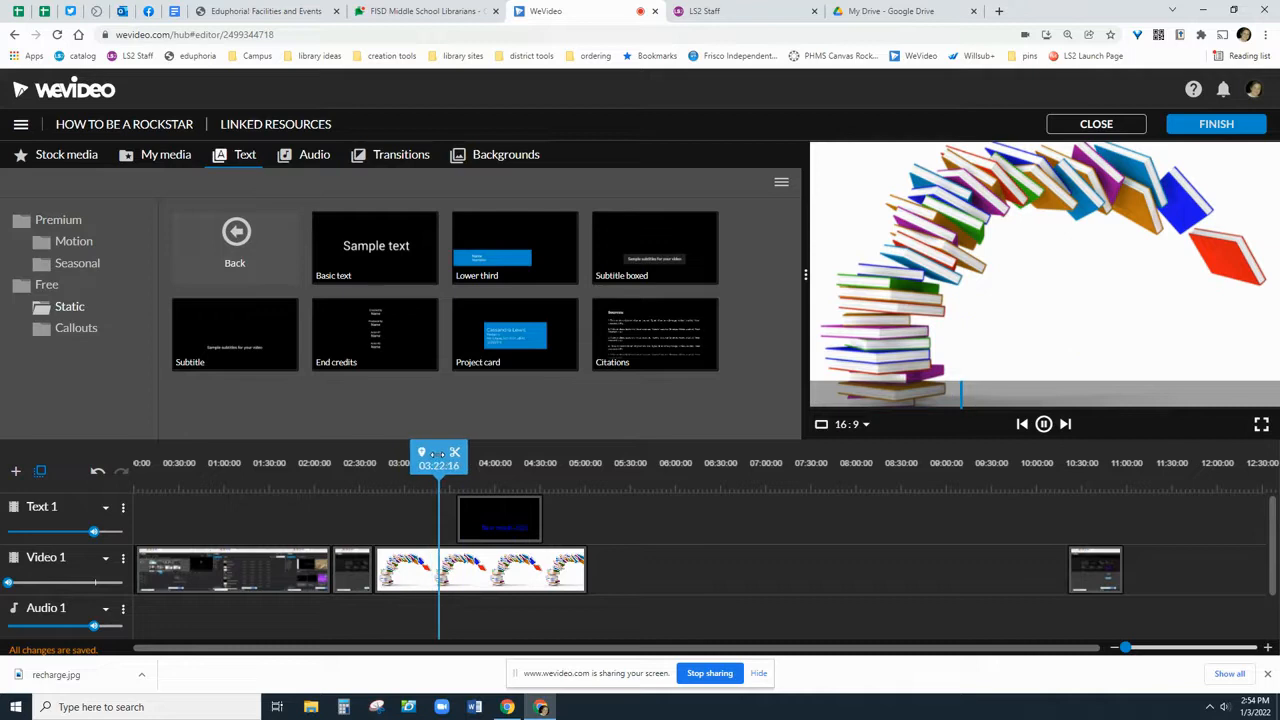
Step: Pause the title preview and limit the stock media library to videos
{"action": "left_click", "coordinate": [1043, 424]}
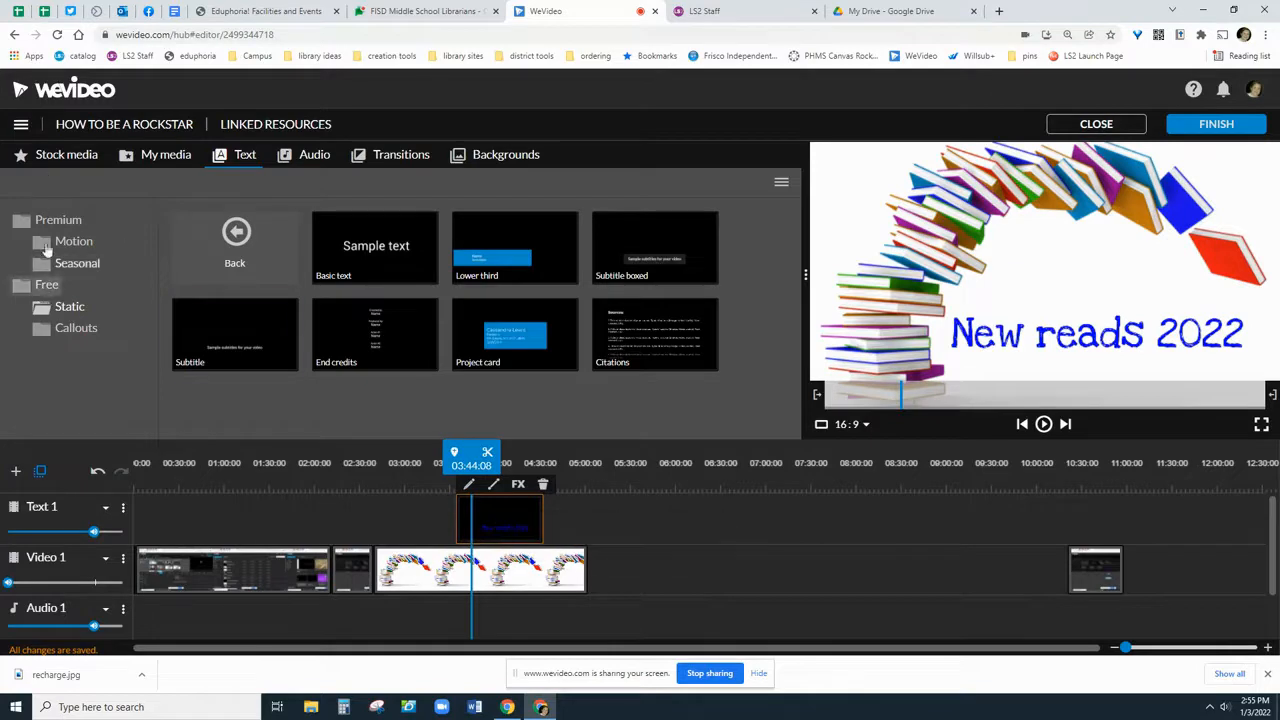
{"action": "left_click", "coordinate": [74, 157]}
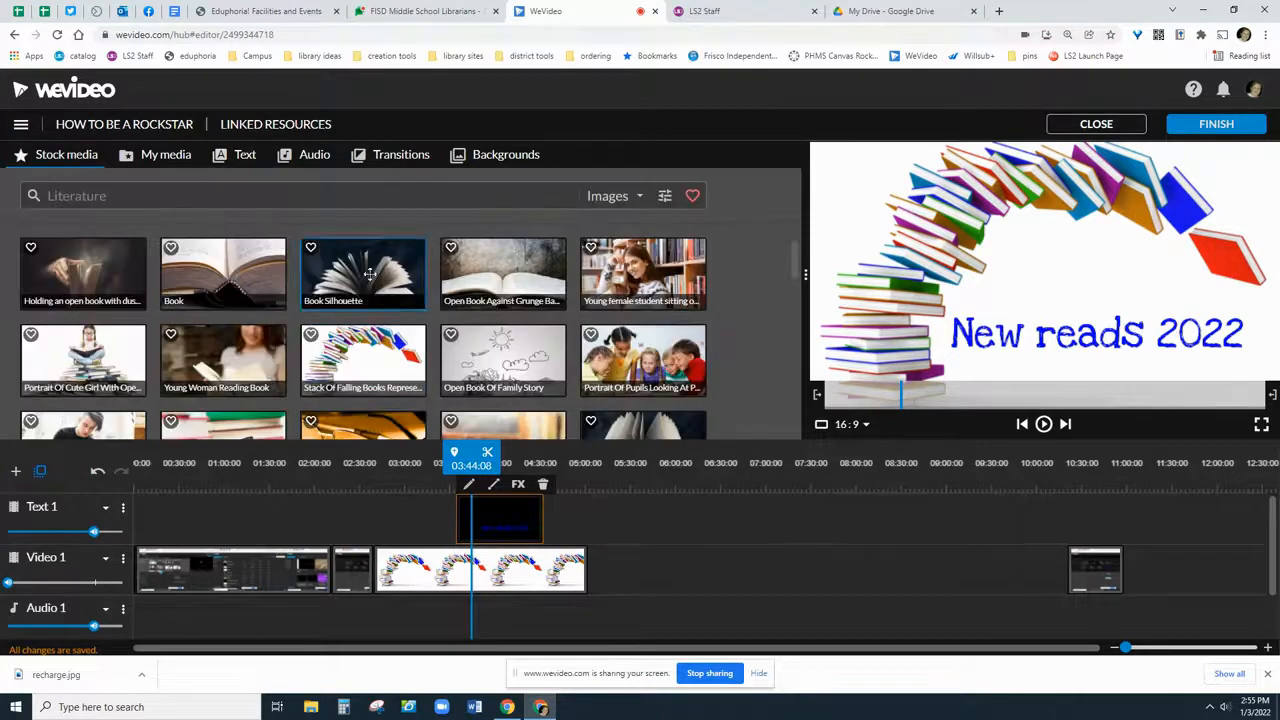
{"action": "left_click", "coordinate": [636, 197]}
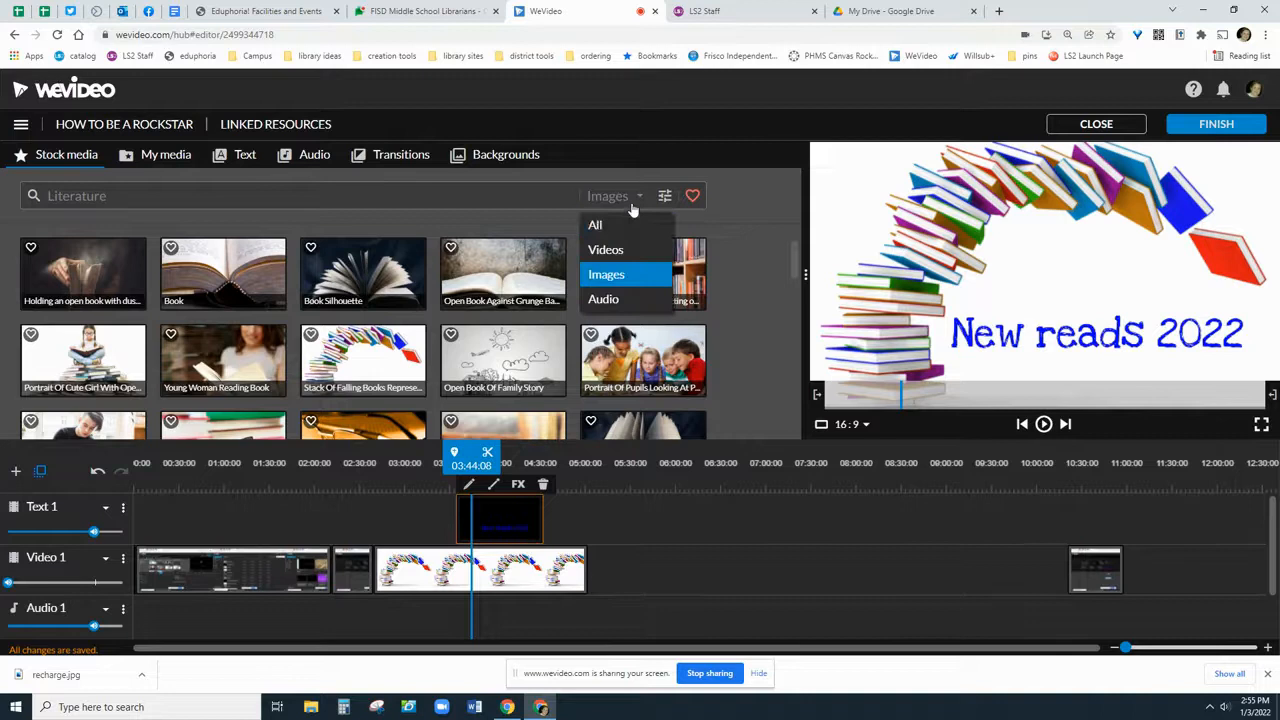
{"action": "left_click", "coordinate": [628, 248]}
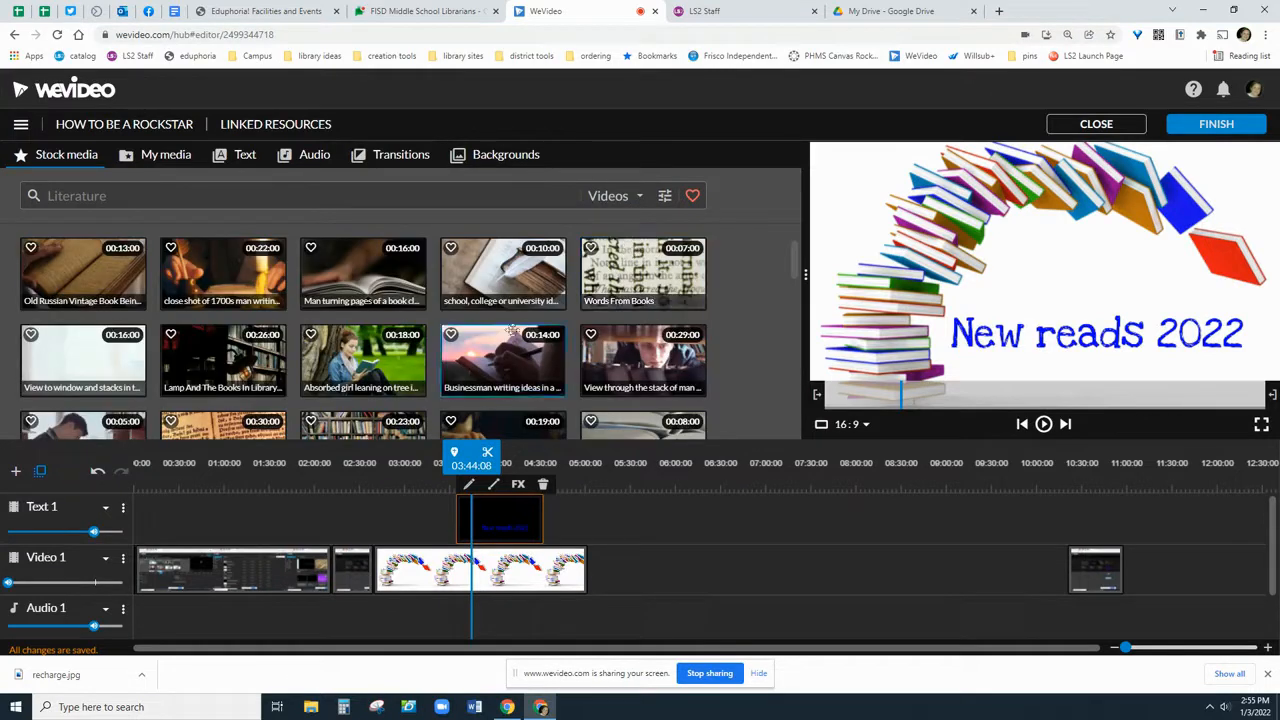
{"action": "scroll", "coordinate": [537, 291], "scroll_direction": "down", "scroll_amount": 3}
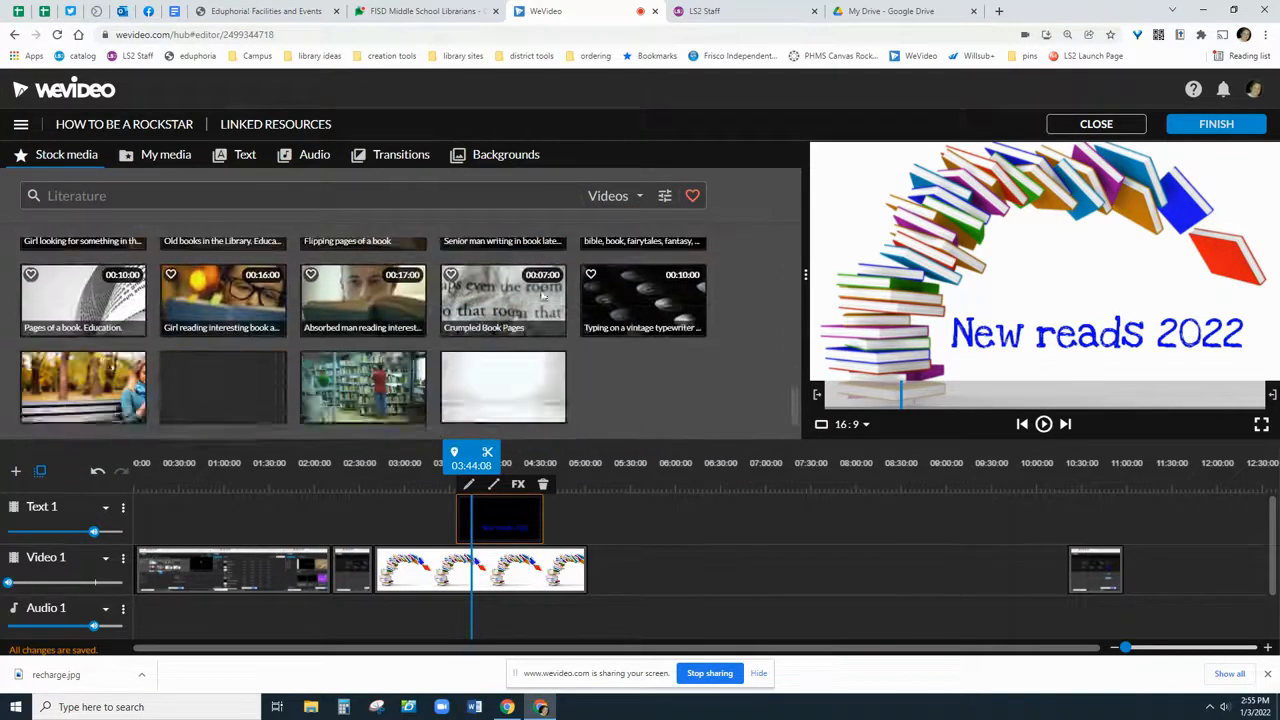
Step: Search the stock videos for "suspense"
{"action": "left_click", "coordinate": [210, 195]}
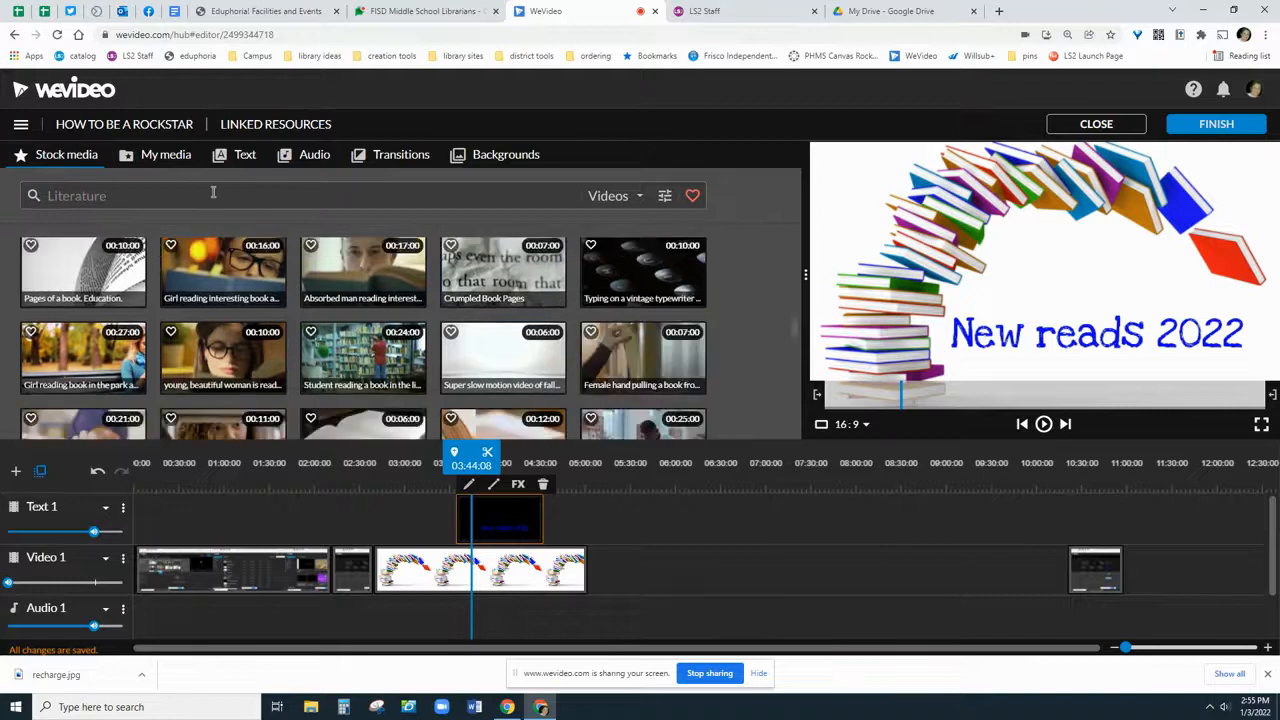
{"action": "type", "text": "sus[e"}
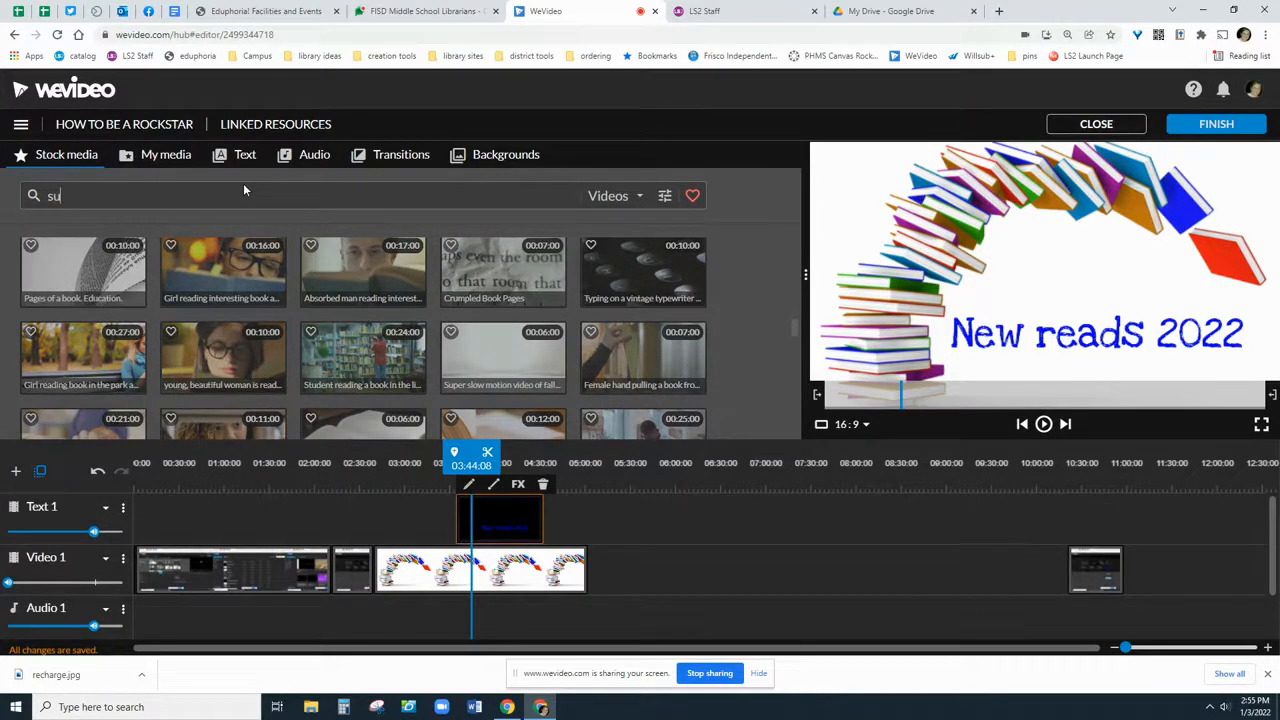
{"action": "key", "text": "BackSpace"}
{"action": "key", "text": "BackSpace"}
{"action": "type", "text": "pense"}
{"action": "key", "text": "Return"}
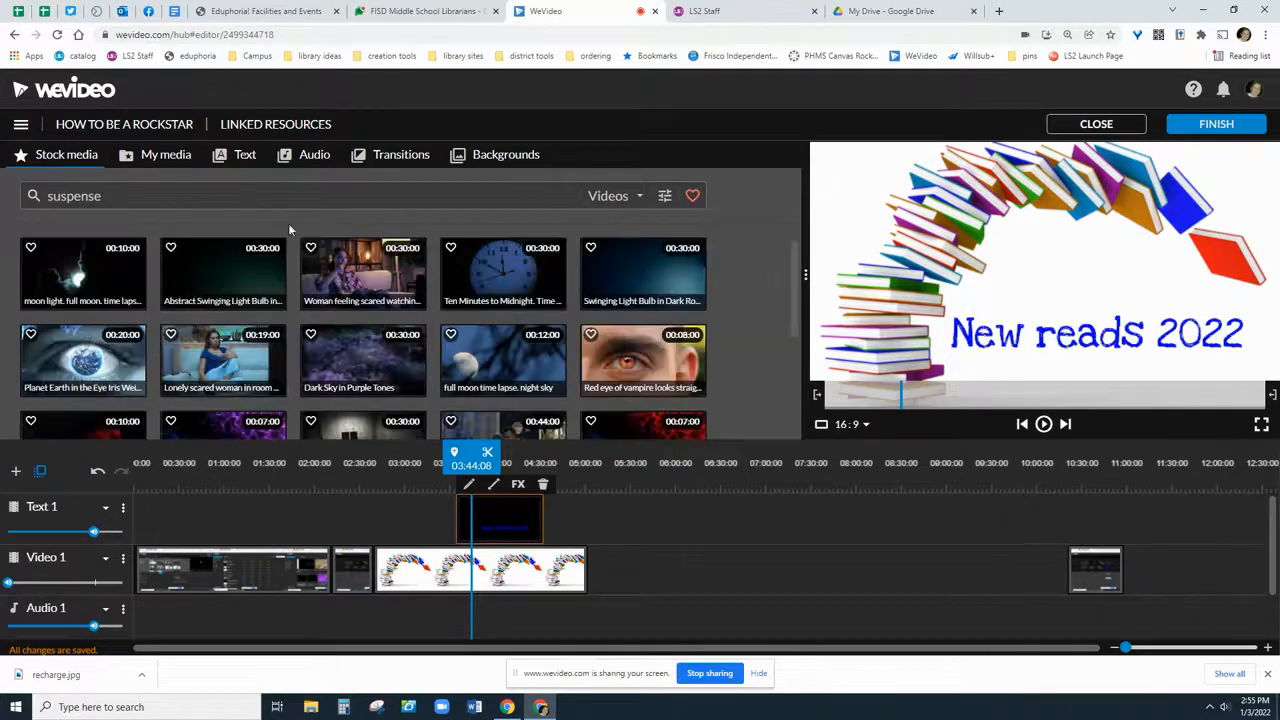
Step: Place the Ten Minutes to Midnight clock clip after the books image on Video 1, followed by the red vampire eye clip
{"action": "left_click_drag", "start_coordinate": [503, 272], "coordinate": [610, 572]}
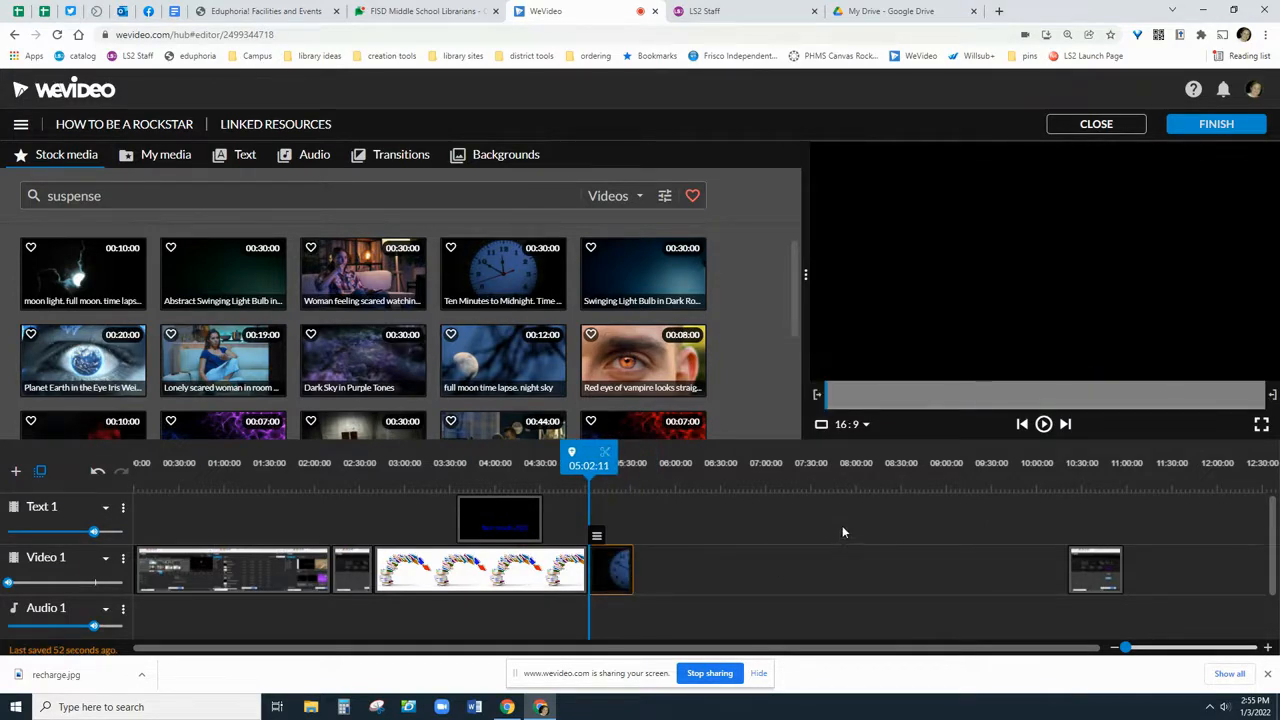
{"action": "left_click", "coordinate": [1043, 424]}
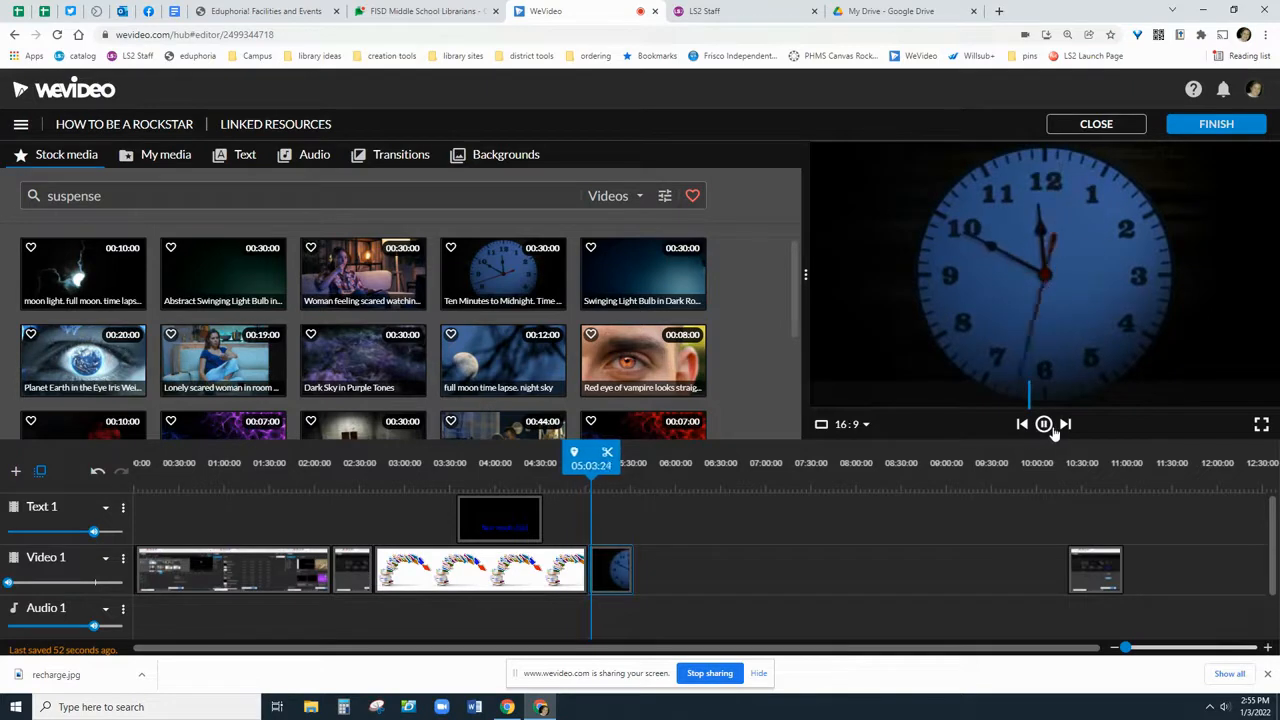
{"action": "left_click", "coordinate": [1043, 424]}
{"action": "mouse_move", "coordinate": [643, 360]}
{"action": "left_mouse_down"}
{"action": "mouse_move", "coordinate": [713, 525]}
{"action": "mouse_move", "coordinate": [654, 571]}
{"action": "left_mouse_up"}
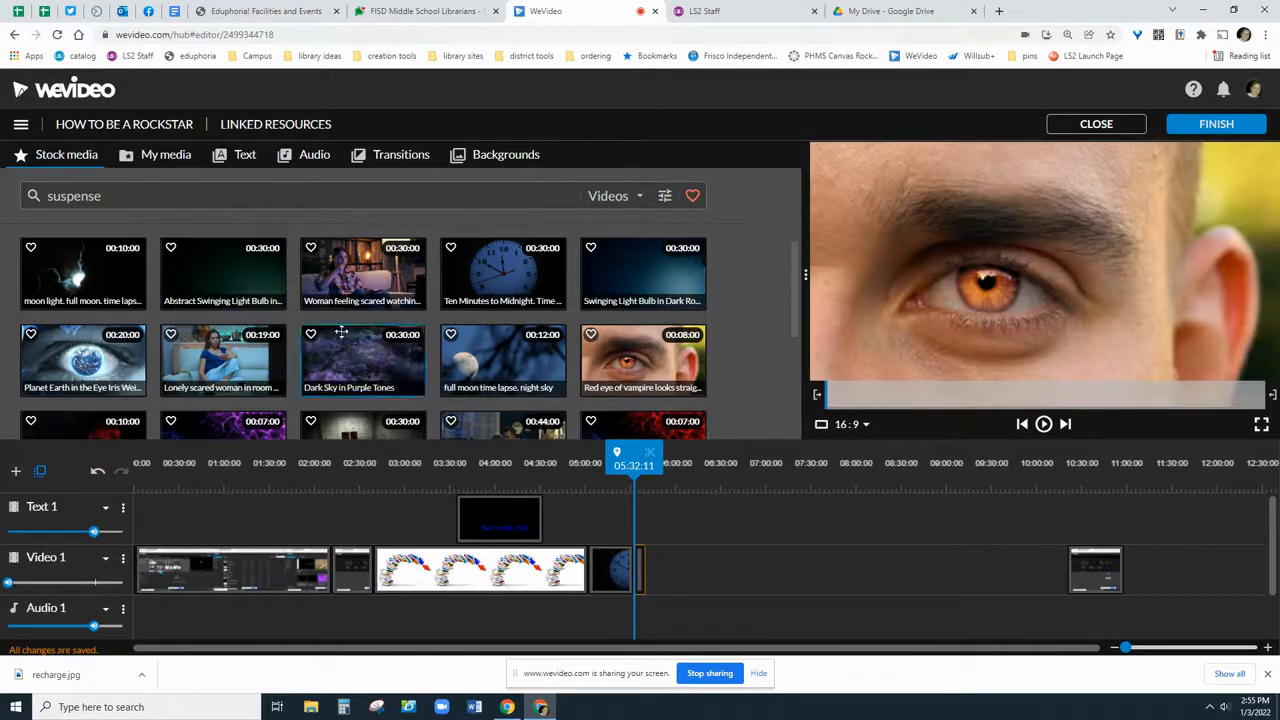
Step: Insert the lonely scared woman clip between the books image and the clock clip on Video 1, pushing the following clips back
{"action": "left_click_drag", "start_coordinate": [192, 365], "coordinate": [603, 578]}
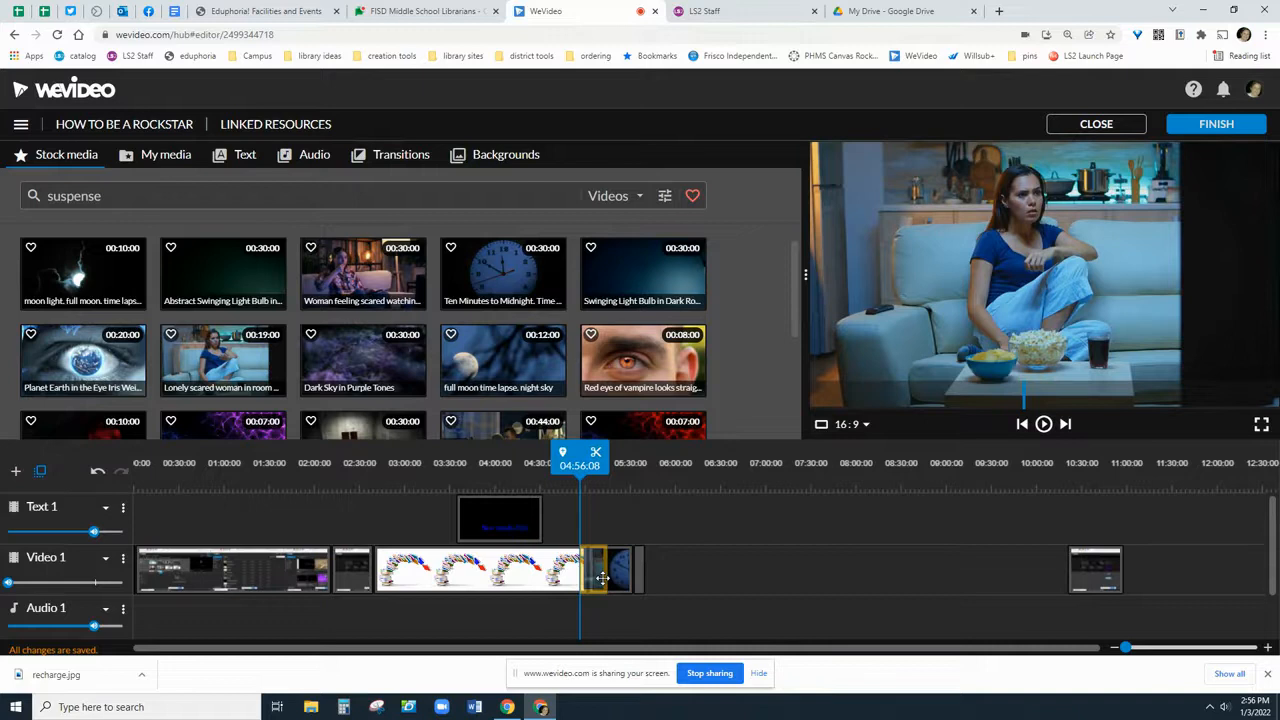
{"action": "left_click_drag", "start_coordinate": [603, 578], "coordinate": [602, 578]}
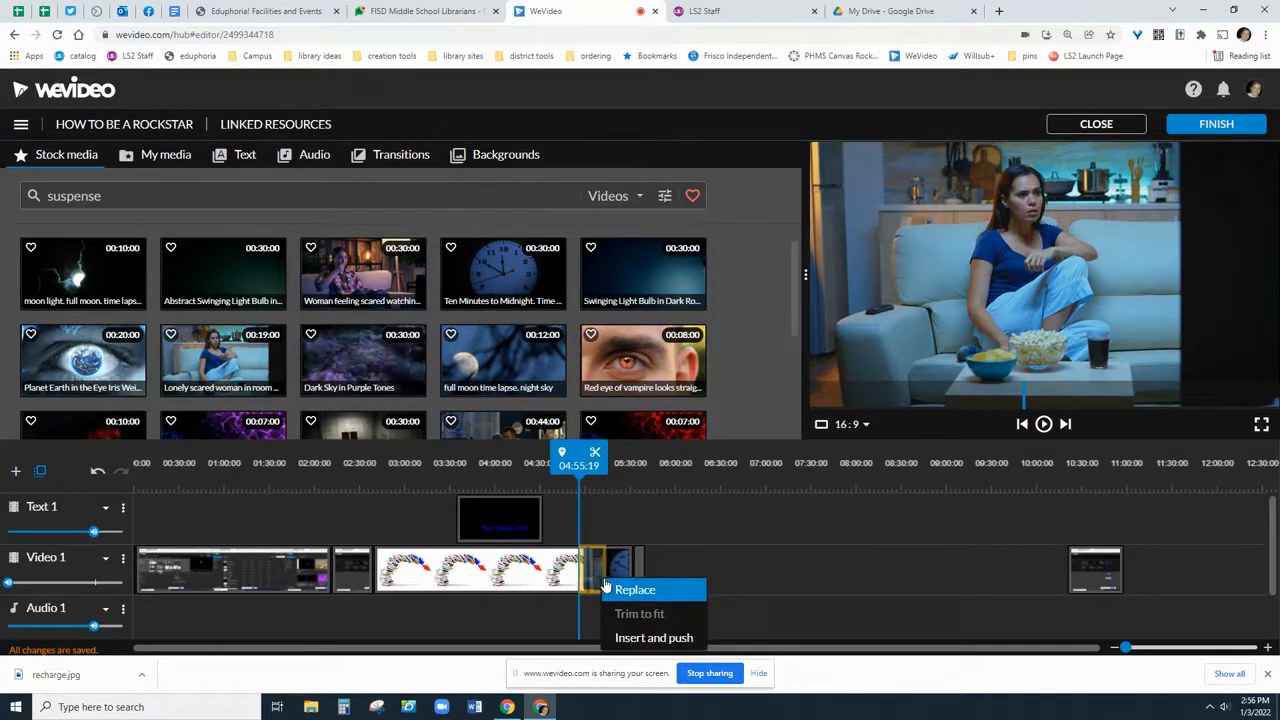
{"action": "left_click", "coordinate": [654, 639]}
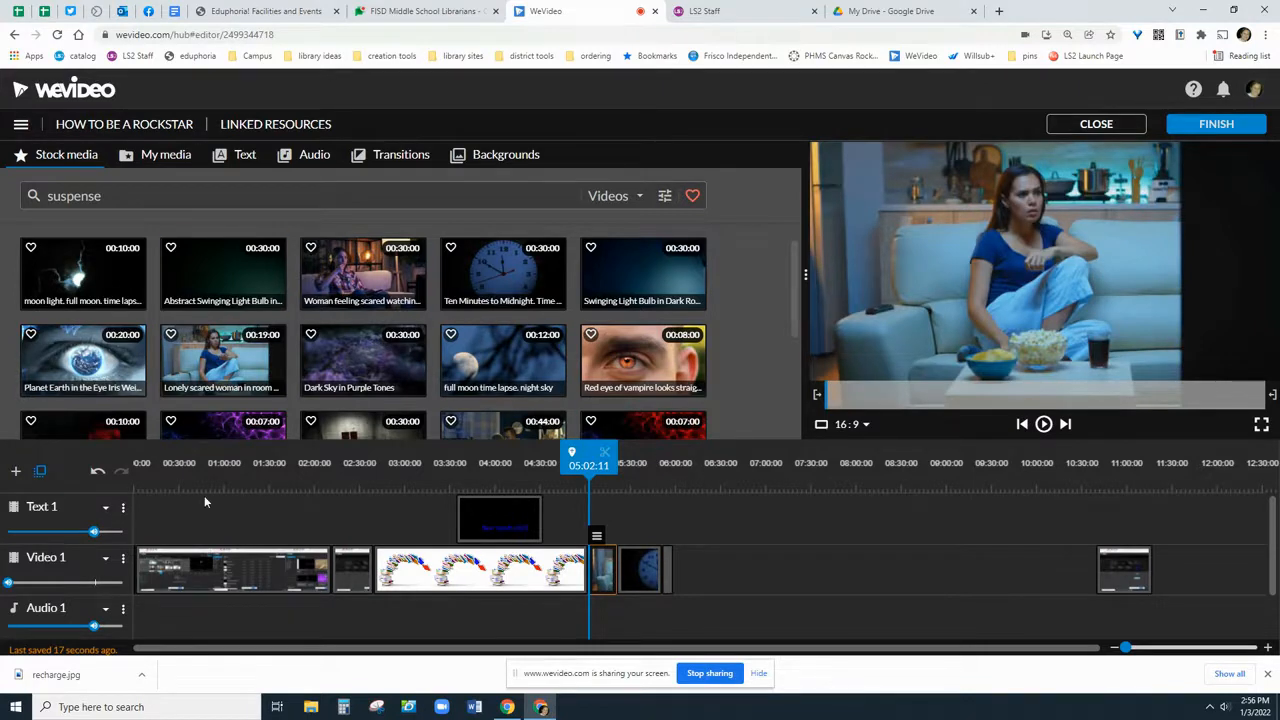
Step: Add the Toolbox Closed sound effect from the Other category to Audio 1, starting with the scared woman clip
{"action": "left_click", "coordinate": [314, 156]}
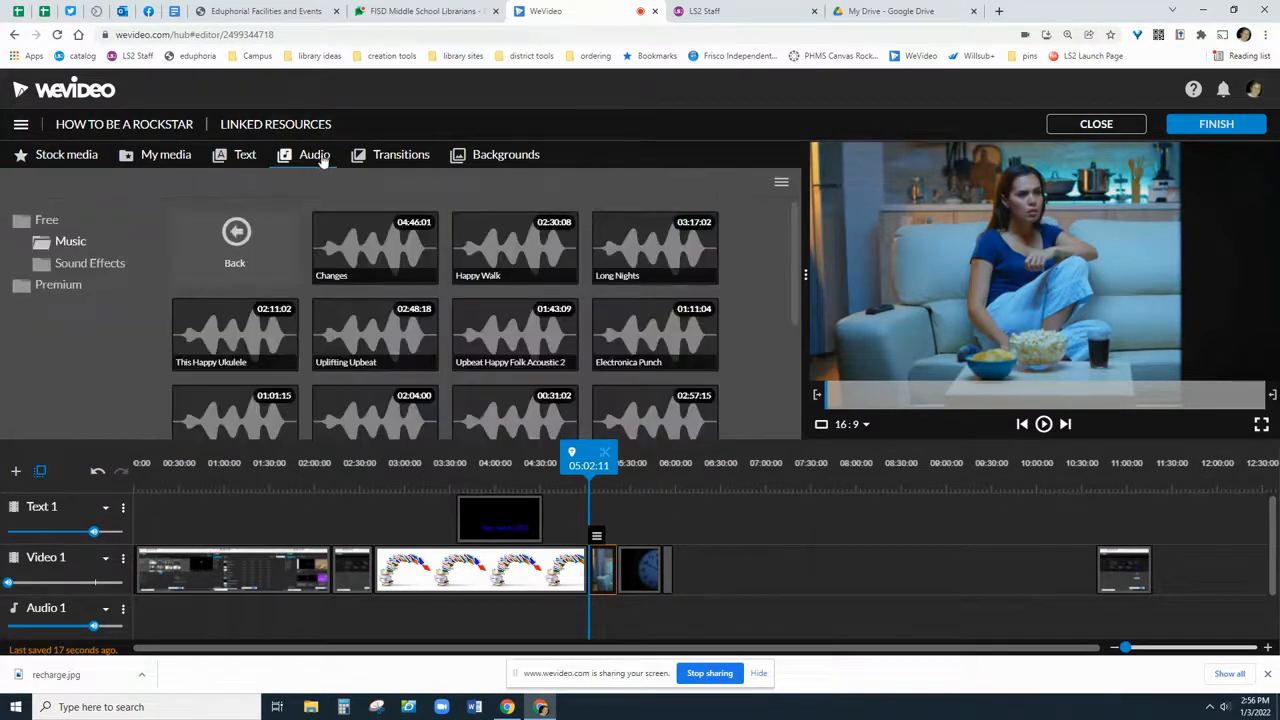
{"action": "left_click", "coordinate": [86, 266]}
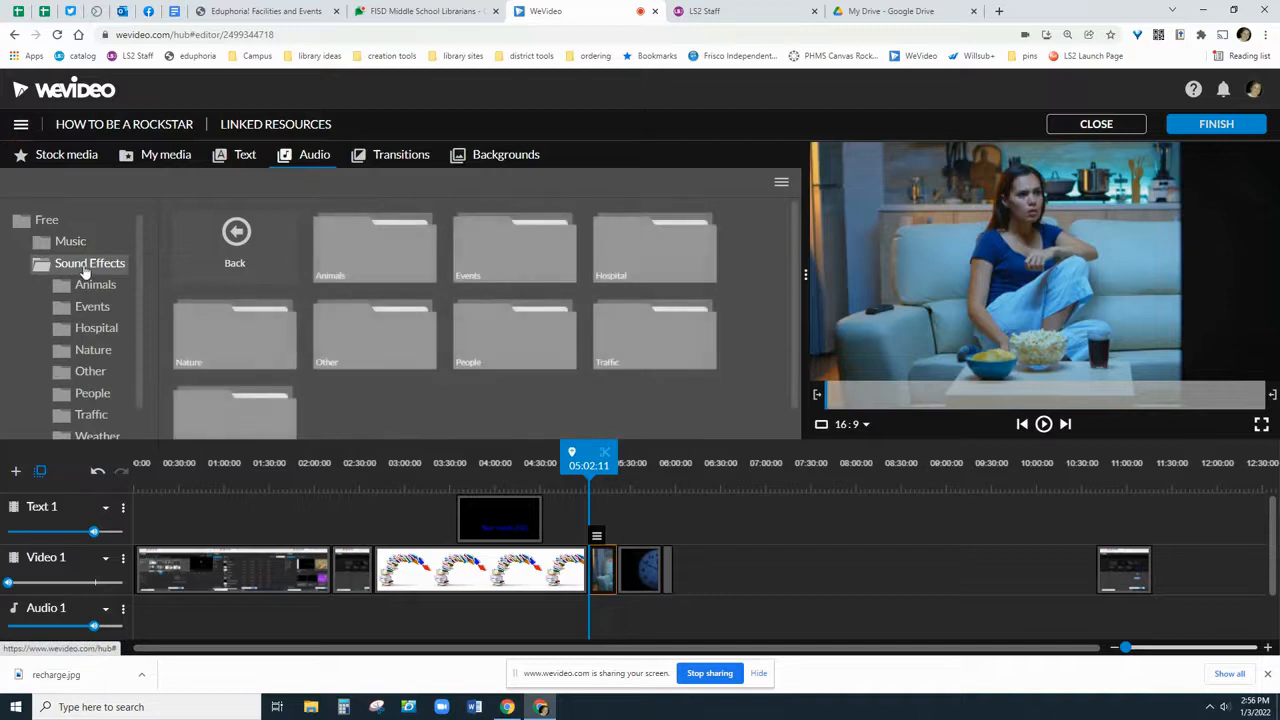
{"action": "scroll", "coordinate": [100, 290], "scroll_direction": "down", "scroll_amount": 1}
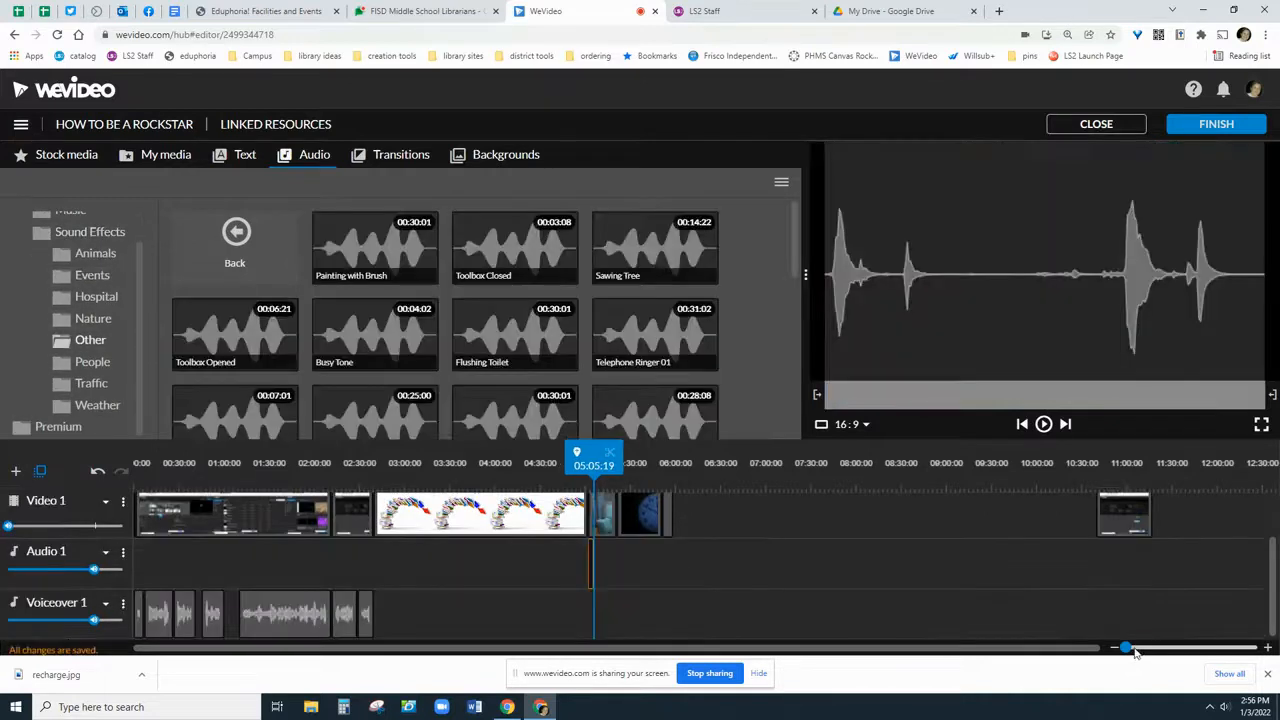
{"action": "left_click_drag", "start_coordinate": [1125, 647], "coordinate": [1147, 647]}
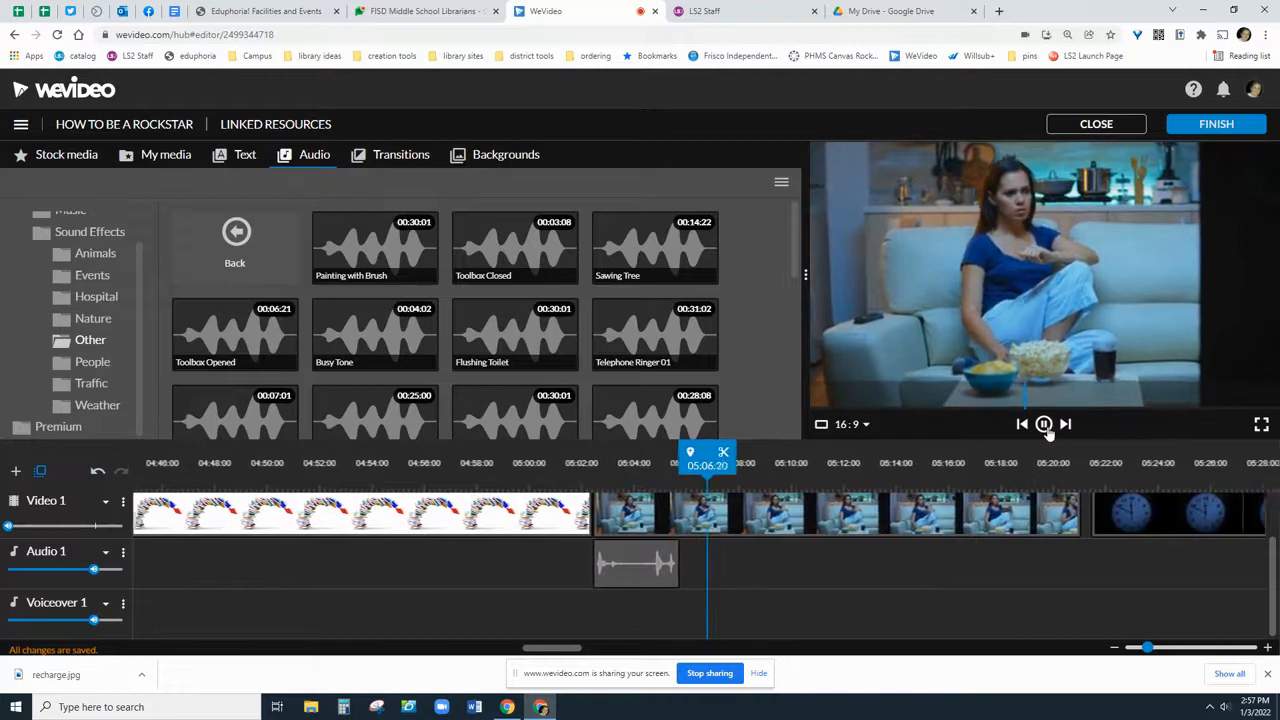
Step: Place the Telephone Ringer 01 sound effect directly after the toolbox sound on Audio 1 and play it back
{"action": "left_click", "coordinate": [1043, 424]}
{"action": "left_click_drag", "start_coordinate": [655, 335], "coordinate": [678, 560]}
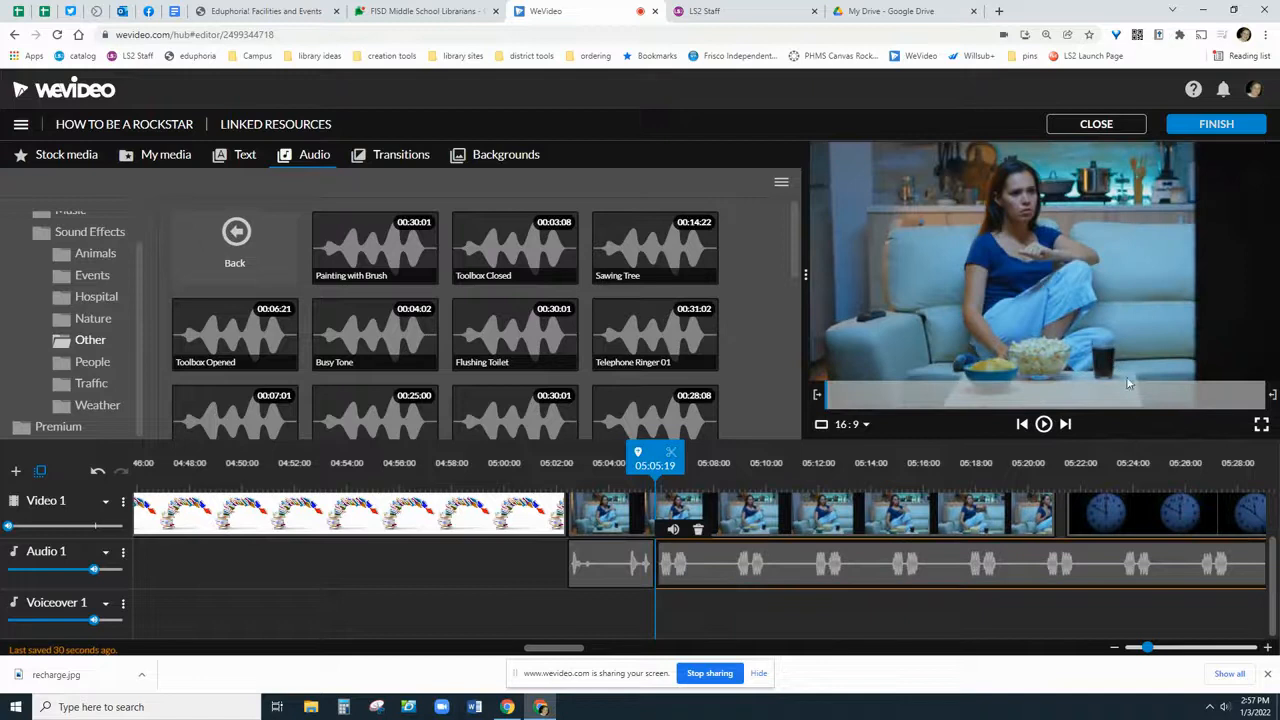
{"action": "left_click", "coordinate": [1043, 424]}
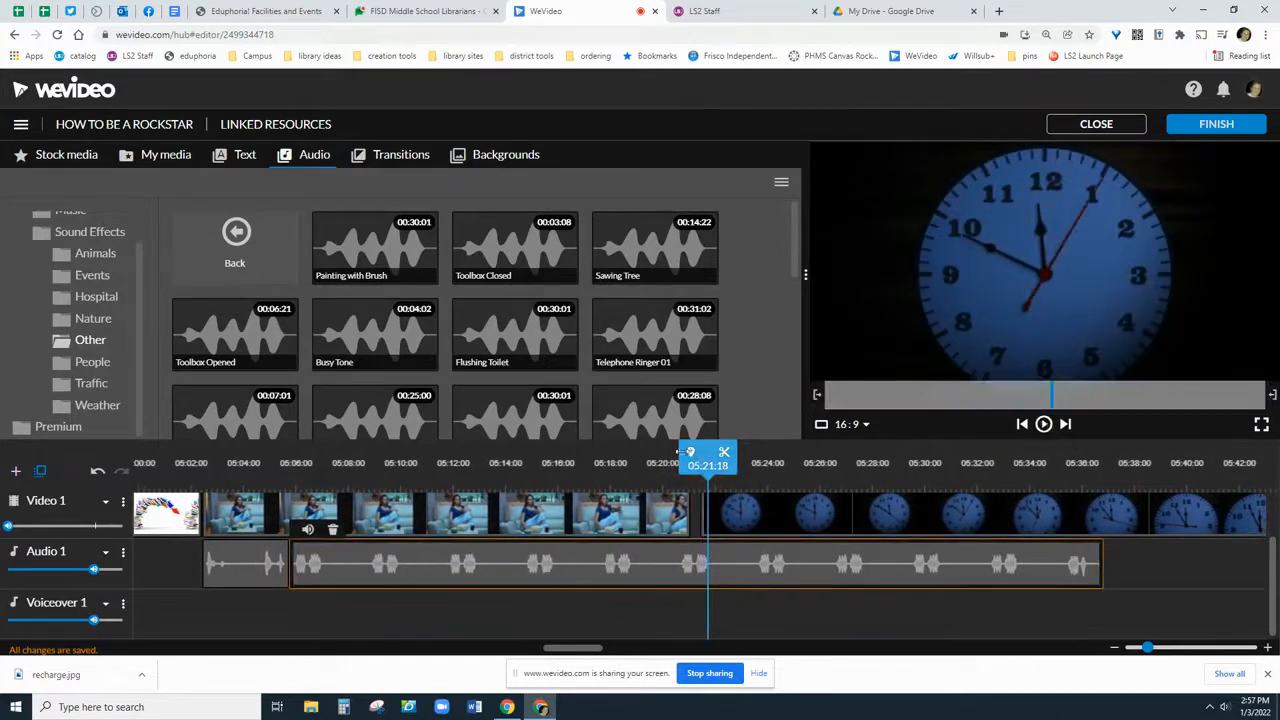
Step: Split the telephone ringer sound at 05:21:10, just before the clock clip, and delete the part after the cut
{"action": "left_click_drag", "start_coordinate": [715, 454], "coordinate": [706, 455]}
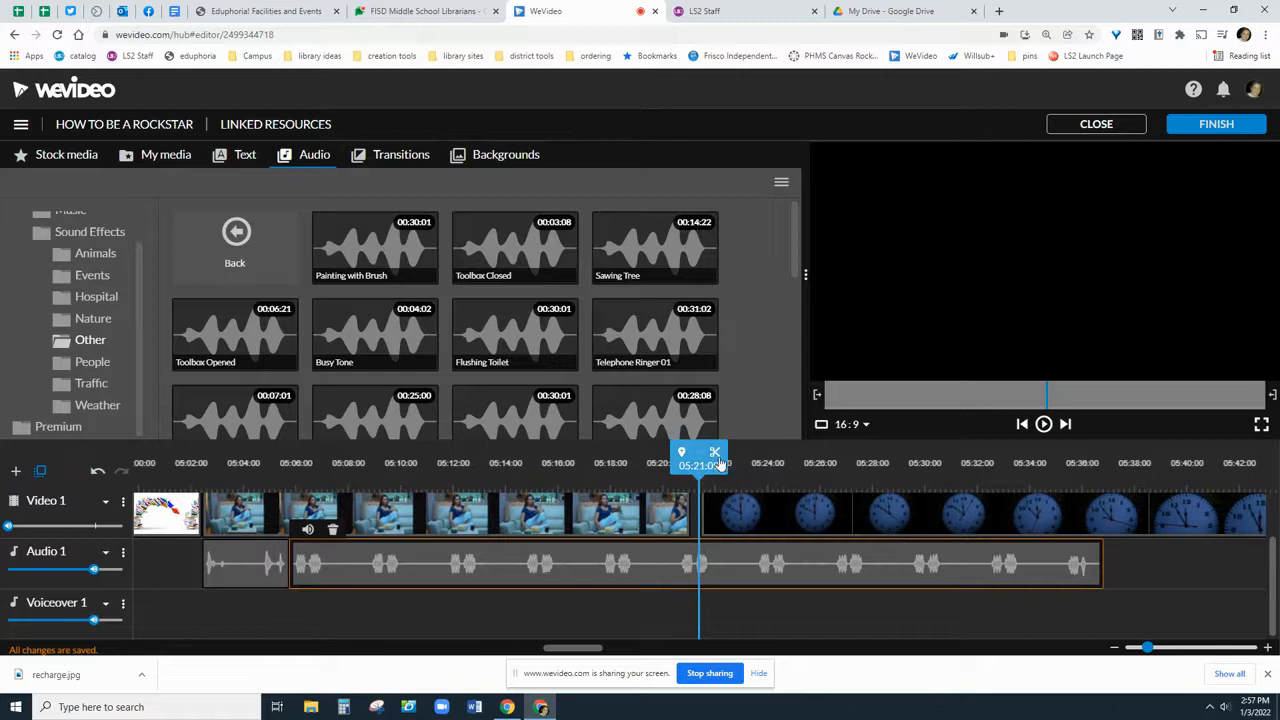
{"action": "left_click", "coordinate": [733, 514]}
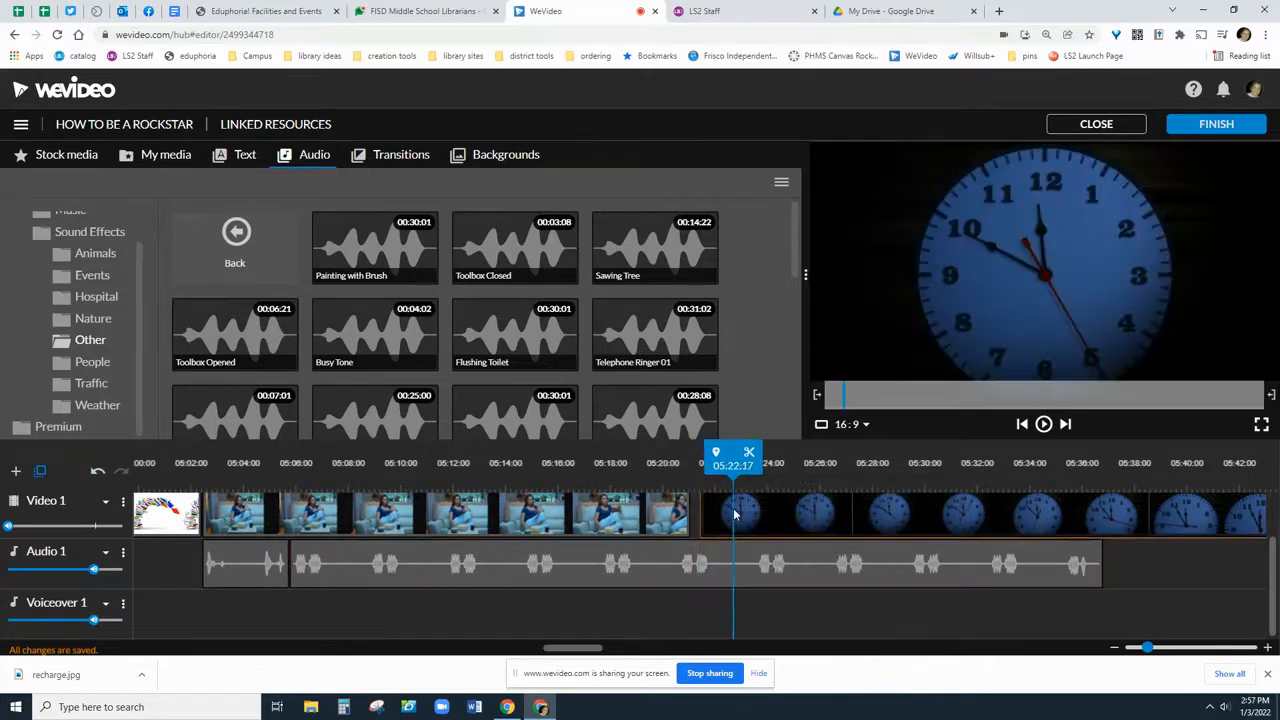
{"action": "left_click", "coordinate": [691, 572]}
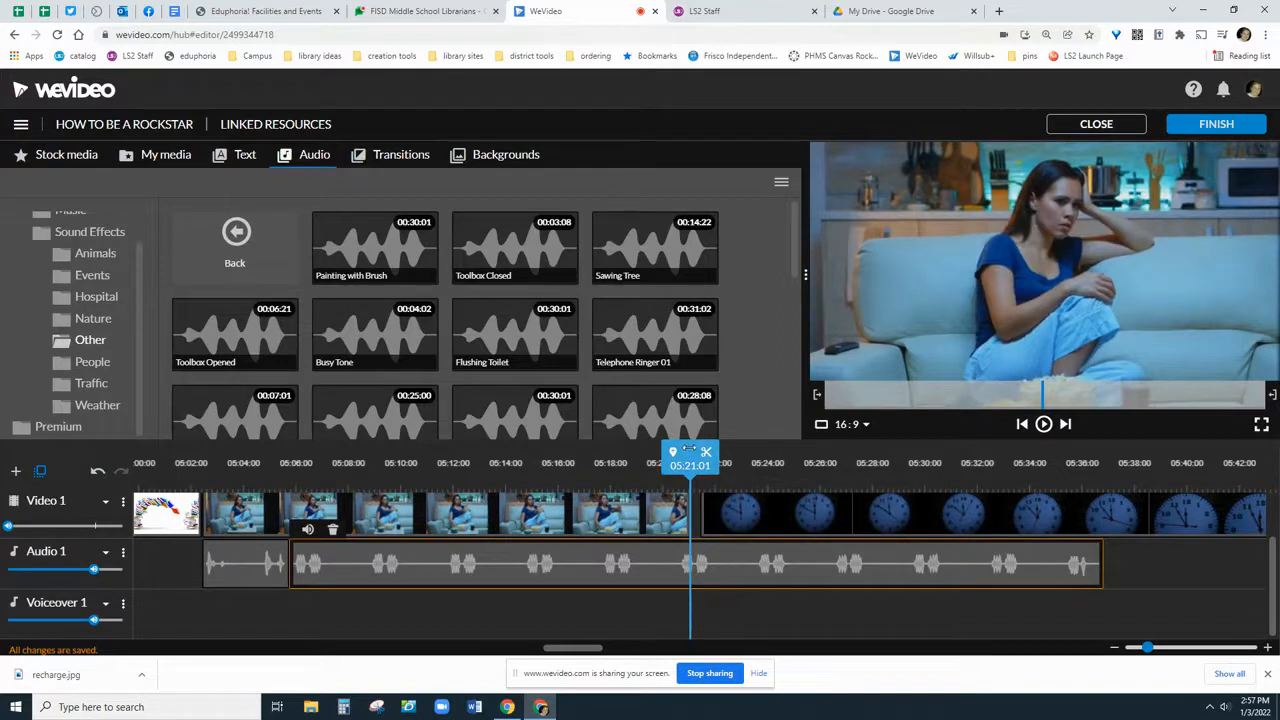
{"action": "left_click", "coordinate": [689, 450]}
{"action": "left_click_drag", "start_coordinate": [690, 450], "coordinate": [700, 449]}
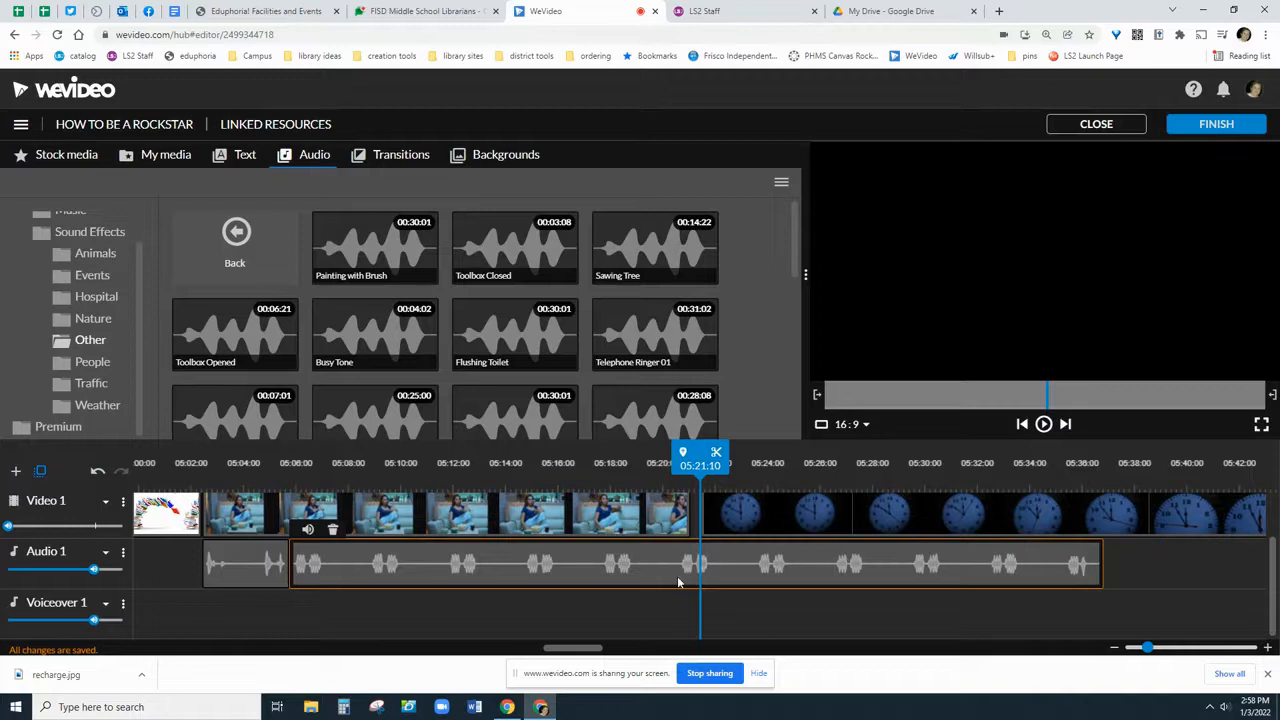
{"action": "left_click", "coordinate": [717, 457]}
{"action": "left_click_drag", "start_coordinate": [792, 572], "coordinate": [1023, 271]}
{"action": "left_click_drag", "start_coordinate": [806, 452], "coordinate": [617, 452]}
Step: Add the Alarm 01 sound effect to Audio 1 right after the shortened telephone ringer, under the clock clip
{"action": "scroll", "coordinate": [548, 311], "scroll_direction": "down", "scroll_amount": 5}
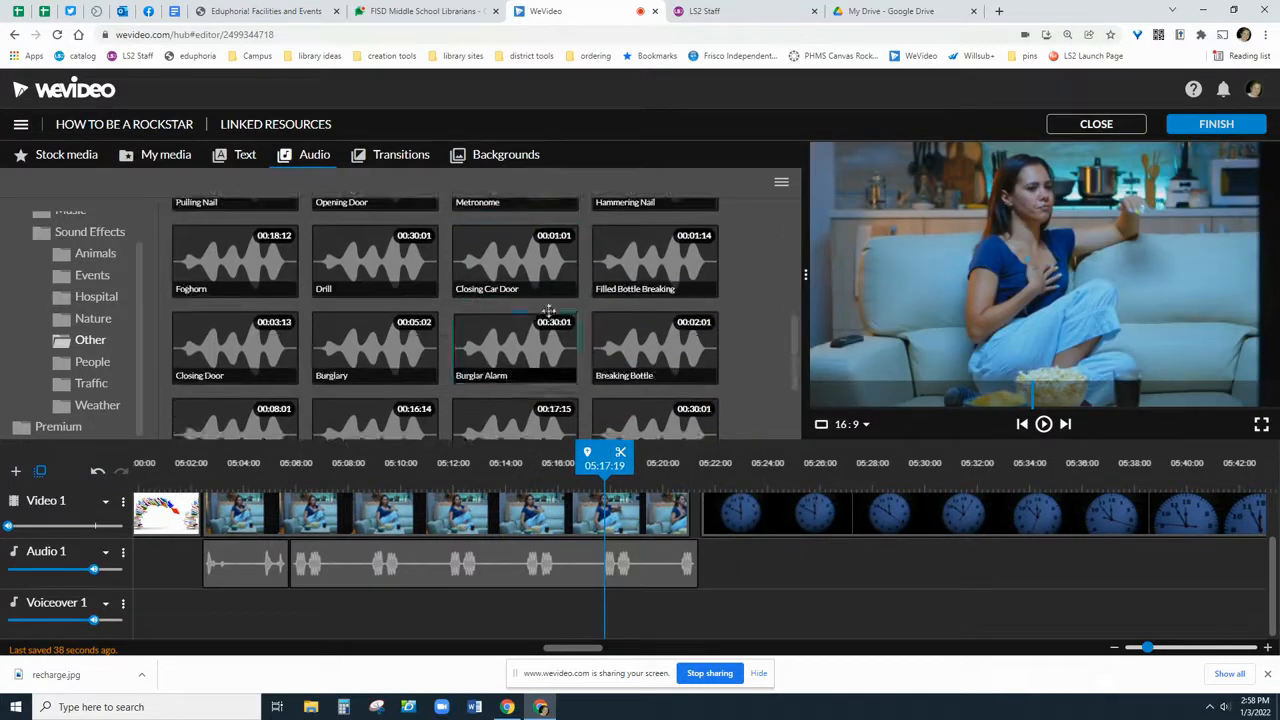
{"action": "scroll", "coordinate": [548, 311], "scroll_direction": "down", "scroll_amount": 2}
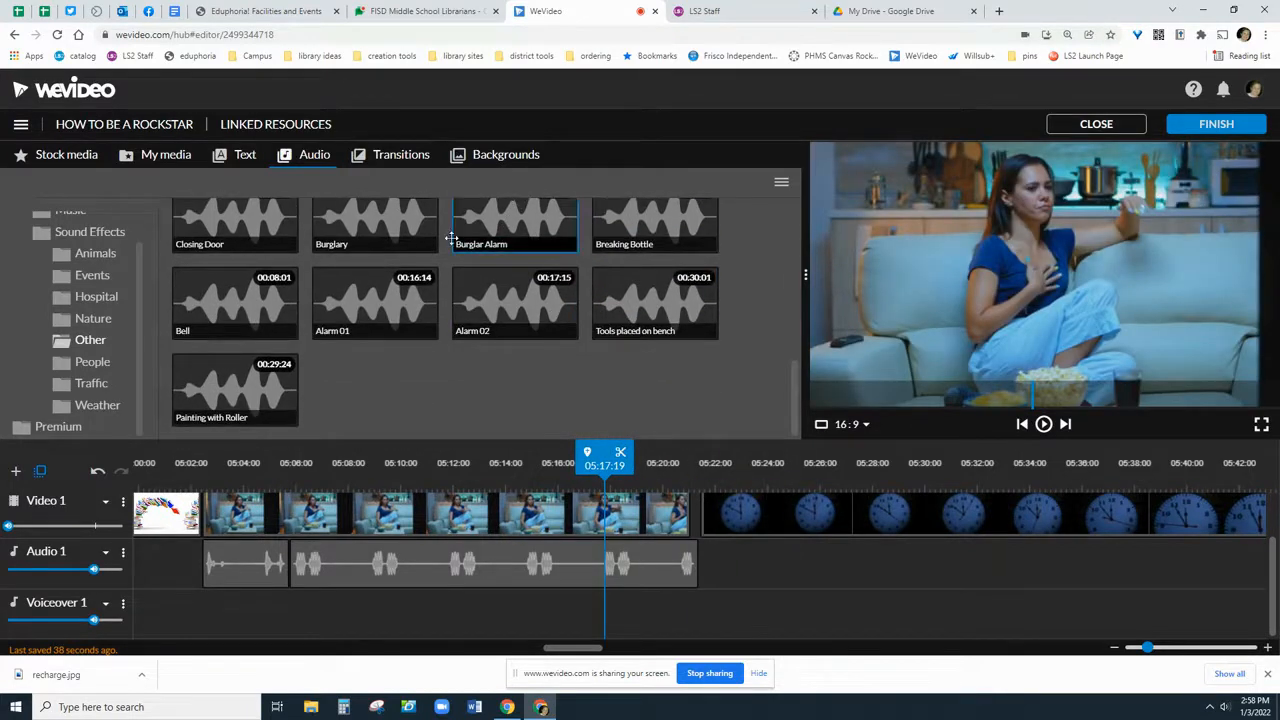
{"action": "left_click_drag", "start_coordinate": [366, 291], "coordinate": [724, 566]}
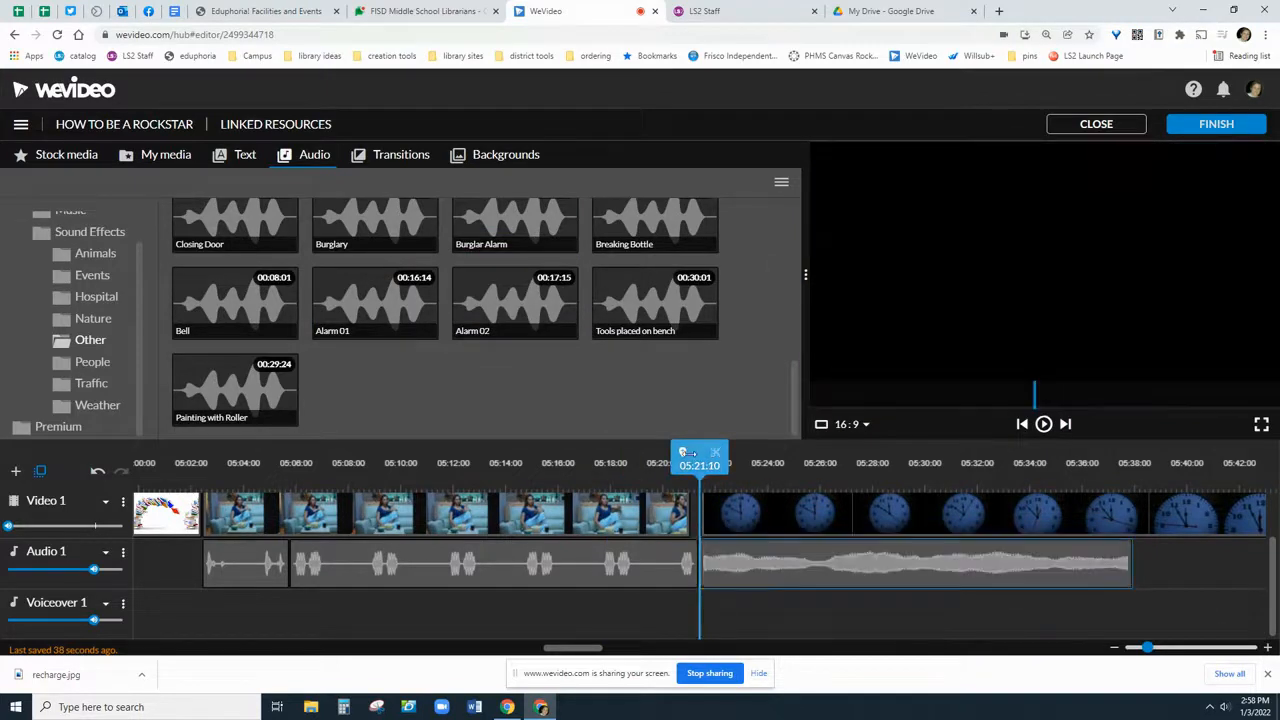
Step: Preview the change from the ringer to the alarm sound, playing from 05:19:13 into the clock clip
{"action": "left_click_drag", "start_coordinate": [686, 453], "coordinate": [652, 453]}
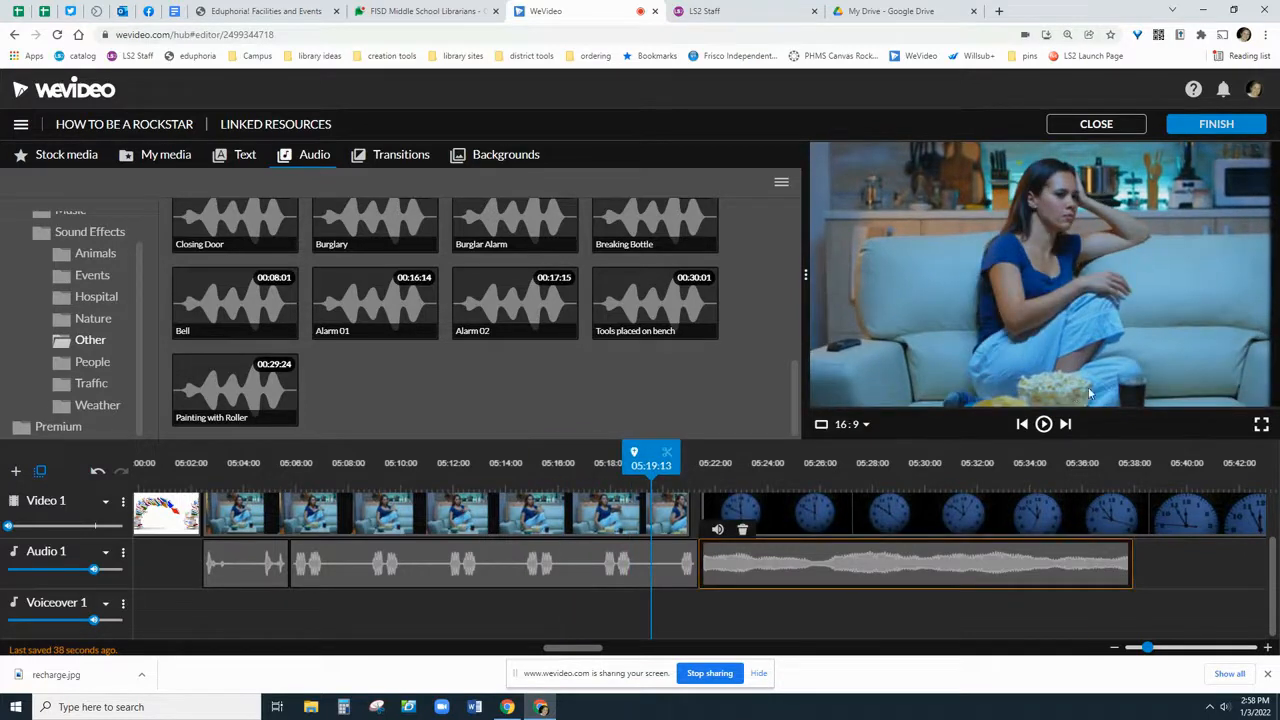
{"action": "left_click", "coordinate": [1043, 424]}
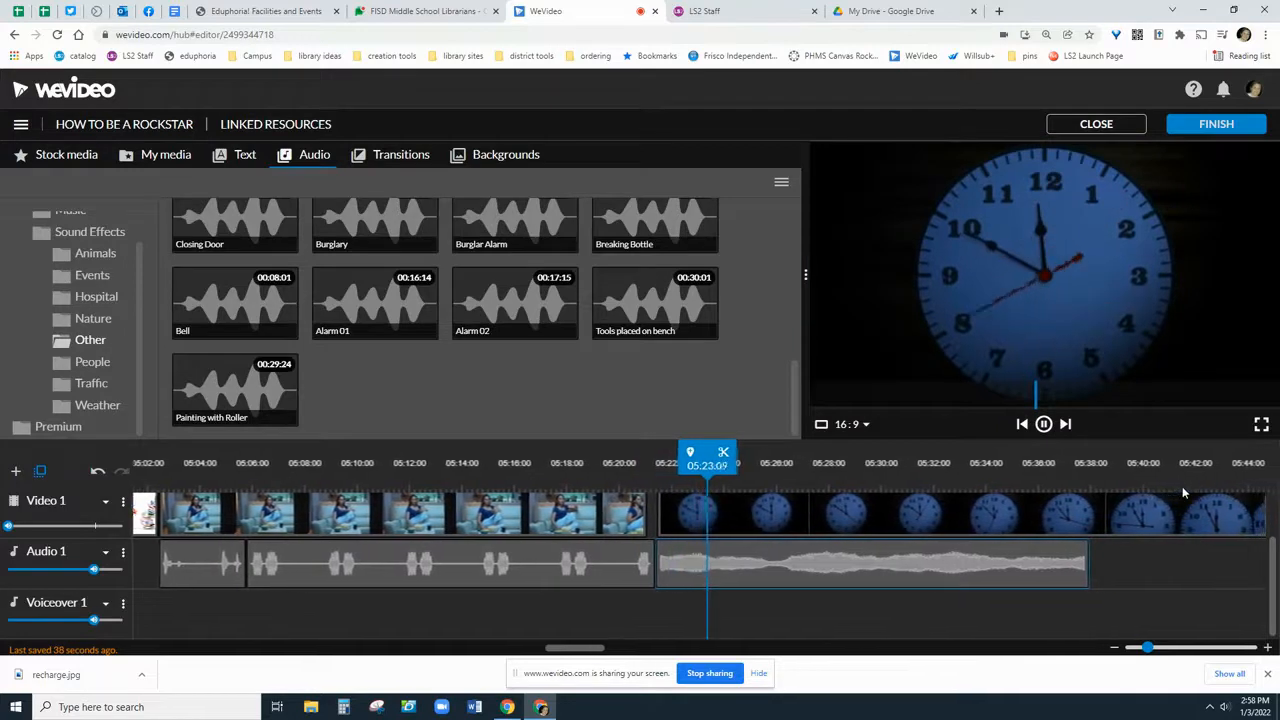
{"action": "left_click", "coordinate": [1043, 424]}
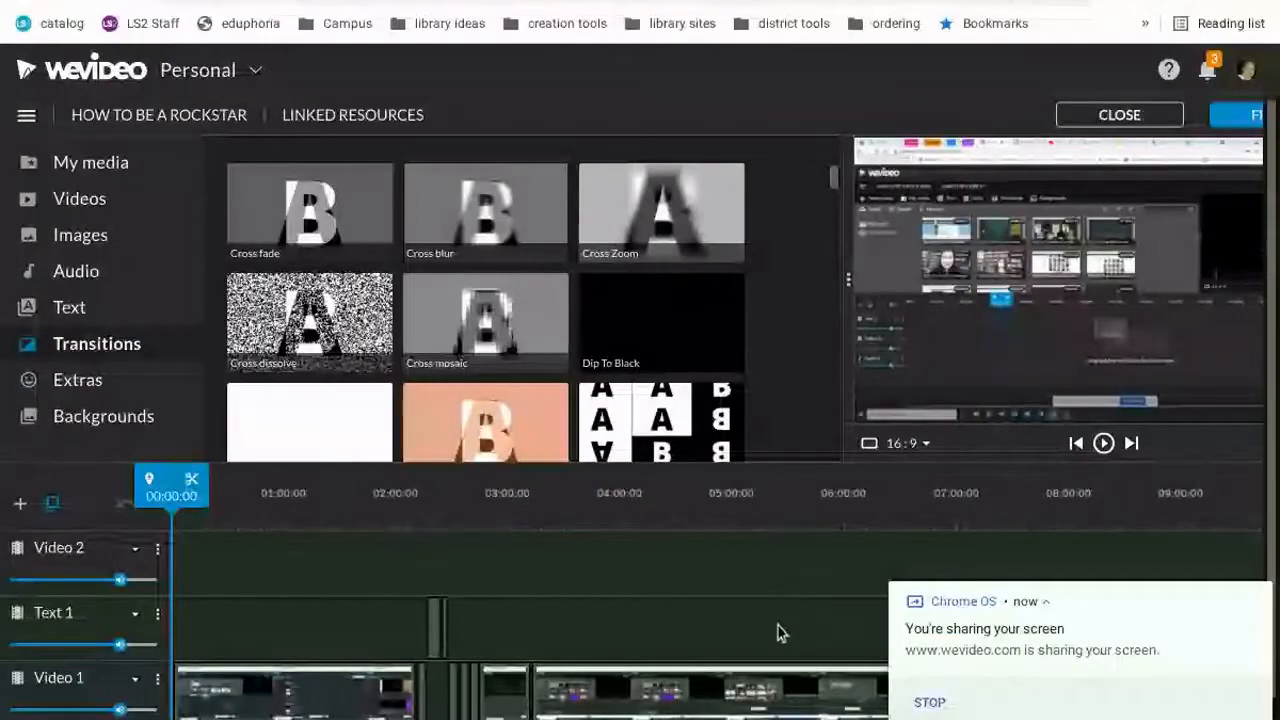
Step: Dismiss the screen-sharing notification and add the 3d-tile horizontal transition between the two screen clips at about 07:47 on Video 1
{"action": "left_click", "coordinate": [1257, 597]}
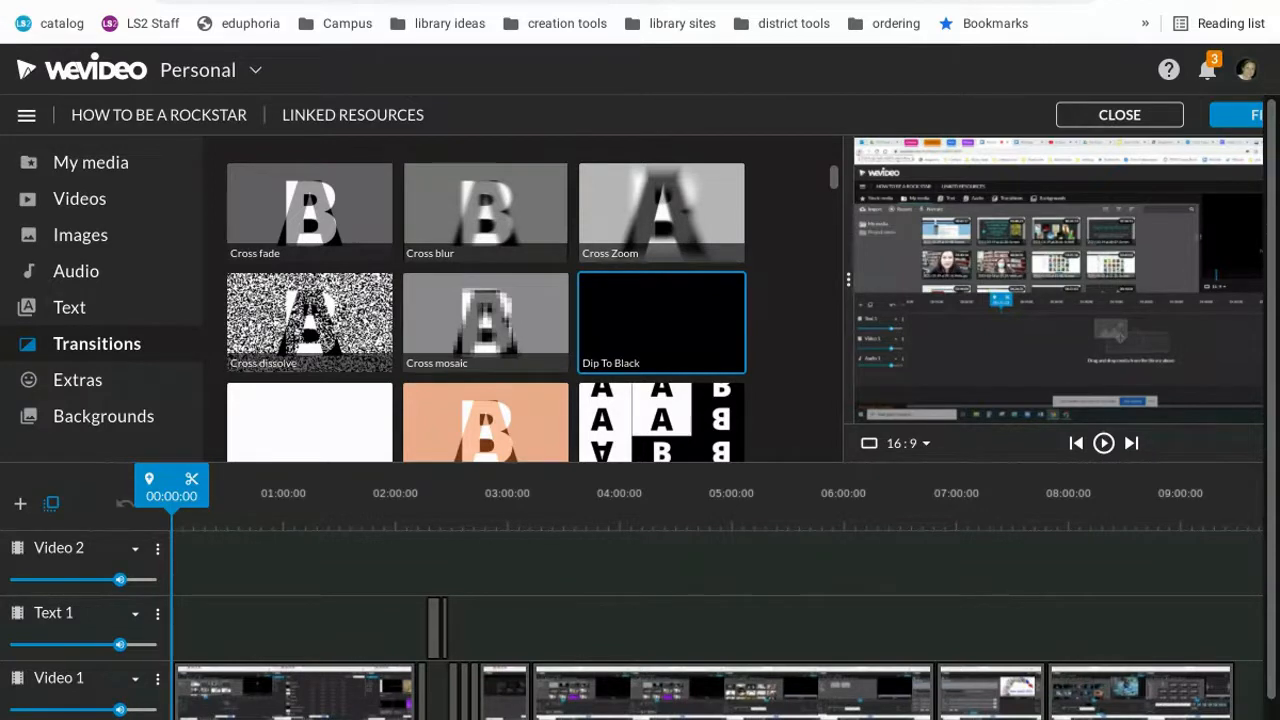
{"action": "scroll", "coordinate": [660, 300], "scroll_direction": "down", "scroll_amount": 5}
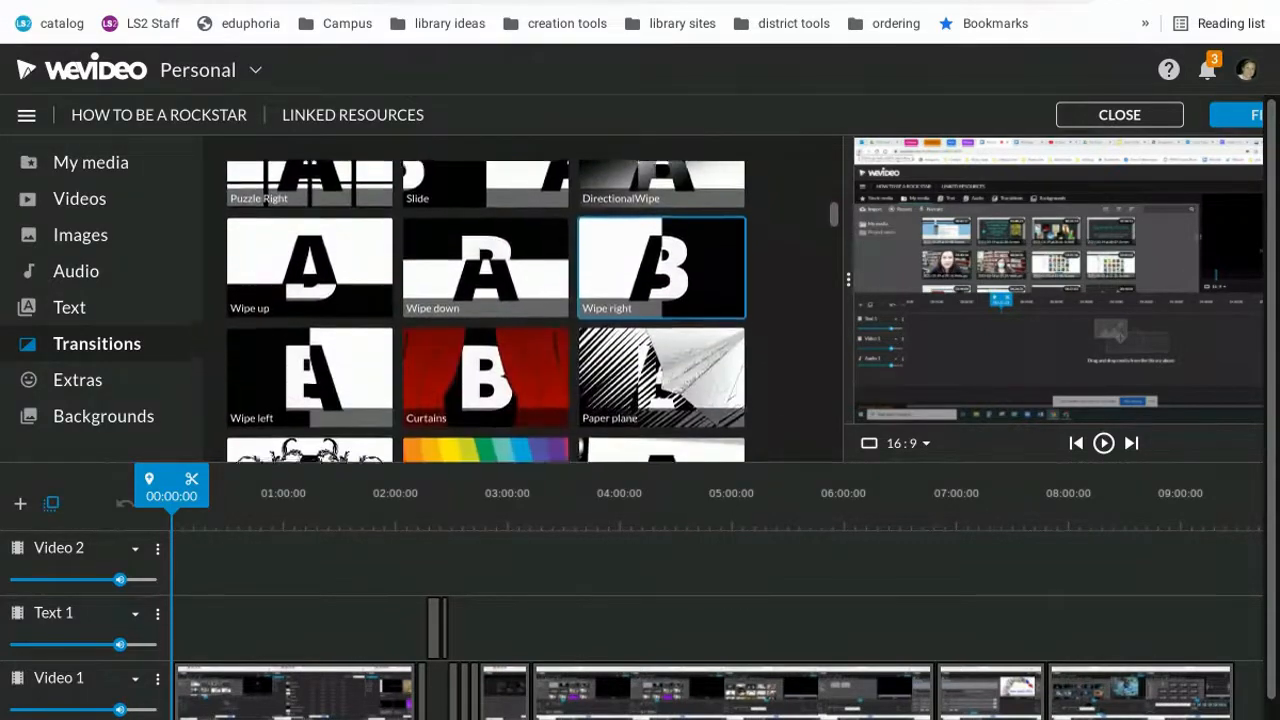
{"action": "scroll", "coordinate": [660, 300], "scroll_direction": "down", "scroll_amount": 2}
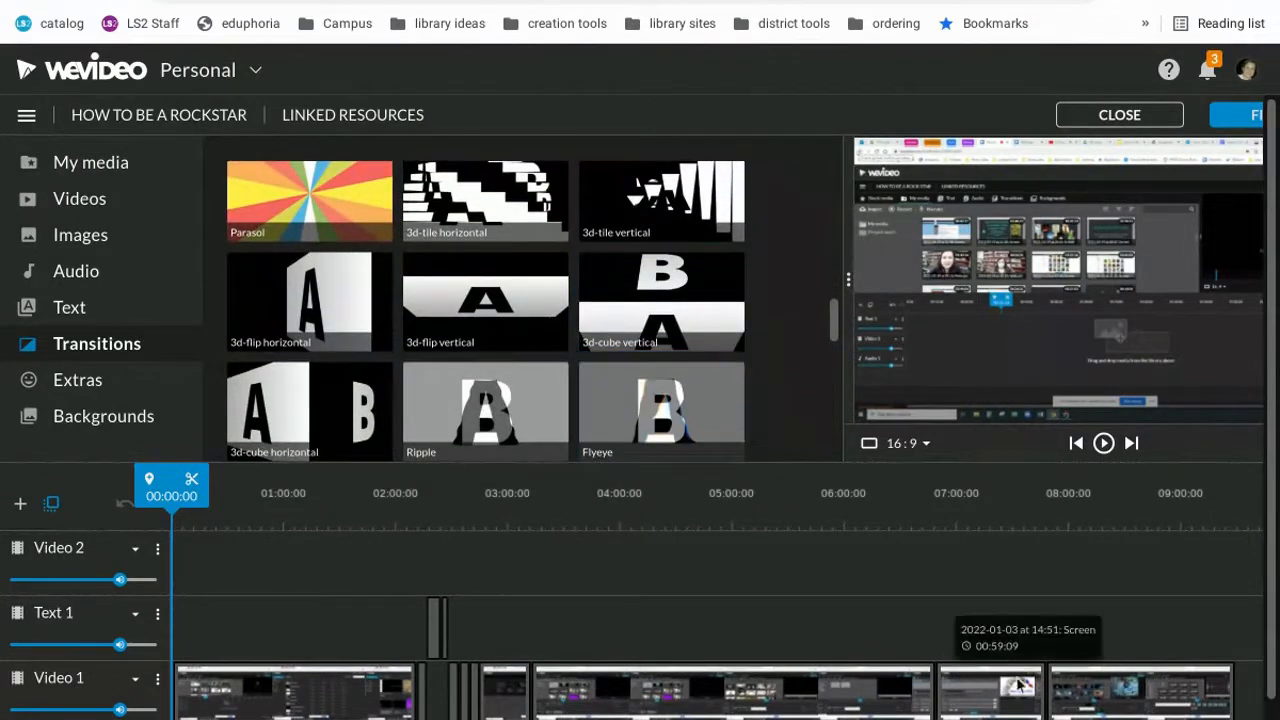
{"action": "left_click", "coordinate": [476, 201]}
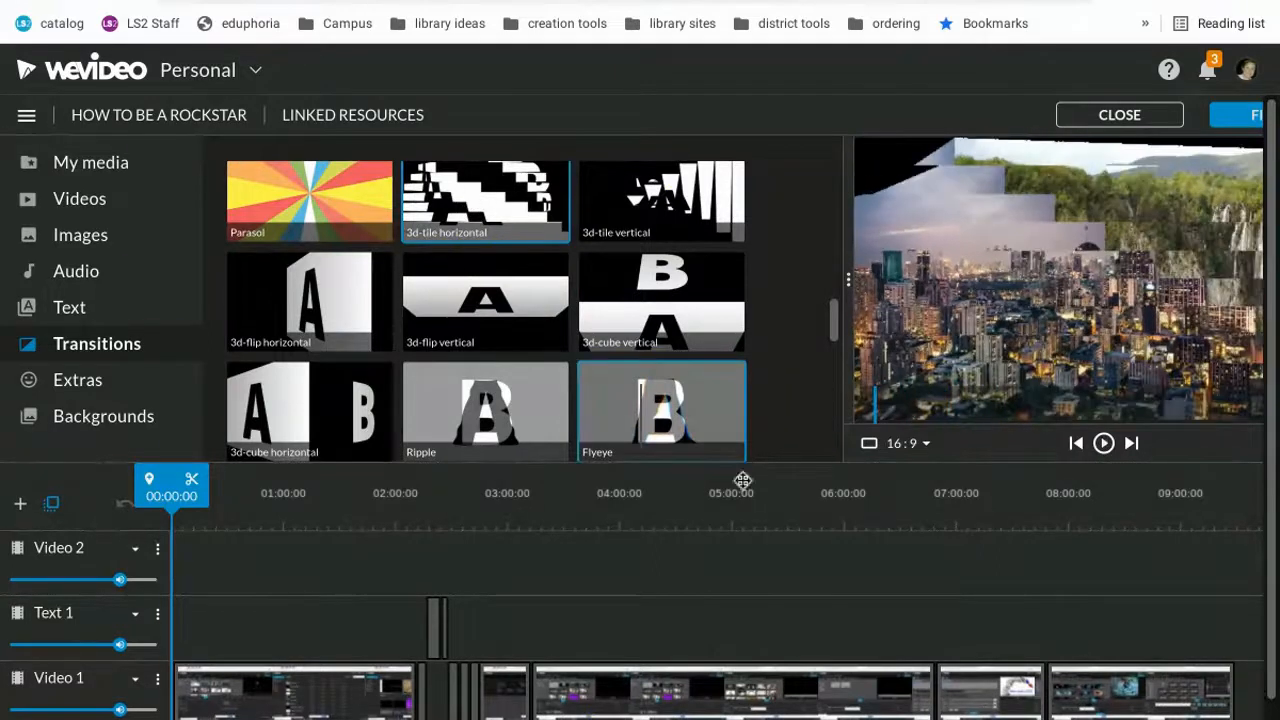
{"action": "left_click_drag", "start_coordinate": [871, 581], "coordinate": [1045, 672]}
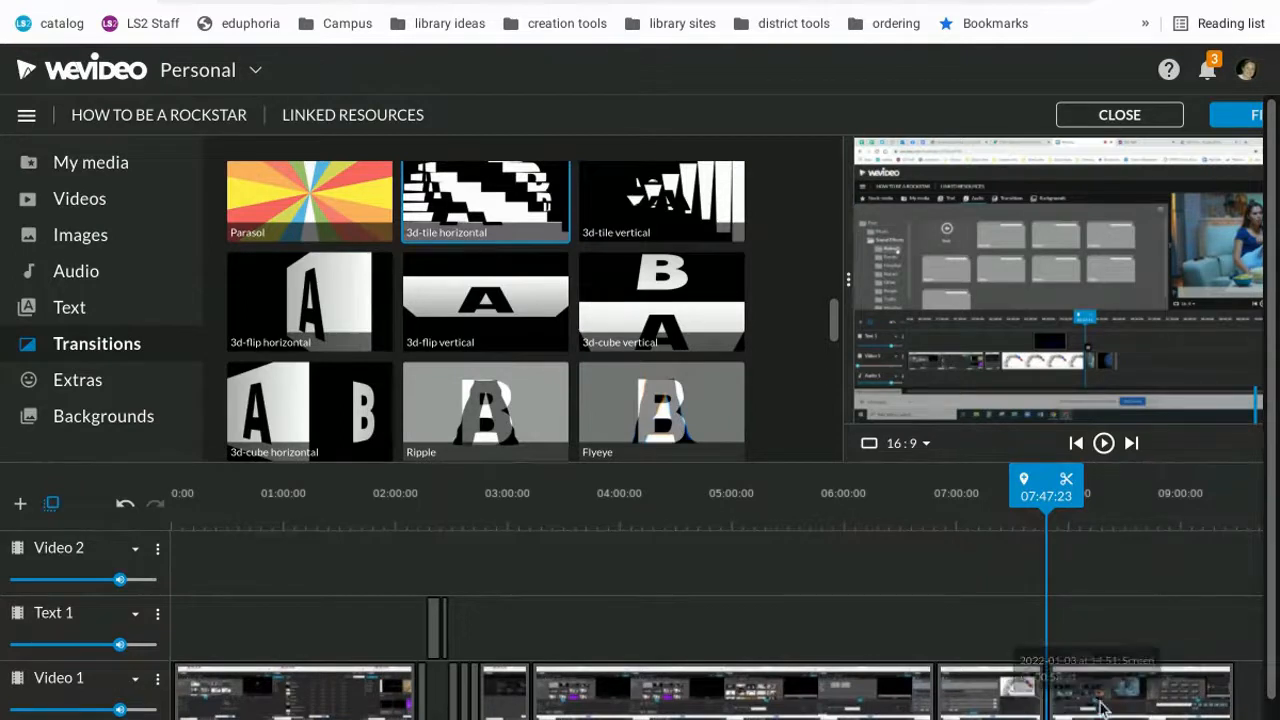
Step: Preview the second screen clip from 07:47:23 and move the playhead back to 07:18:22
{"action": "left_click", "coordinate": [1104, 446]}
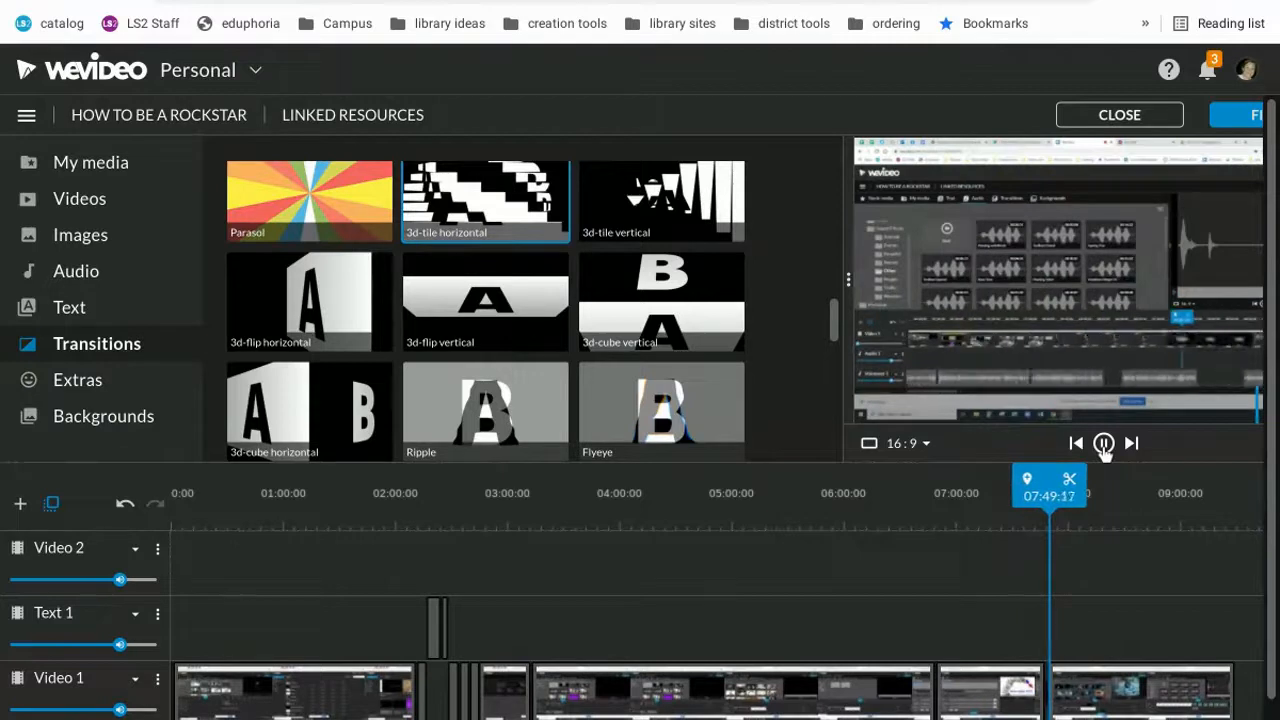
{"action": "left_click", "coordinate": [1104, 446]}
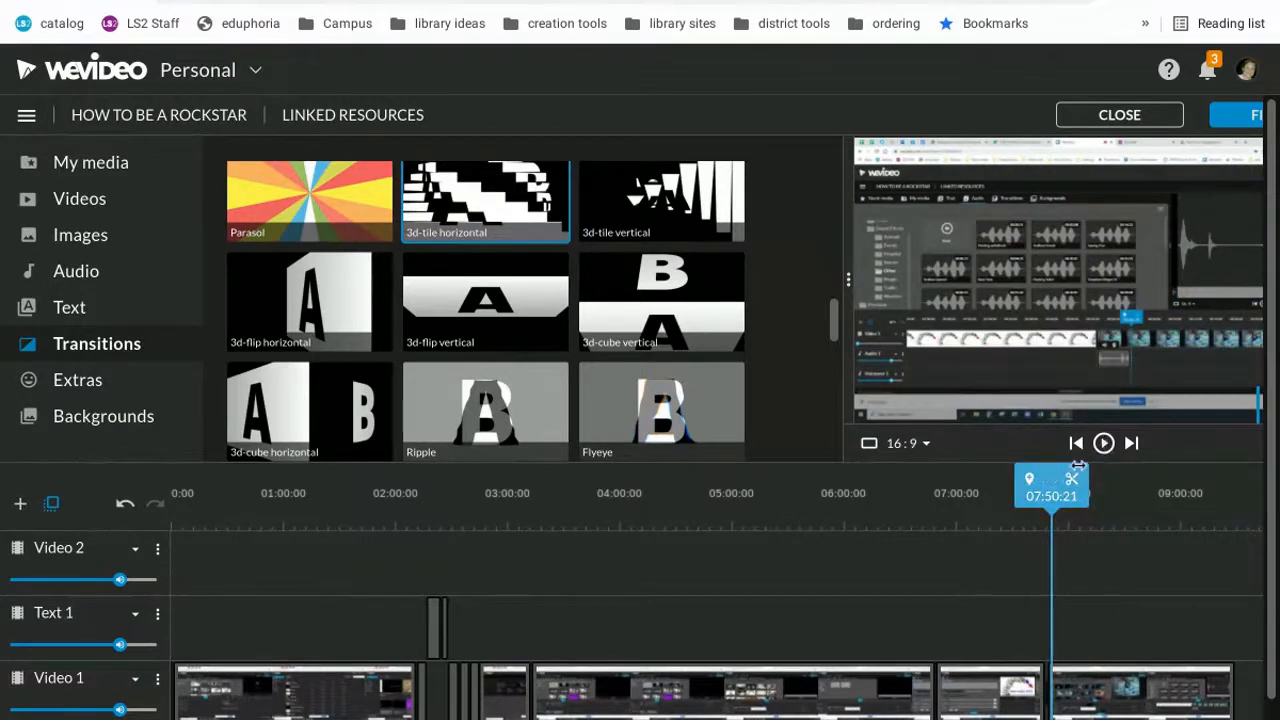
{"action": "left_click_drag", "start_coordinate": [1048, 479], "coordinate": [991, 484]}
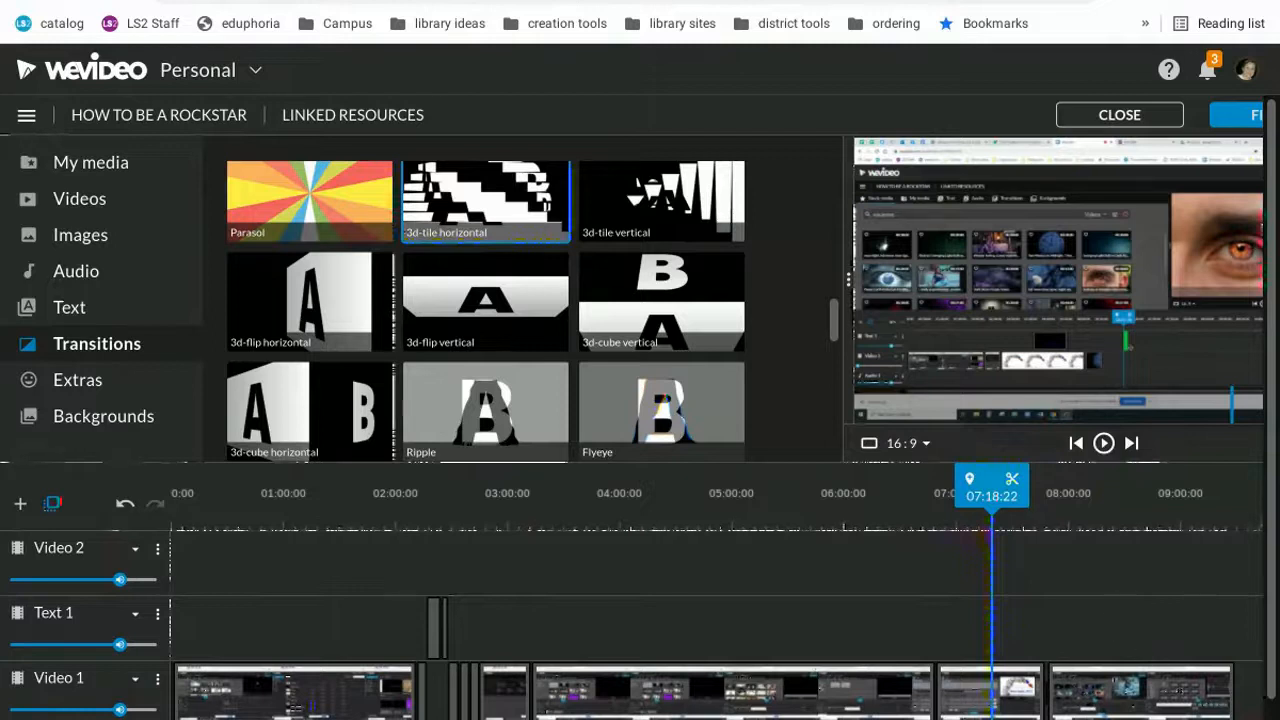
Step: Zoom in on the timeline and play across the Video 1 clip cut, starting from 06:48:06
{"action": "scroll", "coordinate": [1109, 634], "scroll_direction": "down", "scroll_amount": 3}
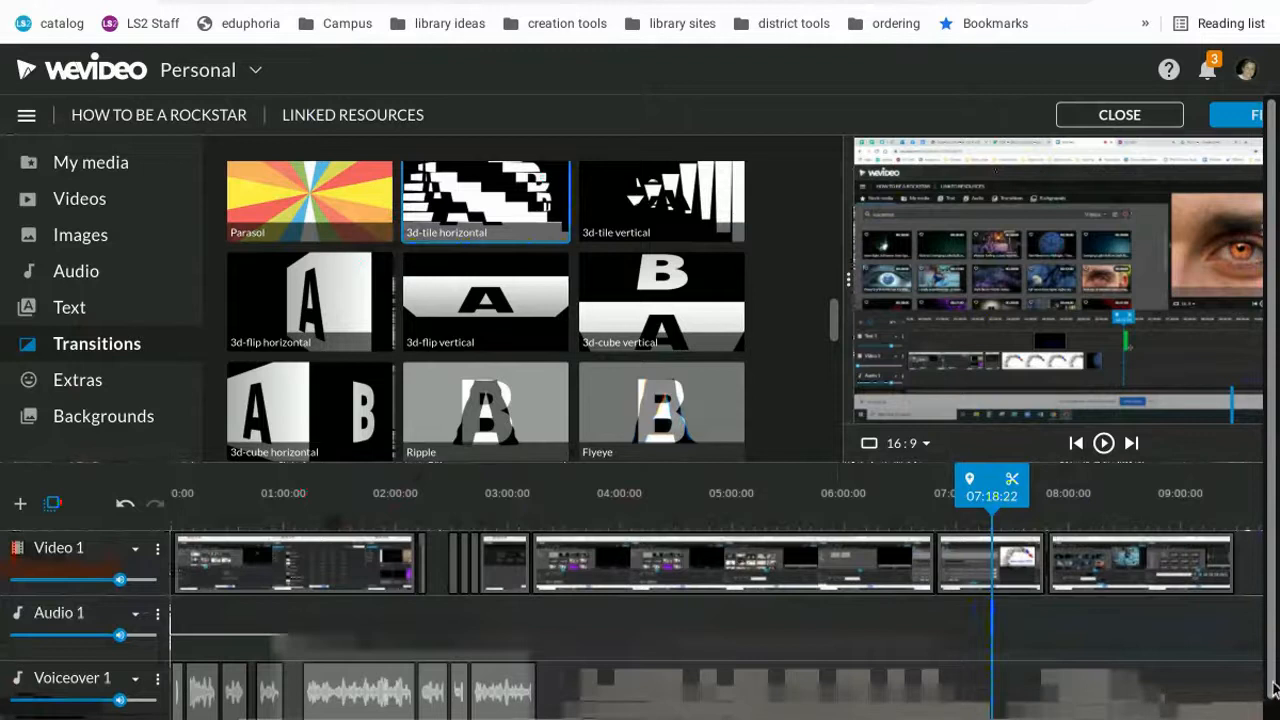
{"action": "scroll", "coordinate": [1190, 712], "scroll_direction": "down", "scroll_amount": 1}
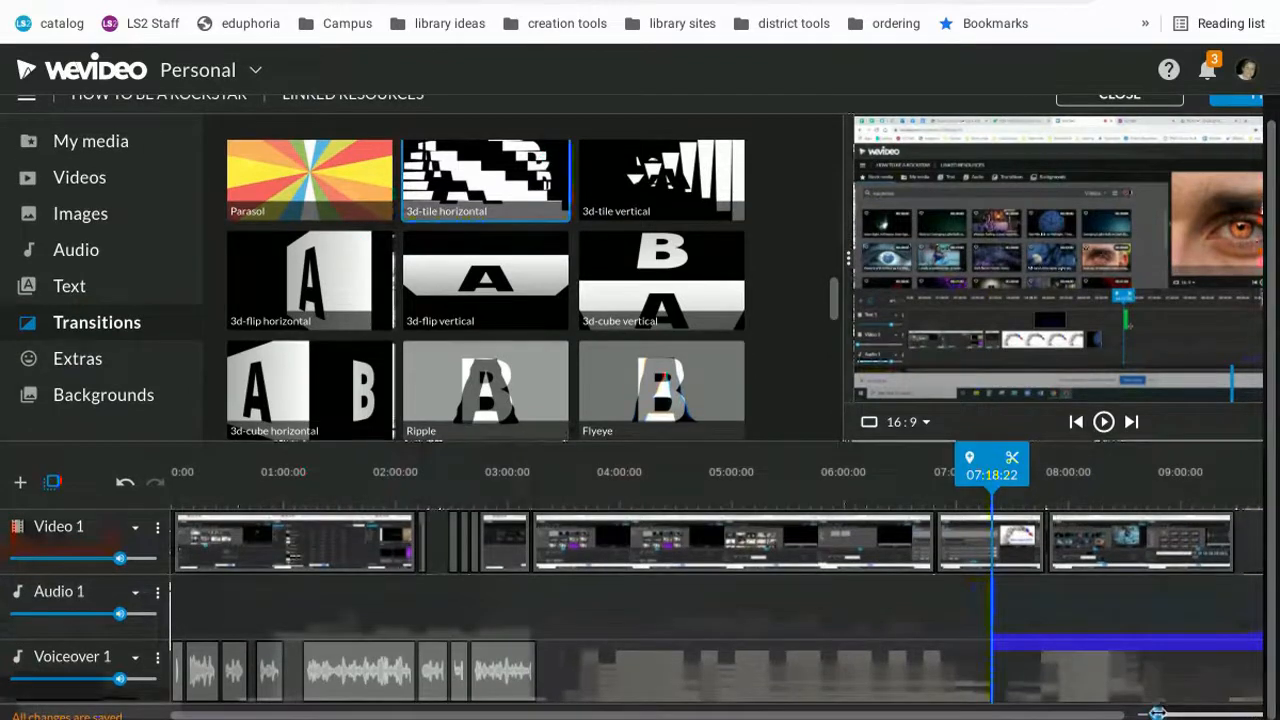
{"action": "left_click_drag", "start_coordinate": [1157, 714], "coordinate": [1193, 711]}
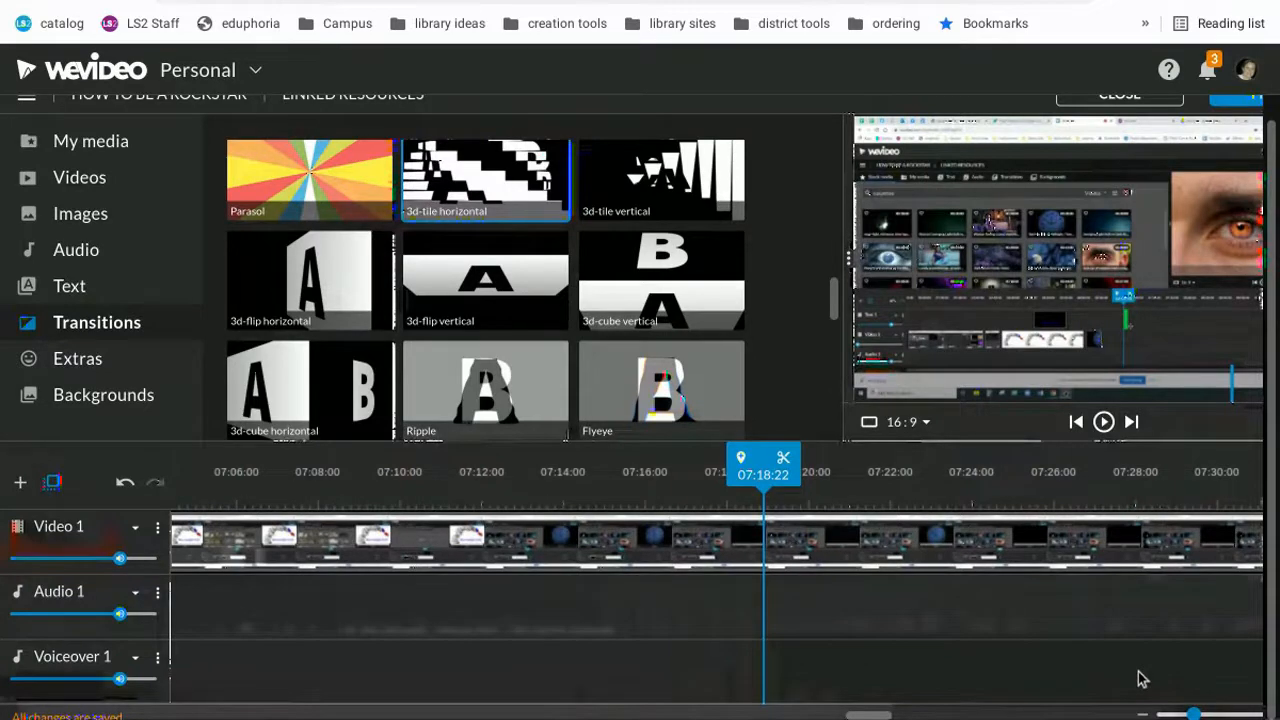
{"action": "left_click_drag", "start_coordinate": [870, 716], "coordinate": [818, 703]}
{"action": "left_click", "coordinate": [859, 548]}
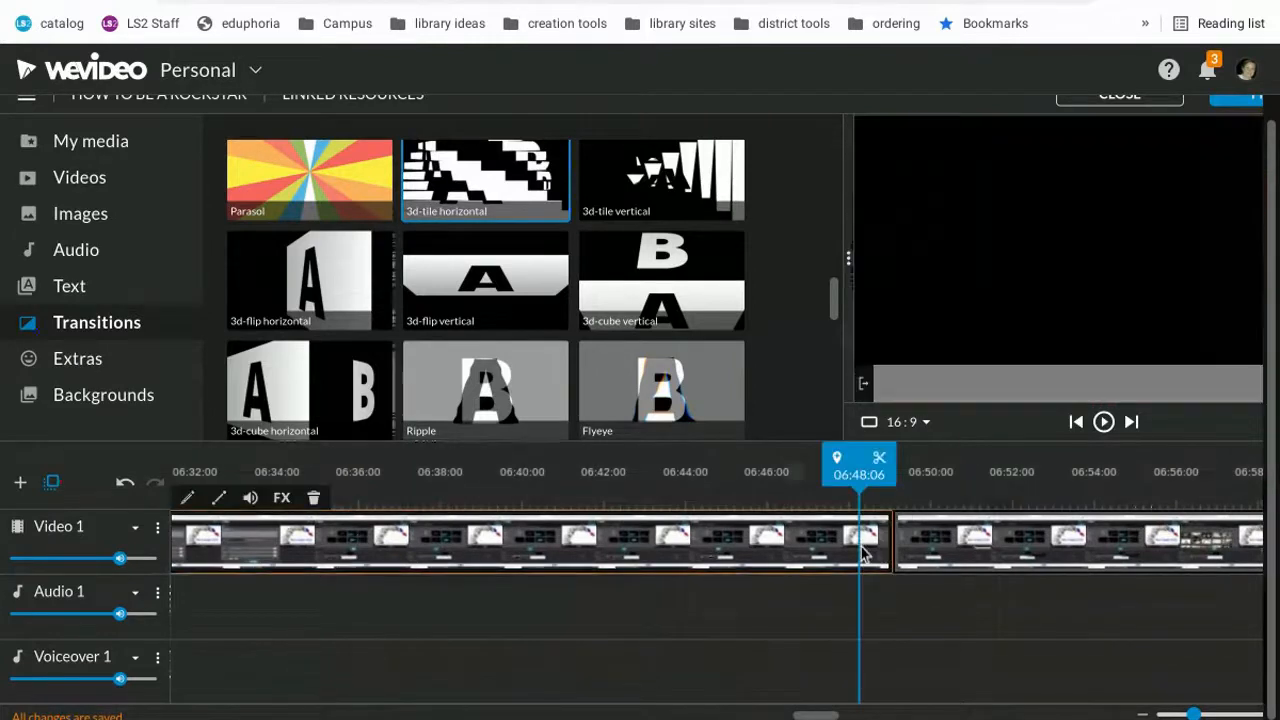
{"action": "left_click", "coordinate": [1104, 421]}
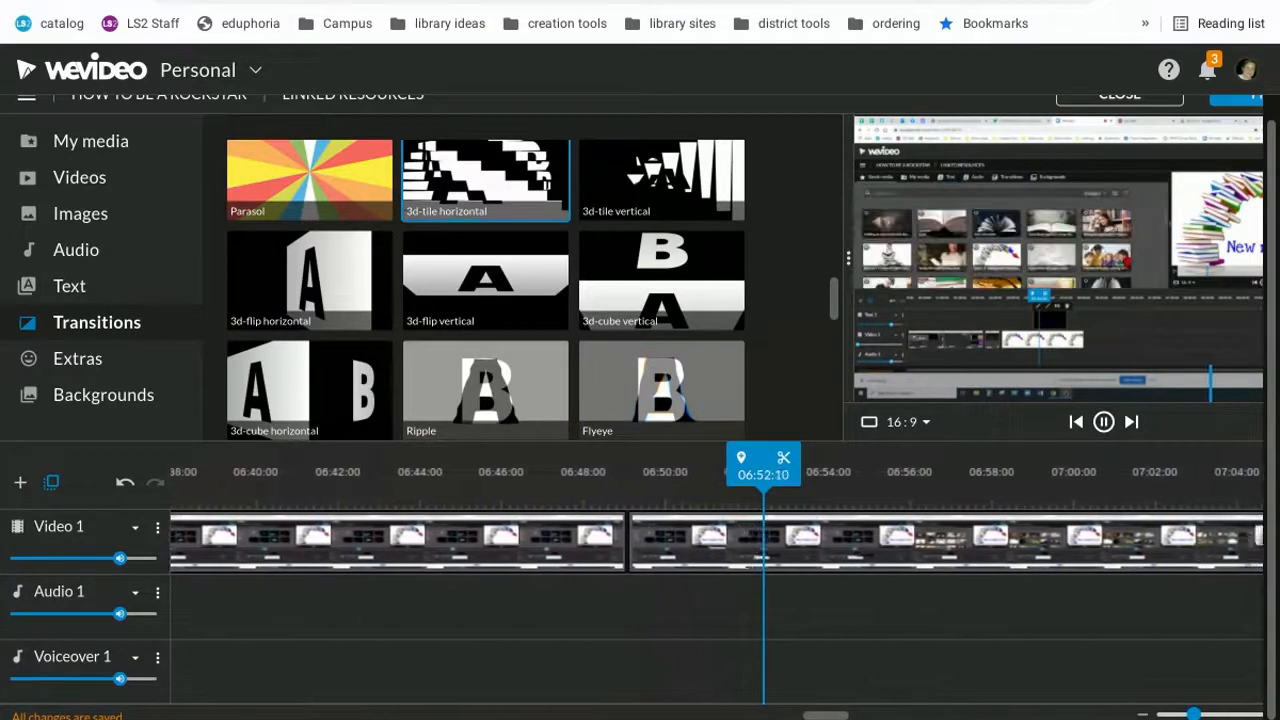
{"action": "left_click", "coordinate": [1105, 422]}
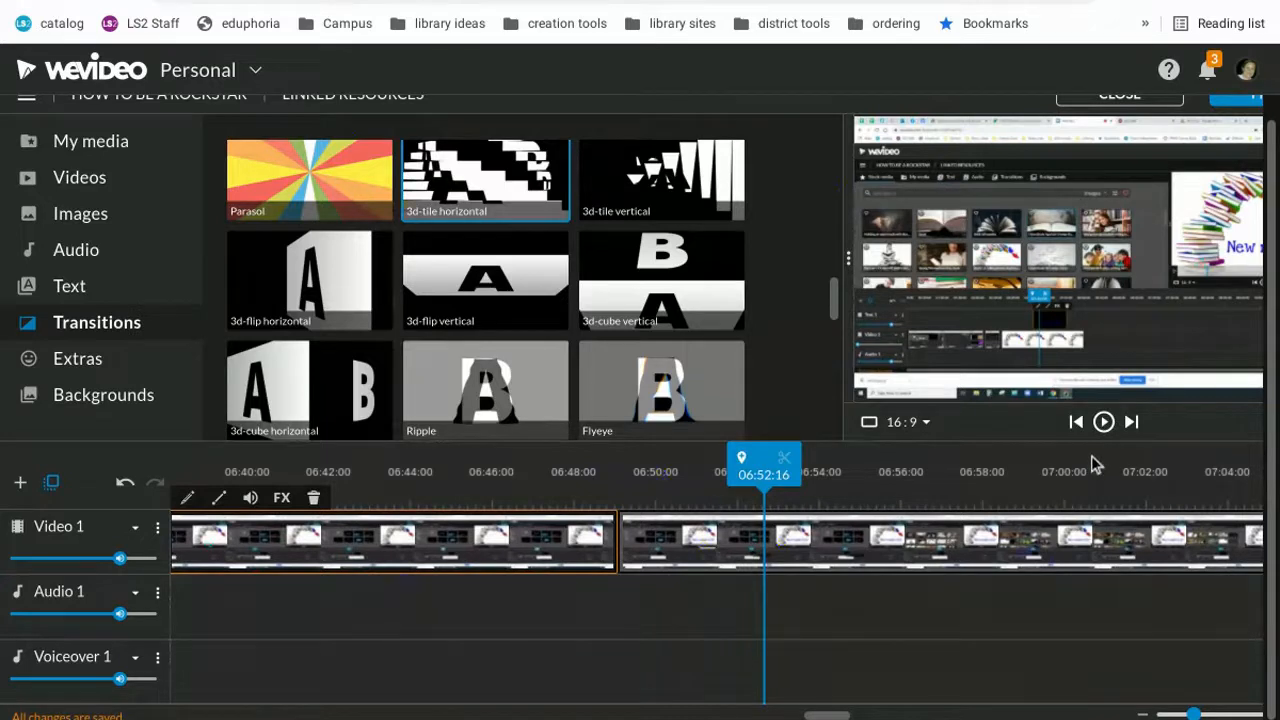
Step: Preview the 3d-tile horizontal transition between the two screen clips, starting from 07:47:05
{"action": "left_click_drag", "start_coordinate": [849, 716], "coordinate": [931, 717]}
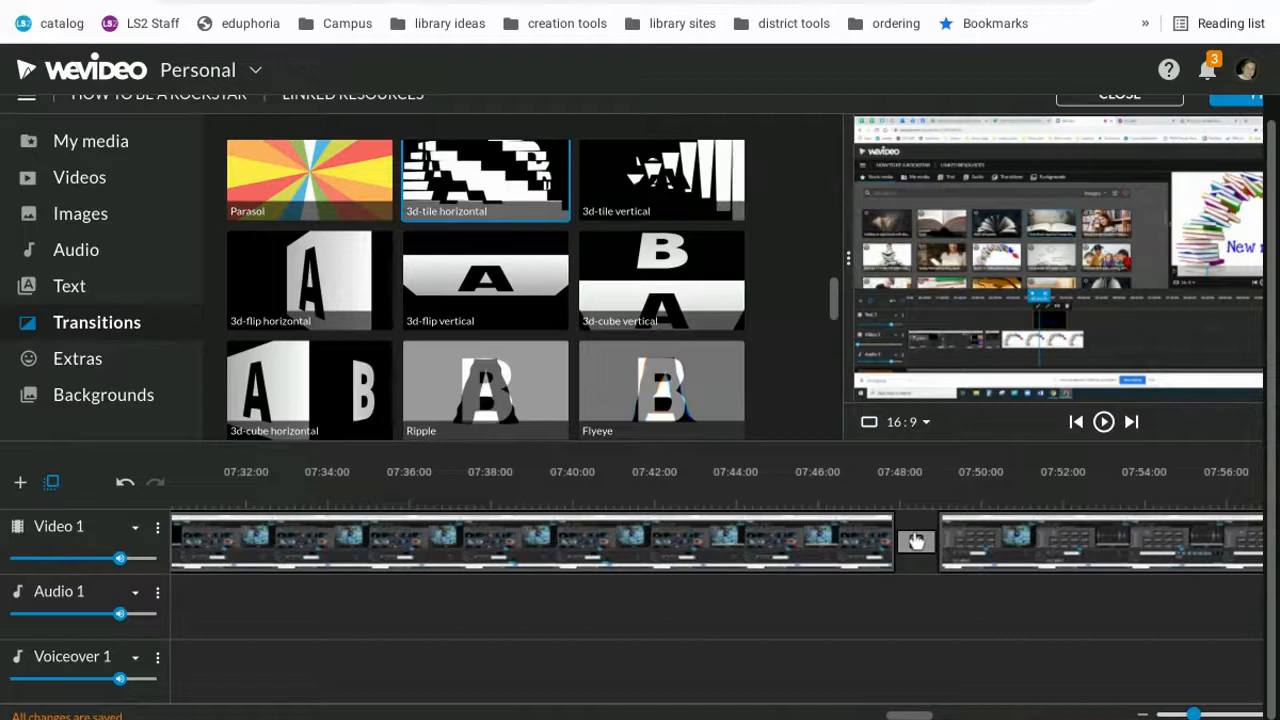
{"action": "left_click", "coordinate": [868, 546]}
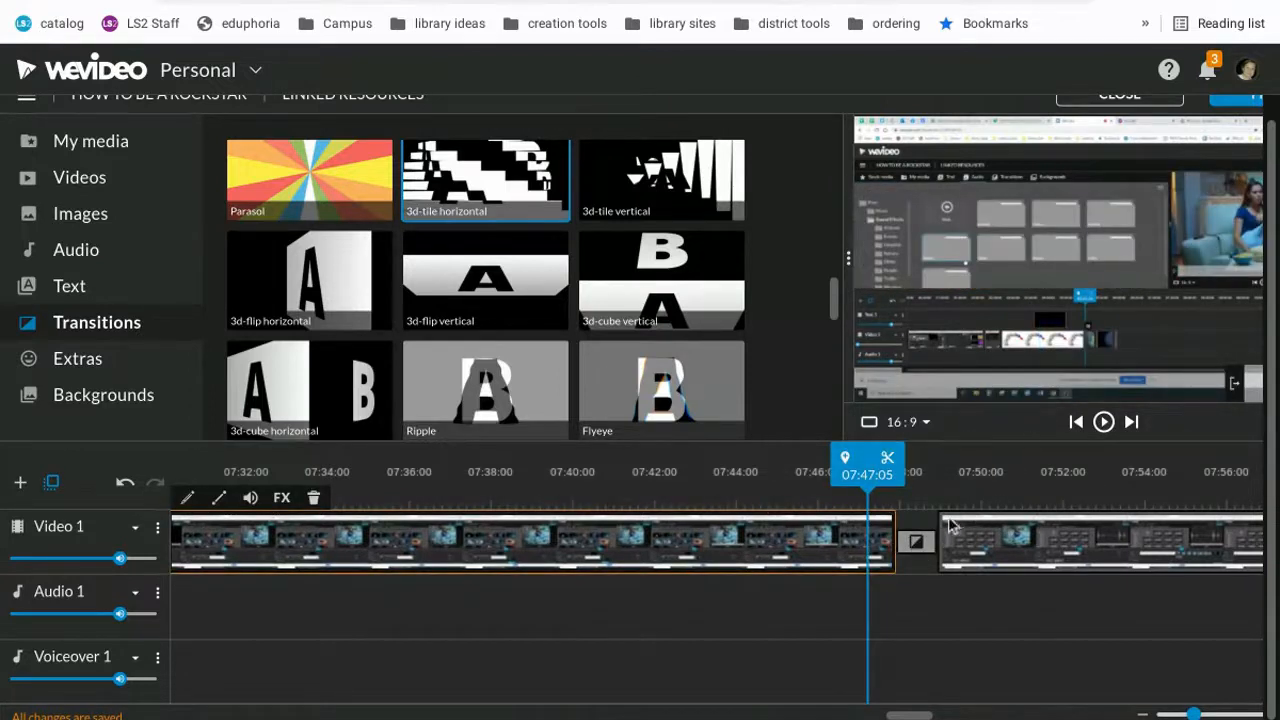
{"action": "left_click", "coordinate": [1104, 422]}
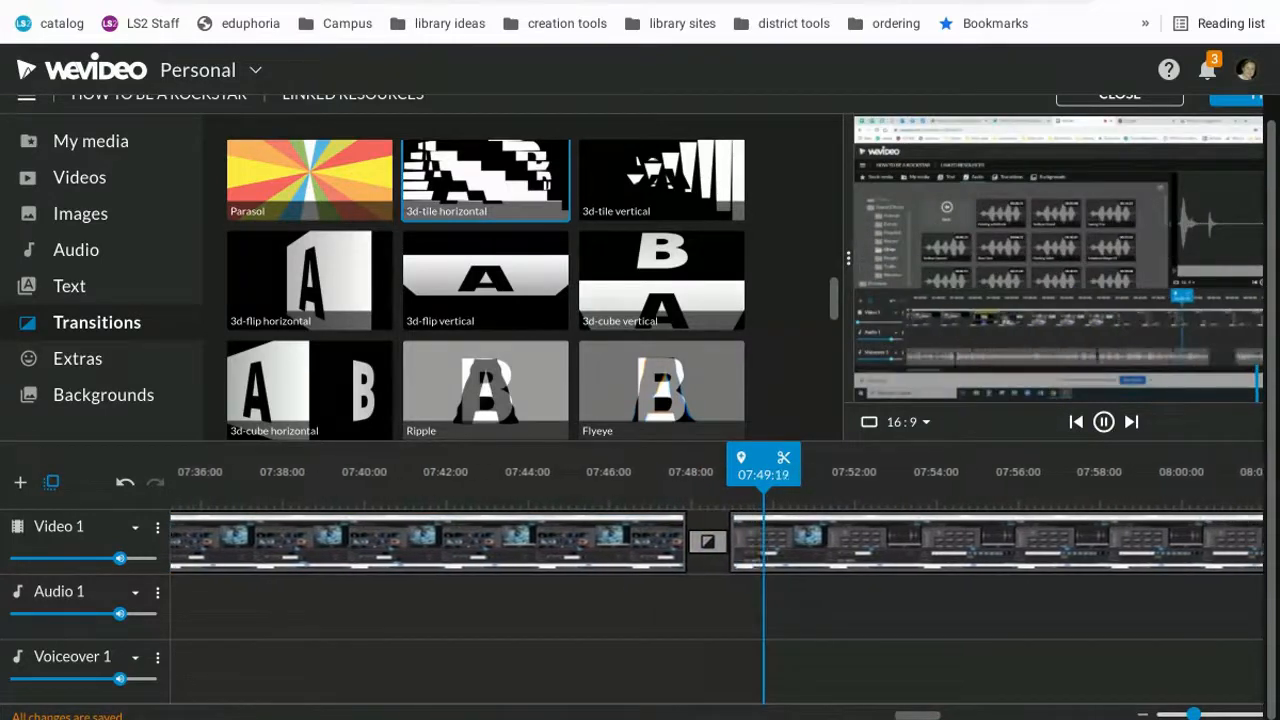
{"action": "left_click", "coordinate": [1104, 422]}
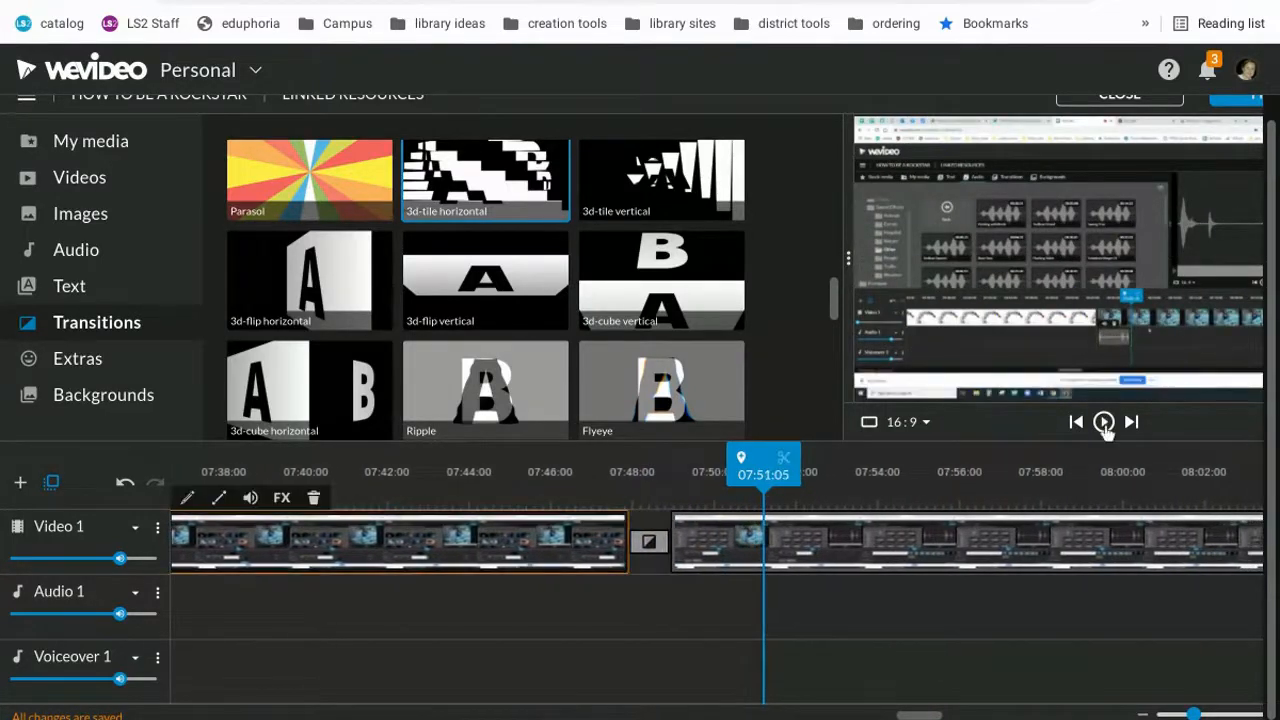
Step: Split the Video 1 clip at 07:51:05 and delete the 3d-tile horizontal transition just before the shortened clip
{"action": "left_click", "coordinate": [663, 538]}
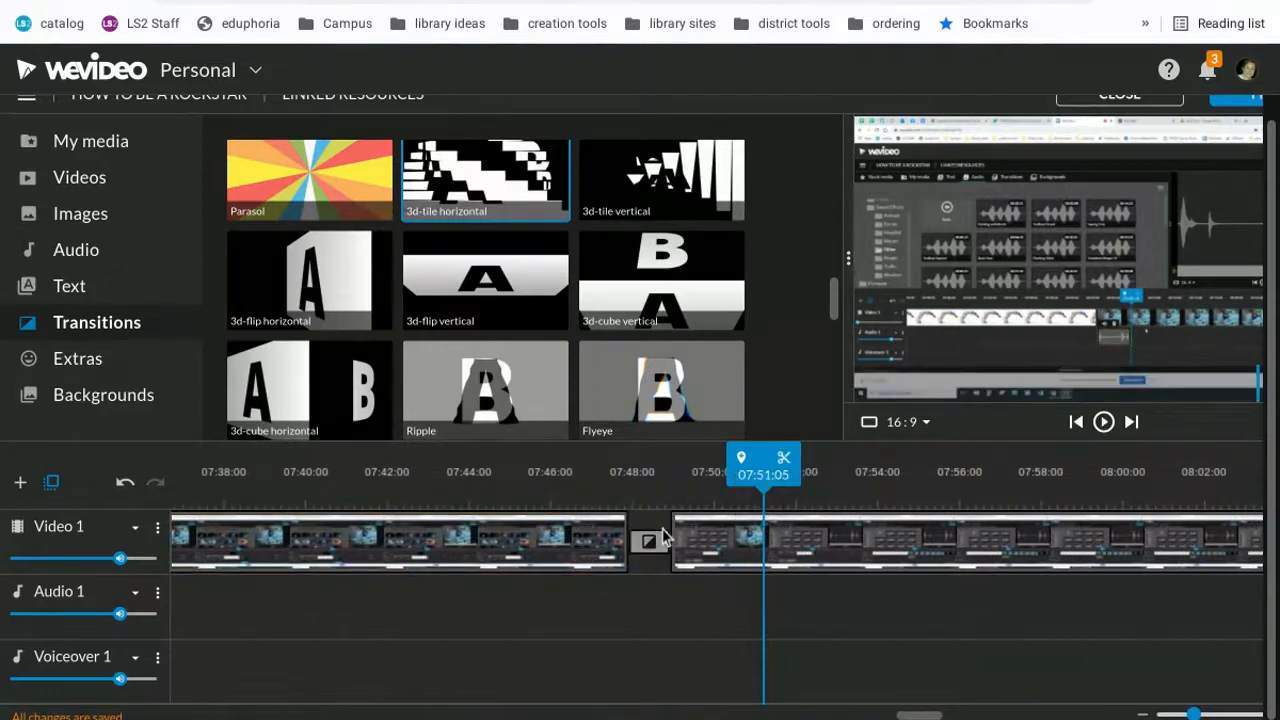
{"action": "left_click", "coordinate": [785, 458]}
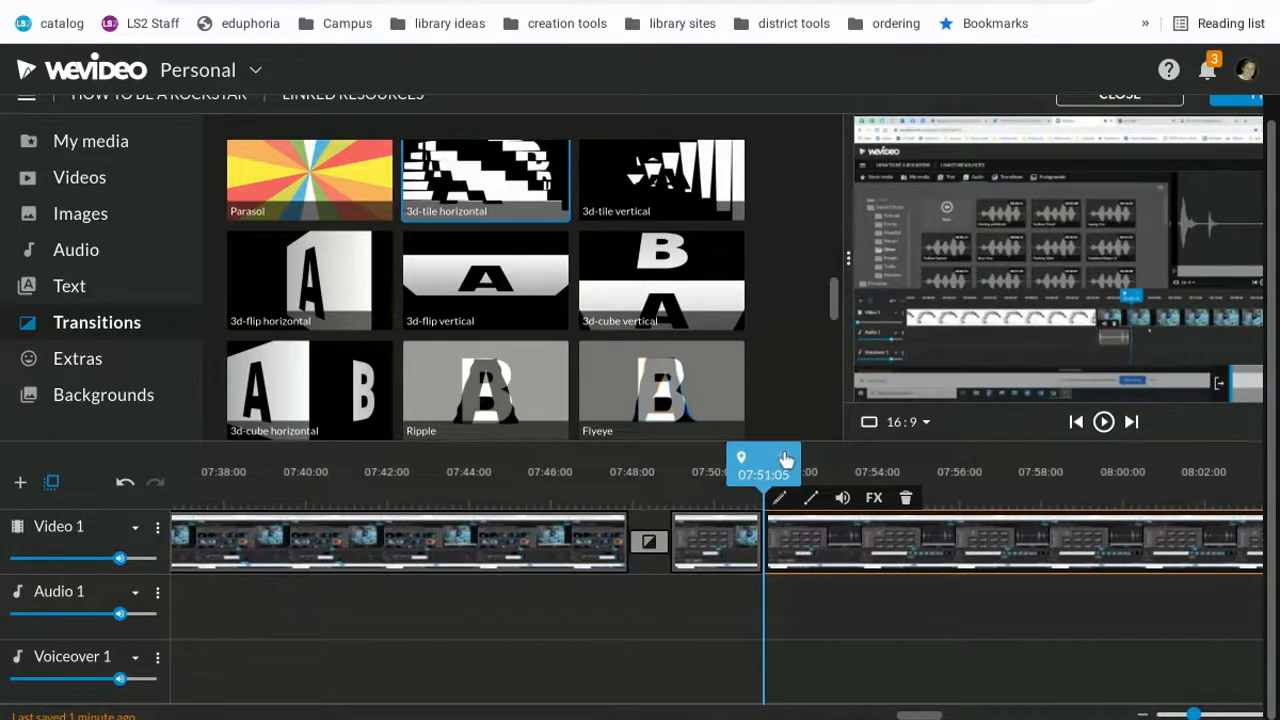
{"action": "left_click", "coordinate": [645, 545]}
{"action": "left_click_drag", "start_coordinate": [640, 550], "coordinate": [780, 408]}
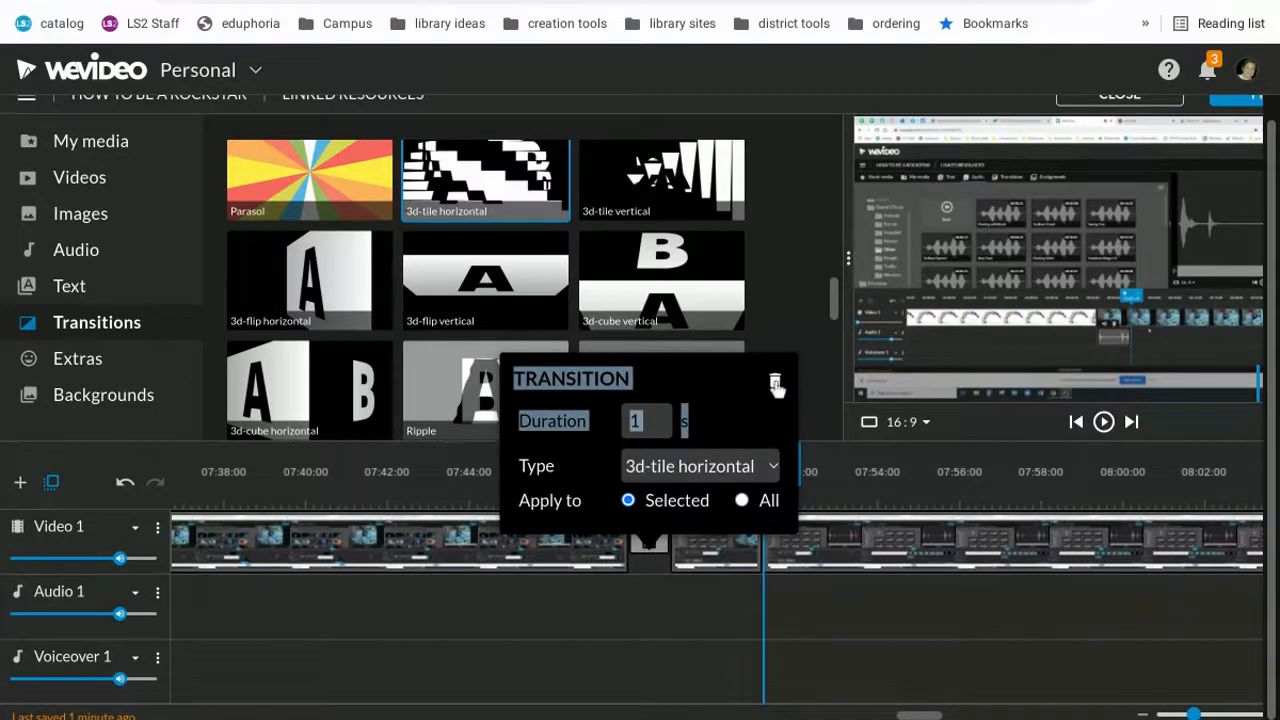
{"action": "left_click", "coordinate": [776, 384]}
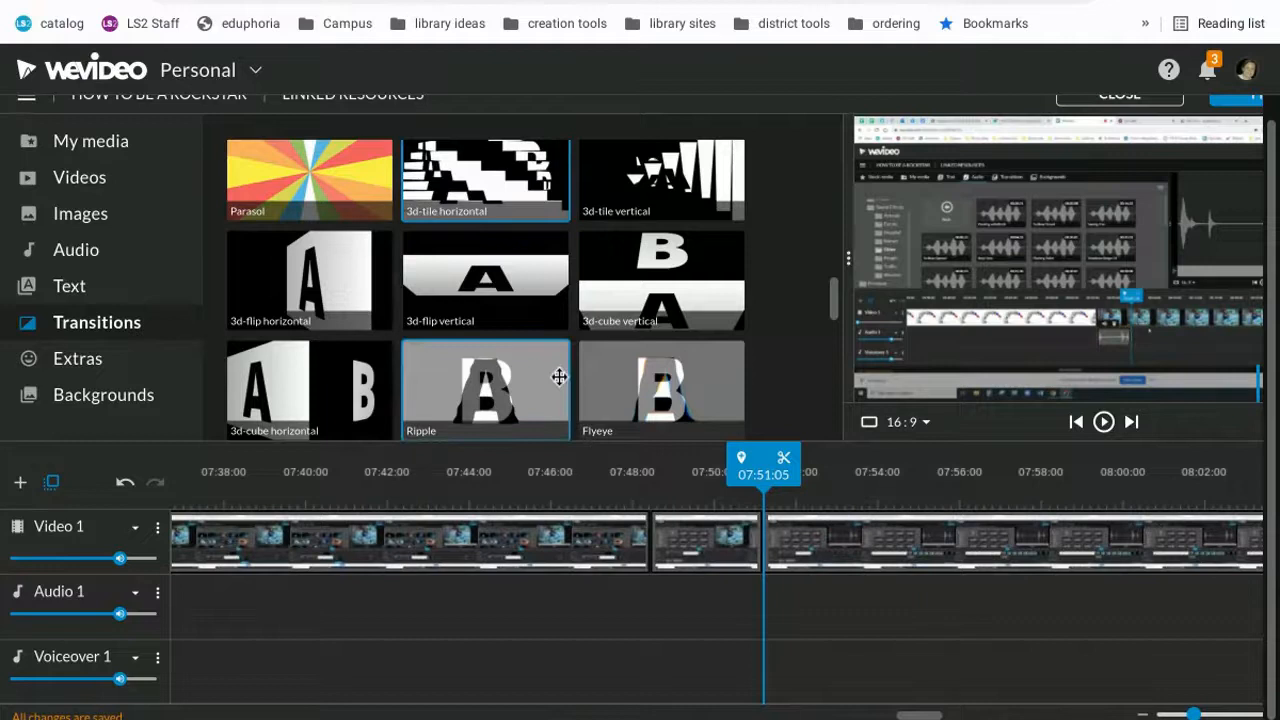
{"action": "scroll", "coordinate": [559, 376], "scroll_direction": "up", "scroll_amount": 5}
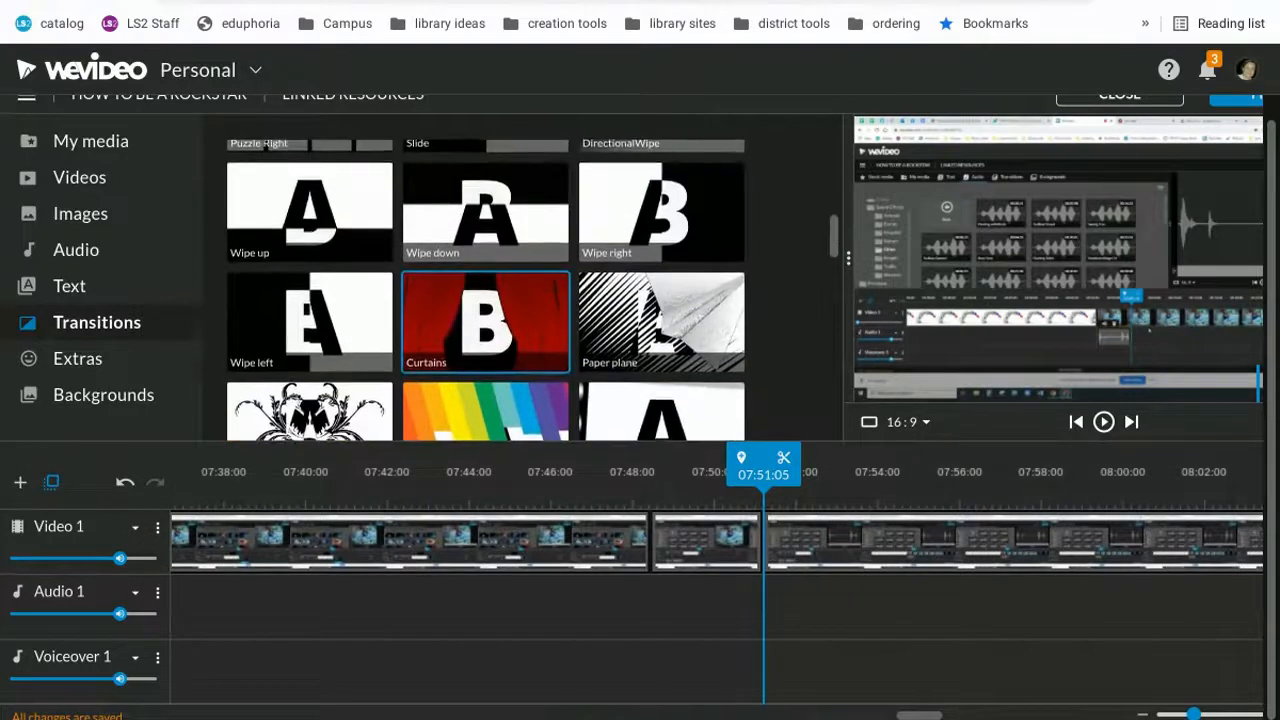
{"action": "scroll", "coordinate": [485, 320], "scroll_direction": "down", "scroll_amount": 4}
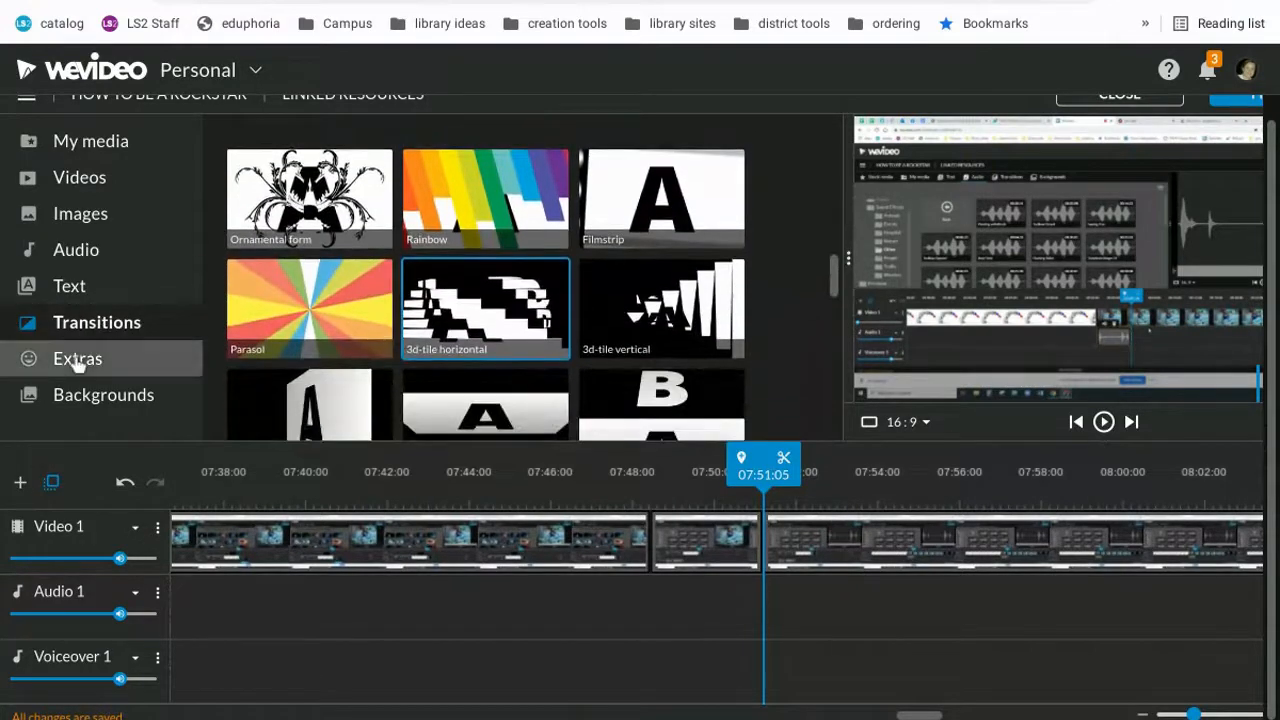
Step: Add the blue text callout with the arrow from the extras to Video 2 at 07:51:19
{"action": "left_click", "coordinate": [78, 362]}
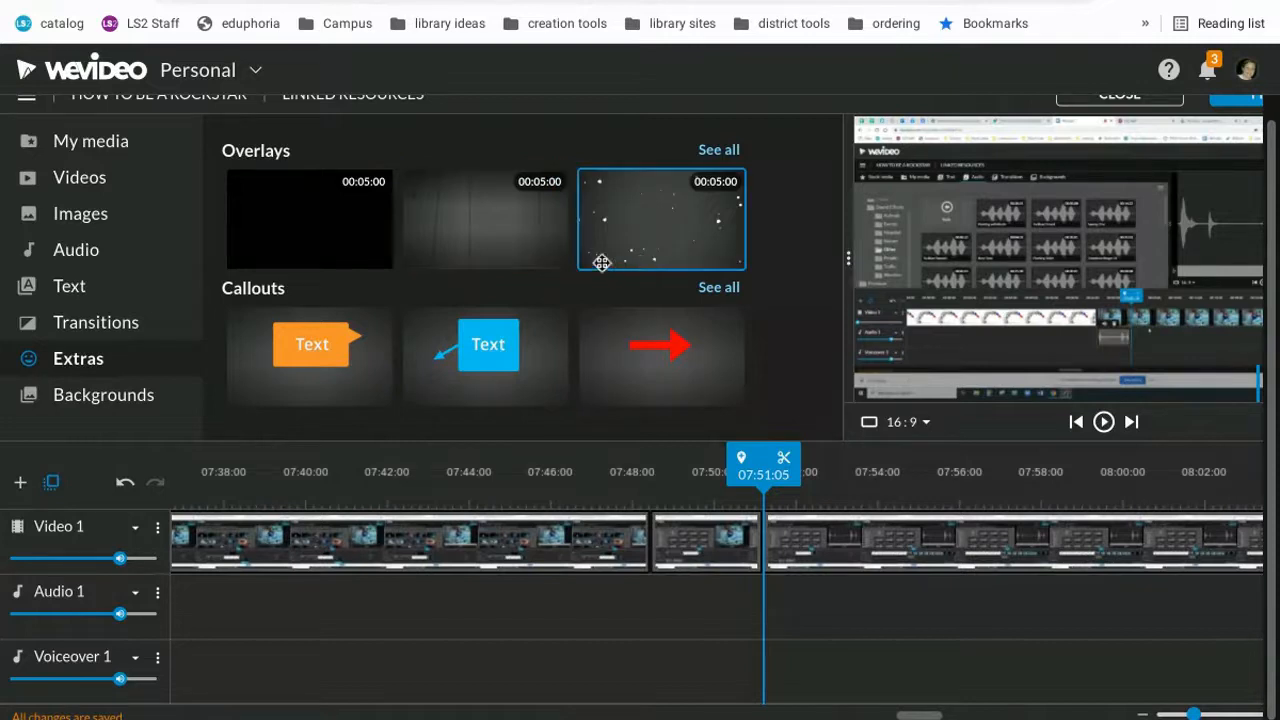
{"action": "scroll", "coordinate": [903, 635], "scroll_direction": "up", "scroll_amount": 2}
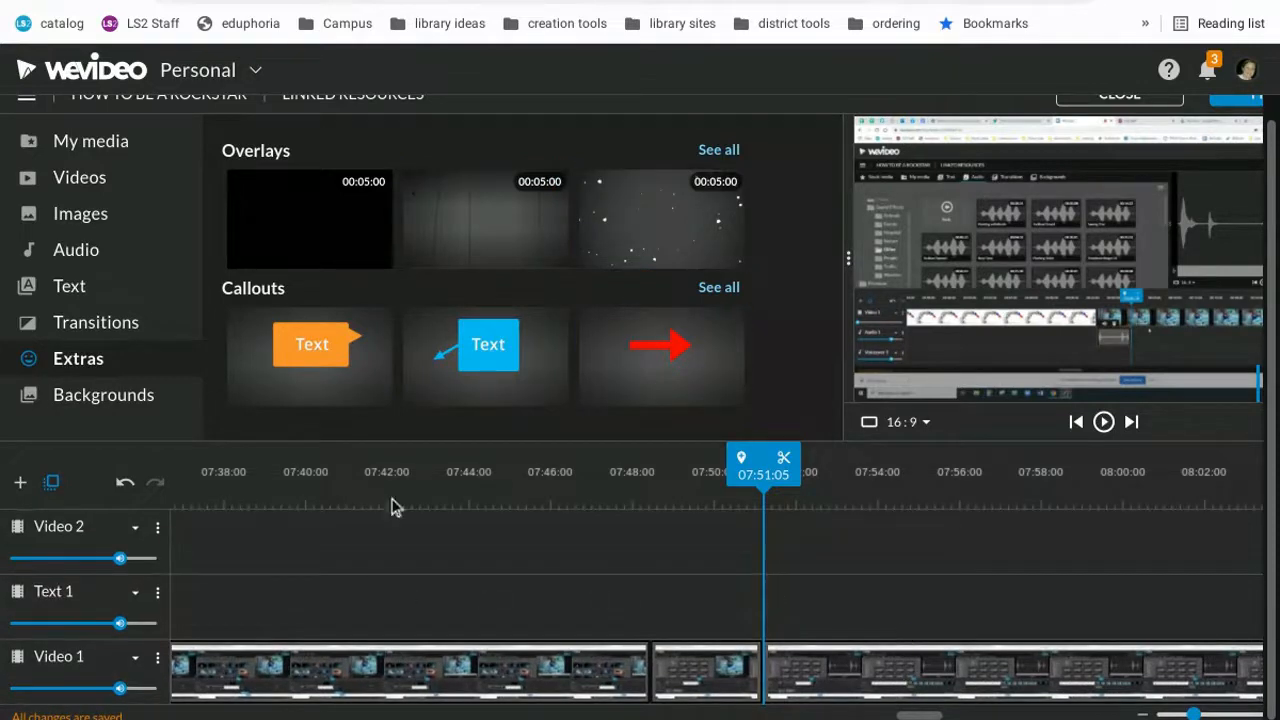
{"action": "left_click_drag", "start_coordinate": [503, 366], "coordinate": [808, 537]}
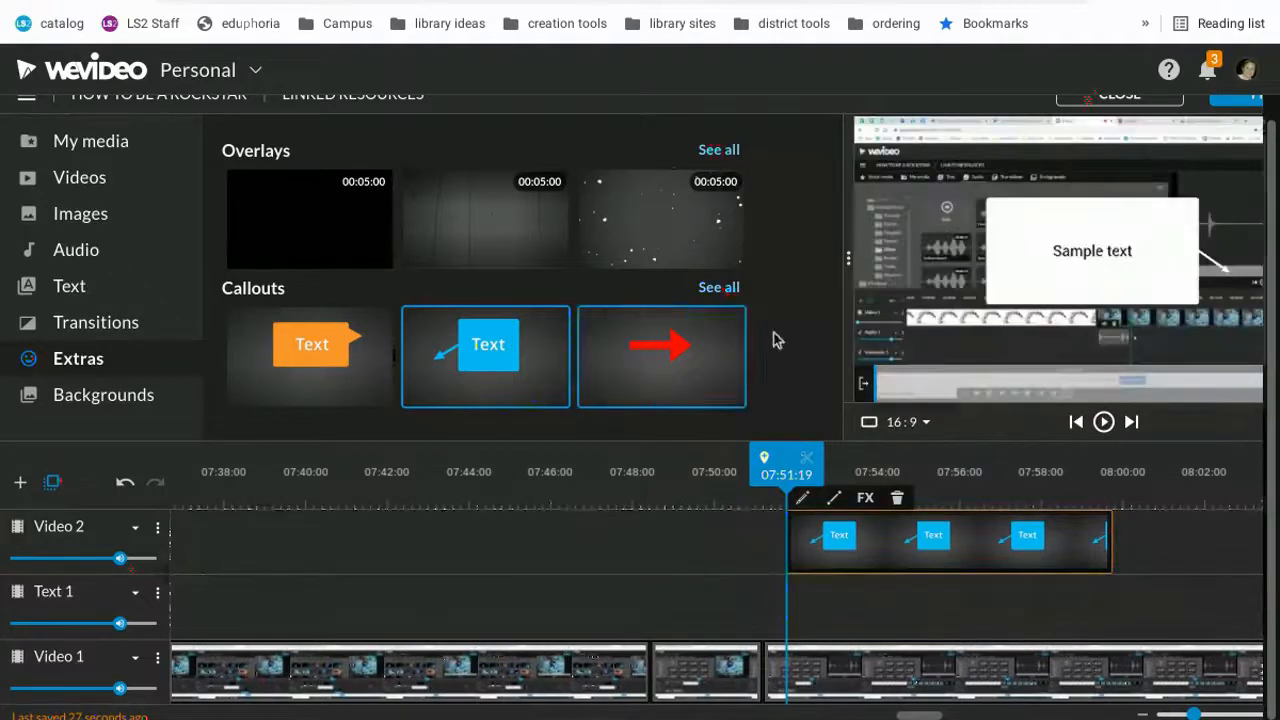
Step: Replace the callout's sample text with "Come to PRIDE time next Thursday for instruction!" and save the changes
{"action": "double_click", "coordinate": [952, 543]}
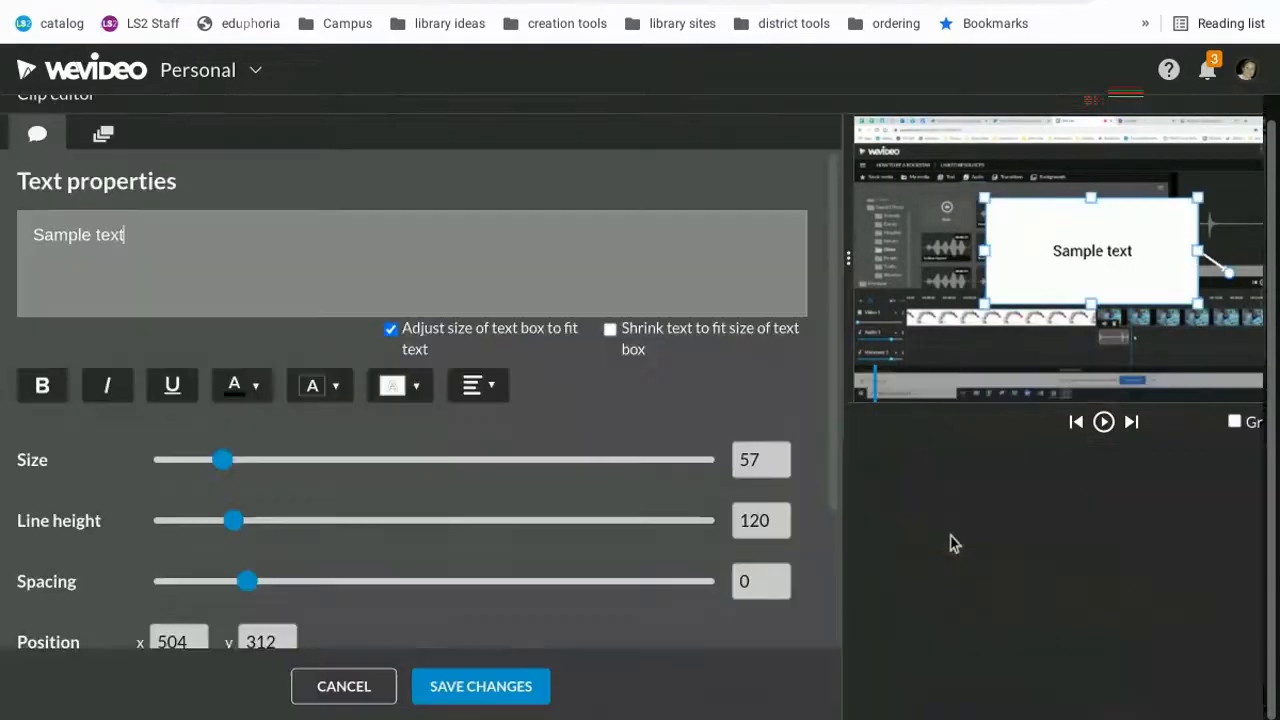
{"action": "left_click", "coordinate": [204, 296]}
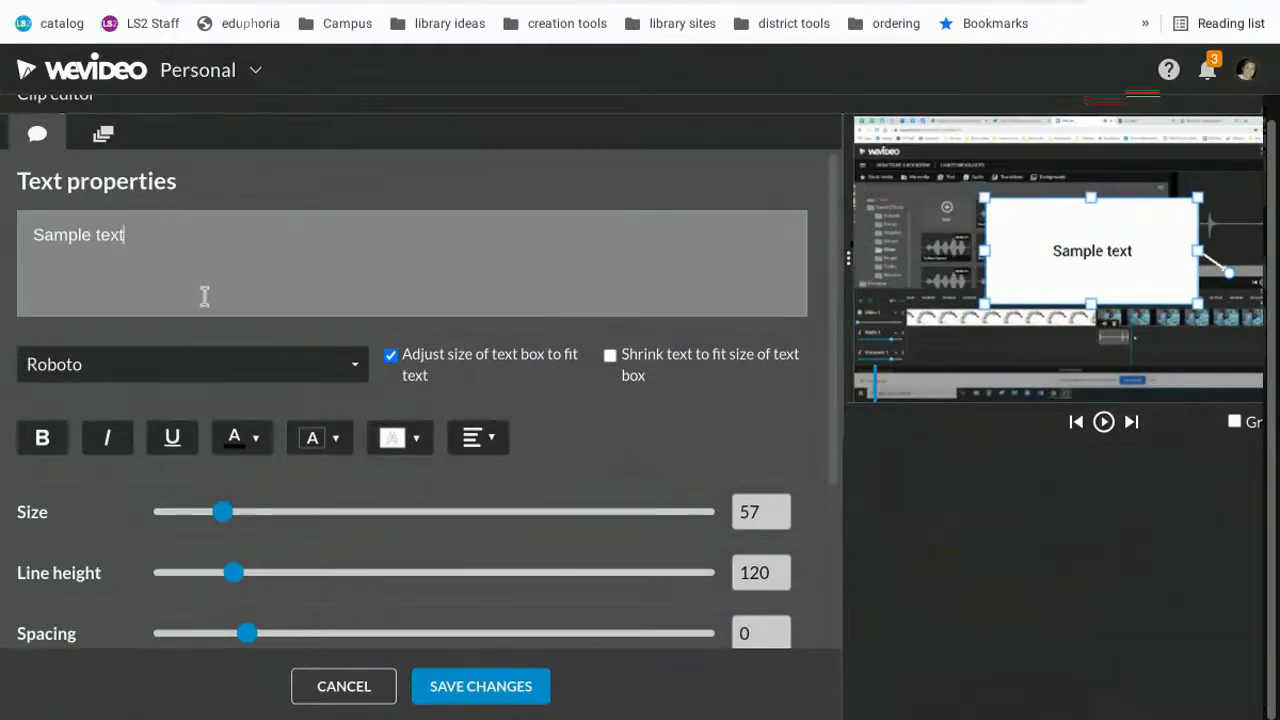
{"action": "key", "text": "BackSpace"}
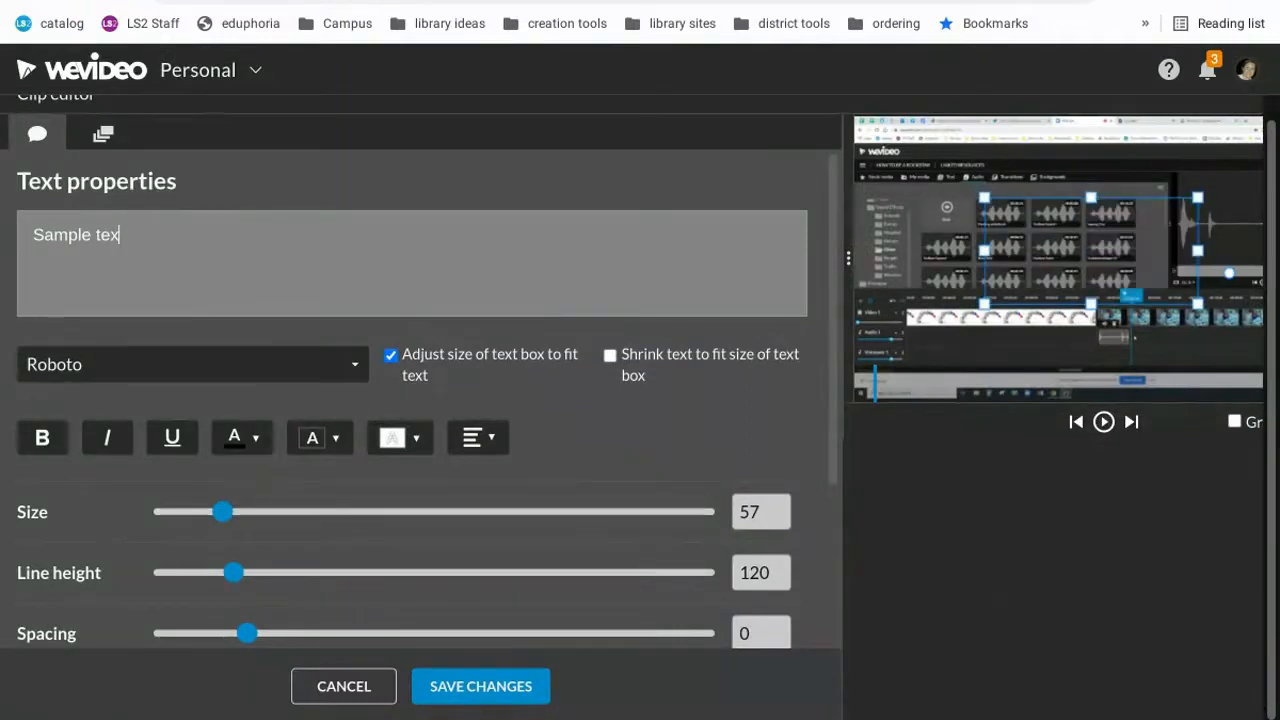
{"action": "key", "text": "BackSpace"}
{"action": "key", "text": "BackSpace"}
{"action": "key", "text": "BackSpace"}
{"action": "key", "text": "BackSpace"}
{"action": "key", "text": "BackSpace"}
{"action": "key", "text": "BackSpace"}
{"action": "key", "text": "BackSpace"}
{"action": "key", "text": "BackSpace"}
{"action": "key", "text": "BackSpace"}
{"action": "key", "text": "BackSpace"}
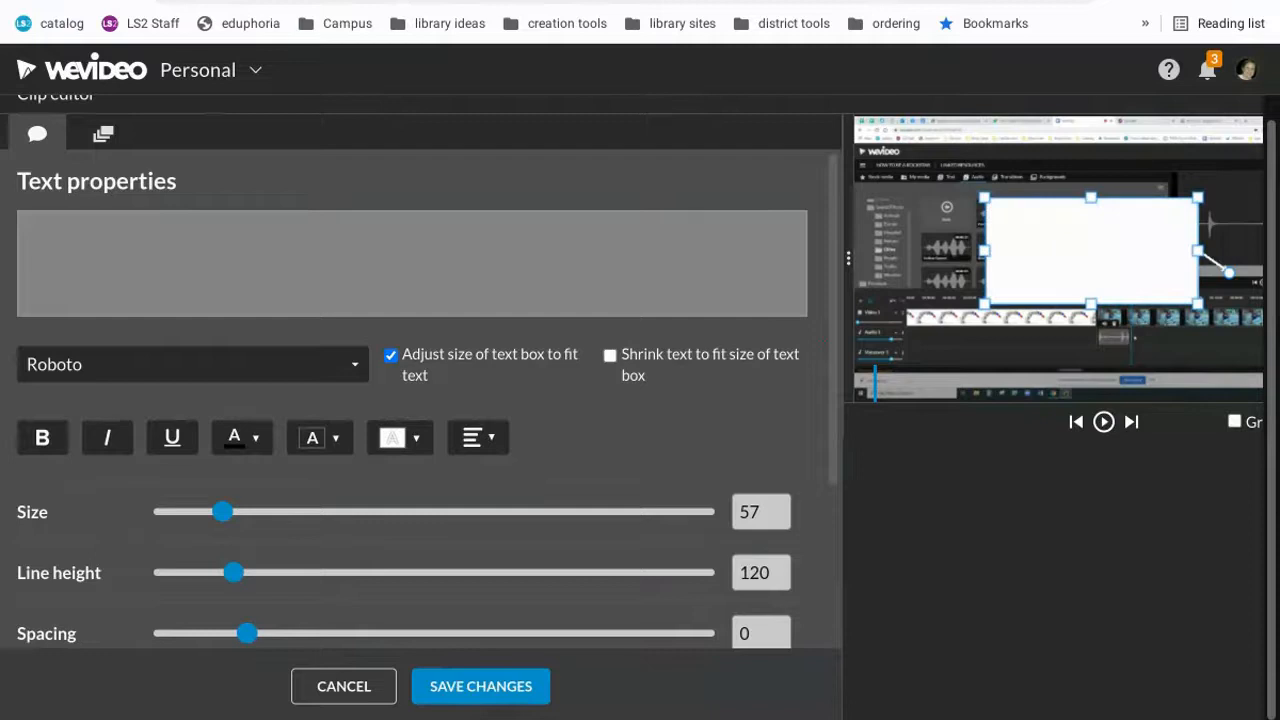
{"action": "type", "text": "Come to PRIDE time"}
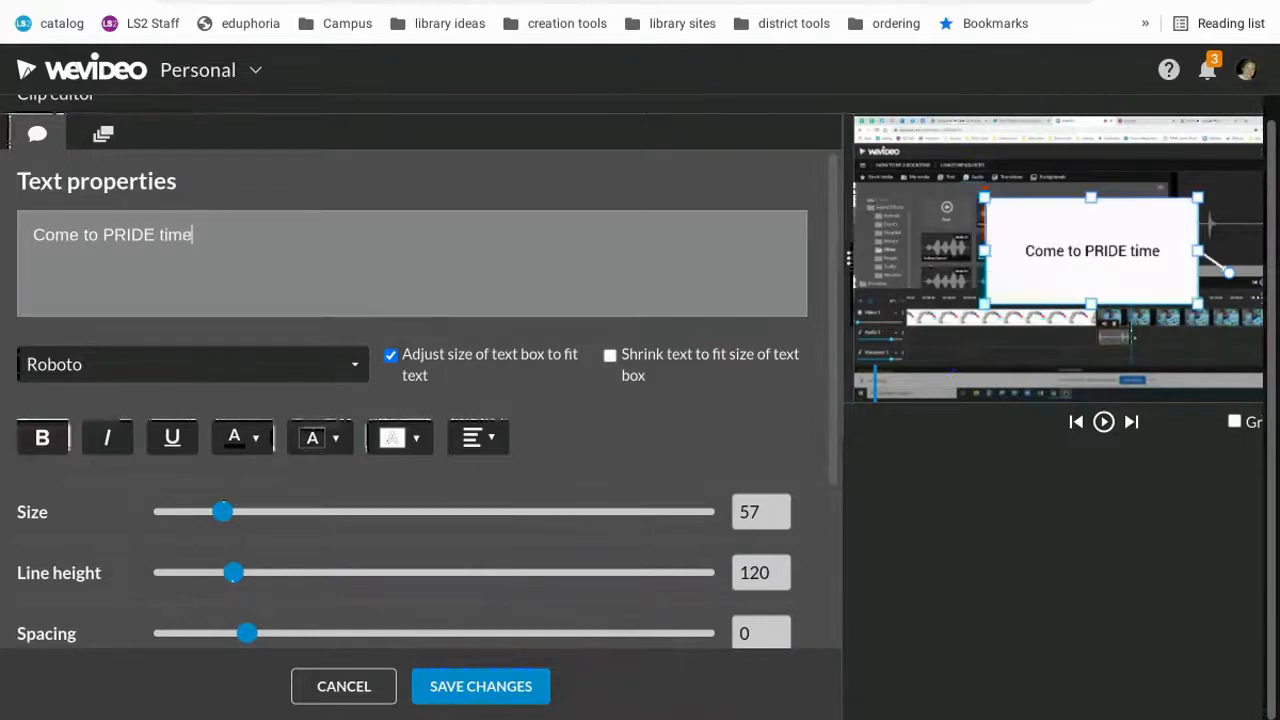
{"action": "type", "text": " next"}
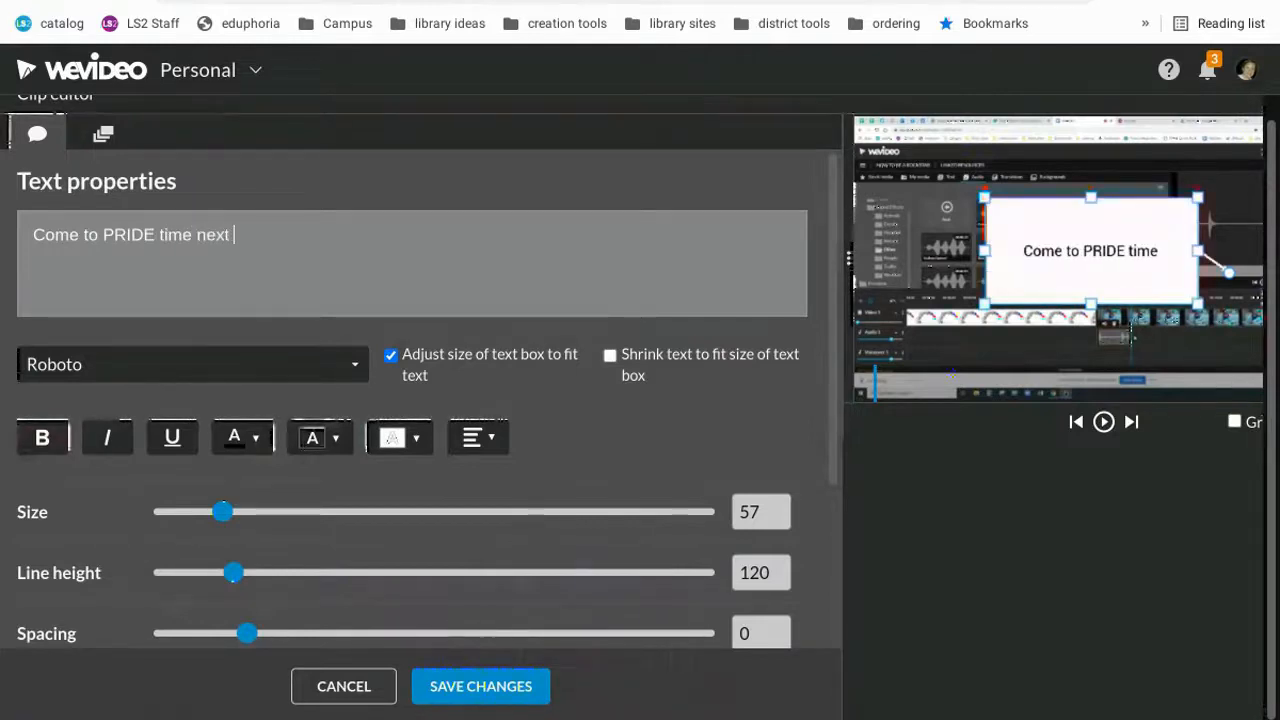
{"action": "type", "text": " THur"}
{"action": "key", "text": "BackSpace"}
{"action": "key", "text": "BackSpace"}
{"action": "key", "text": "BackSpace"}
{"action": "type", "text": "hursday"}
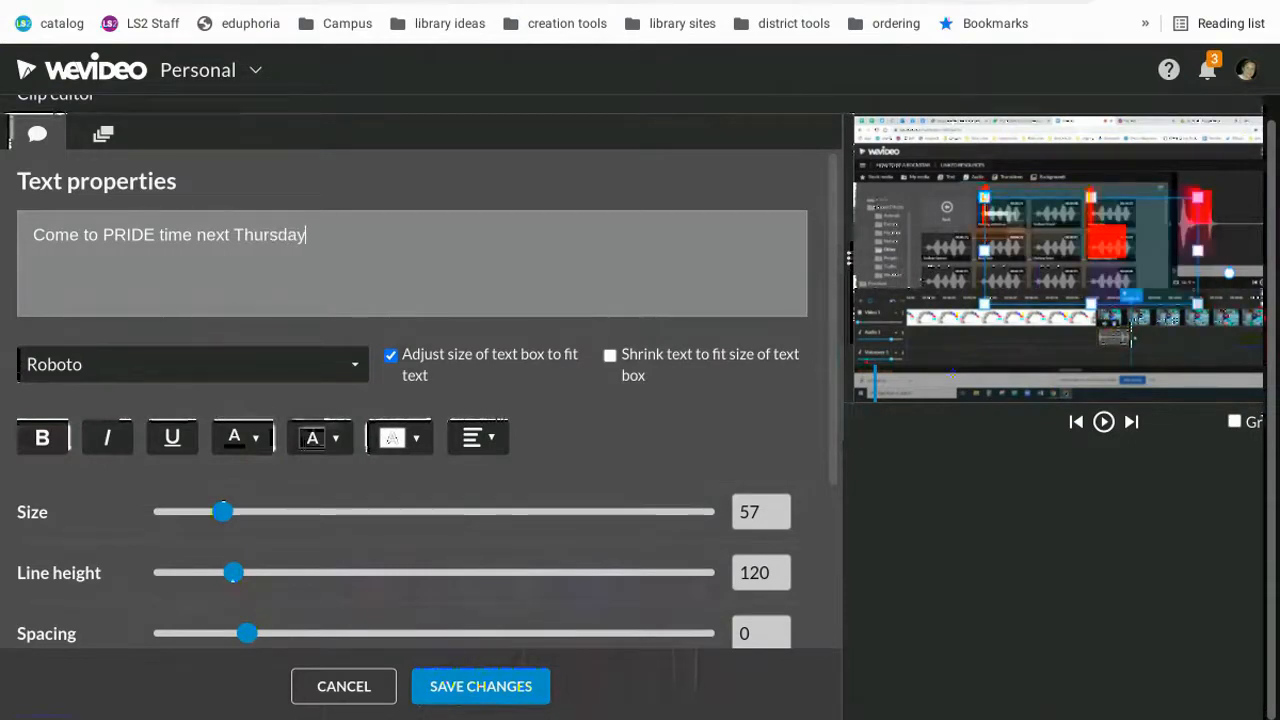
{"action": "type", "text": " for in"}
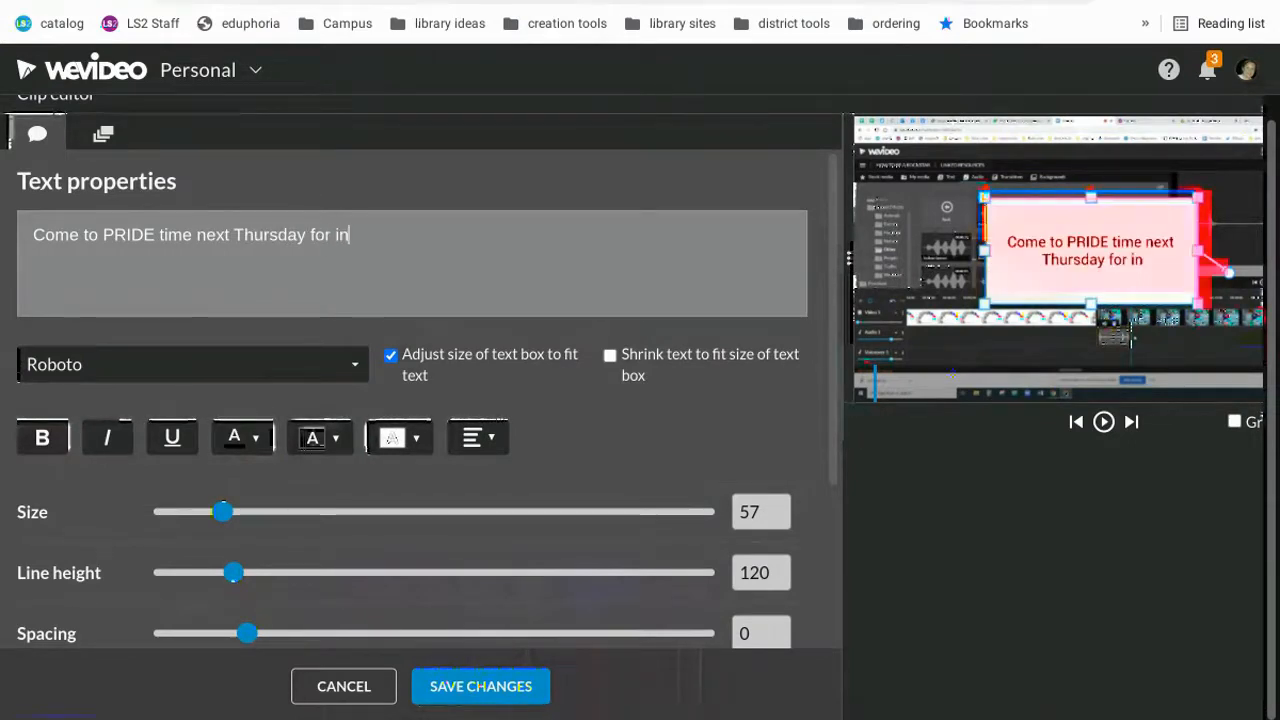
{"action": "type", "text": "struction!"}
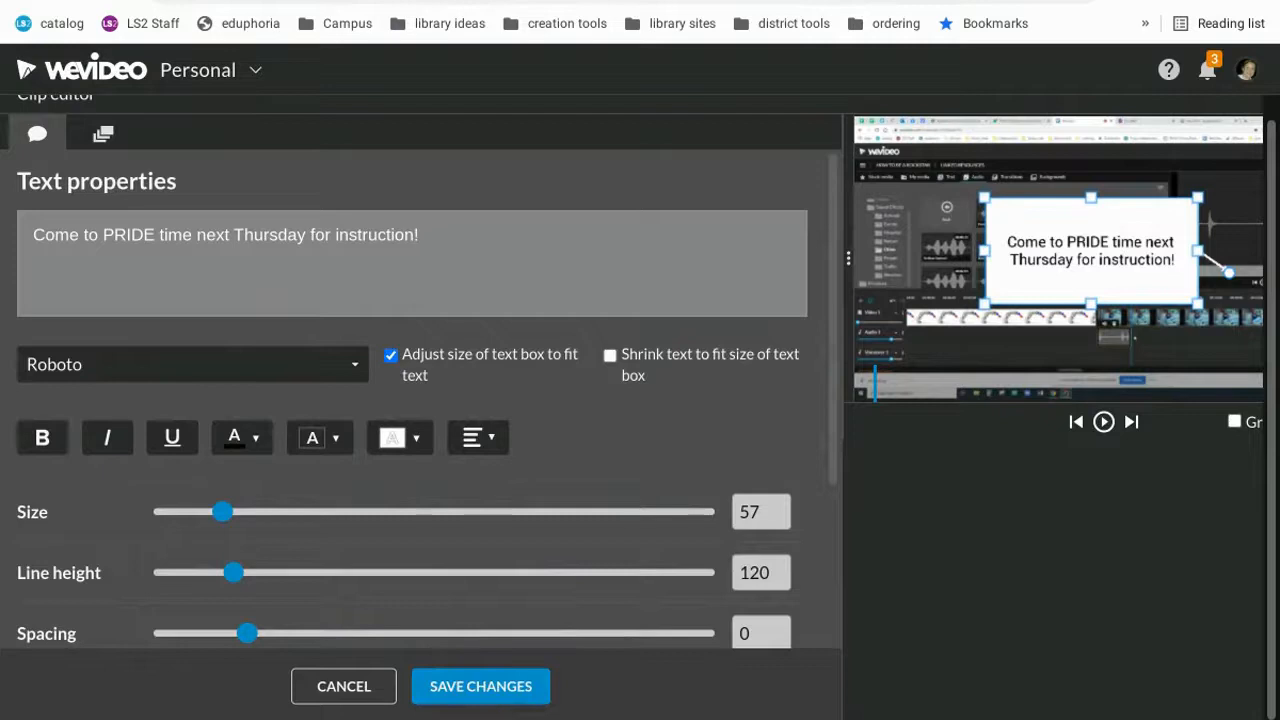
{"action": "left_click", "coordinate": [480, 687]}
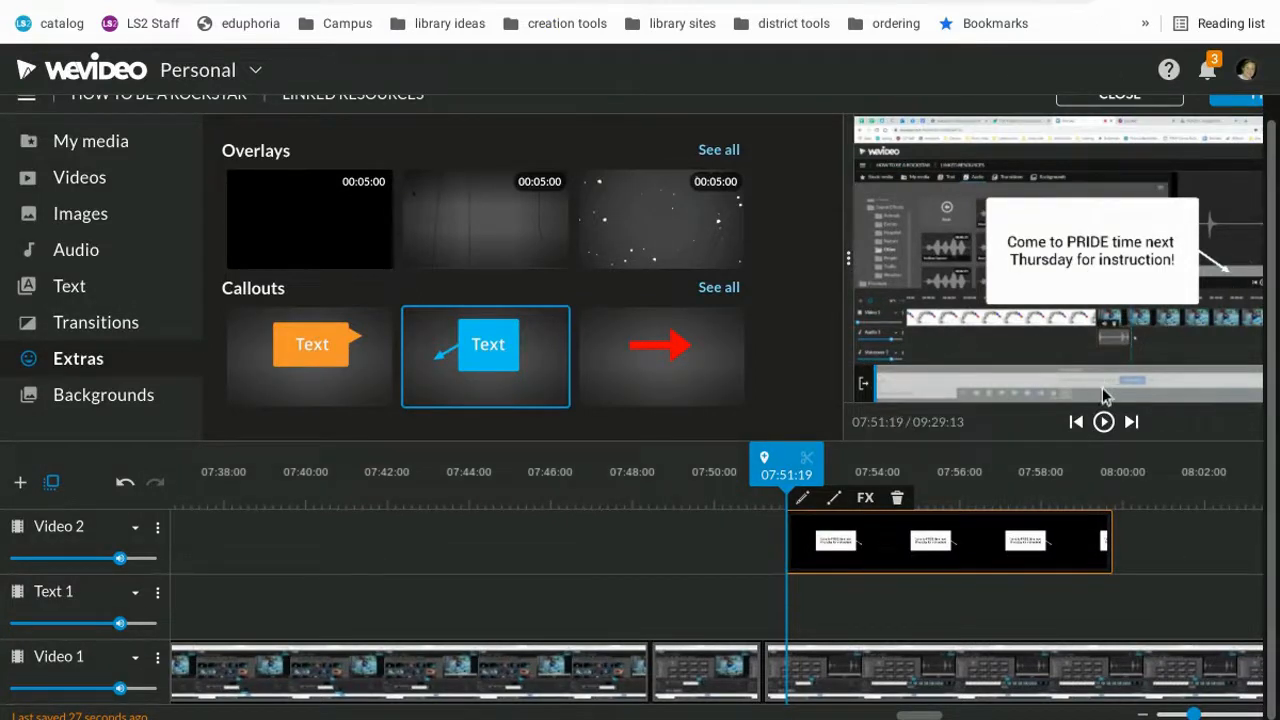
Step: Add the golden light-burst animated background to Video 2 right after the callout, at 07:59:19
{"action": "left_click", "coordinate": [81, 398]}
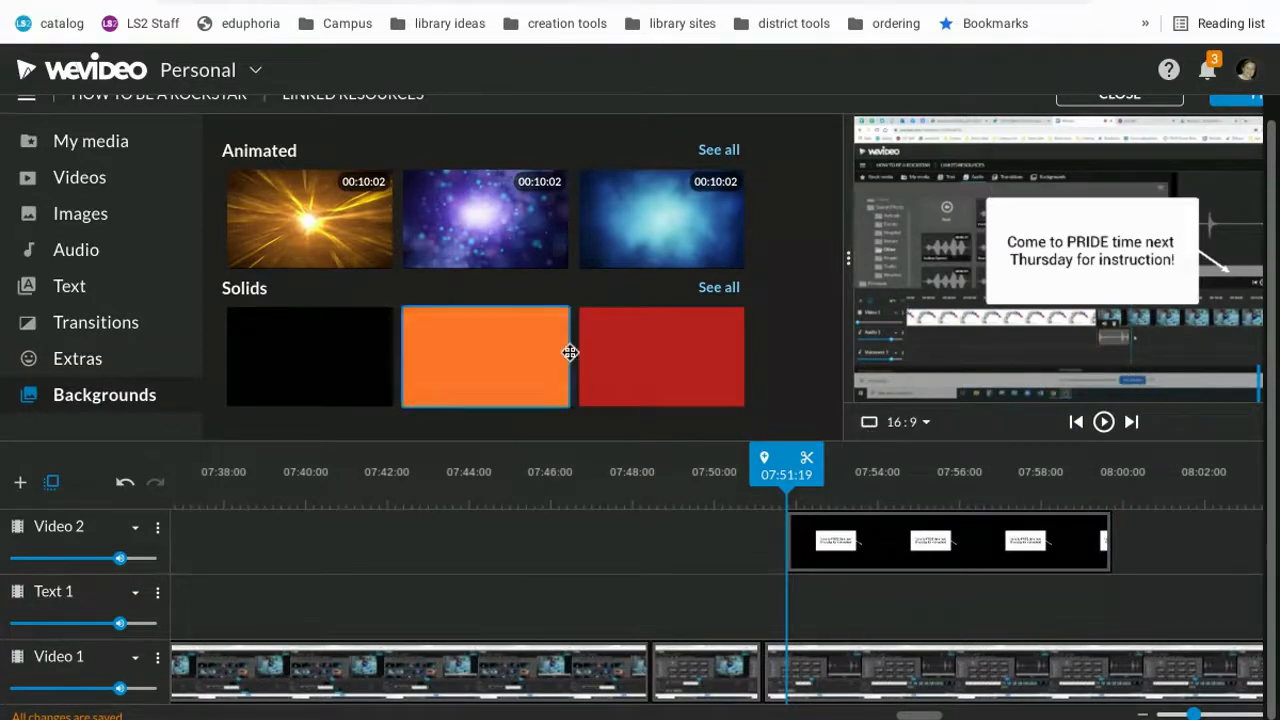
{"action": "left_click_drag", "start_coordinate": [349, 240], "coordinate": [1131, 542]}
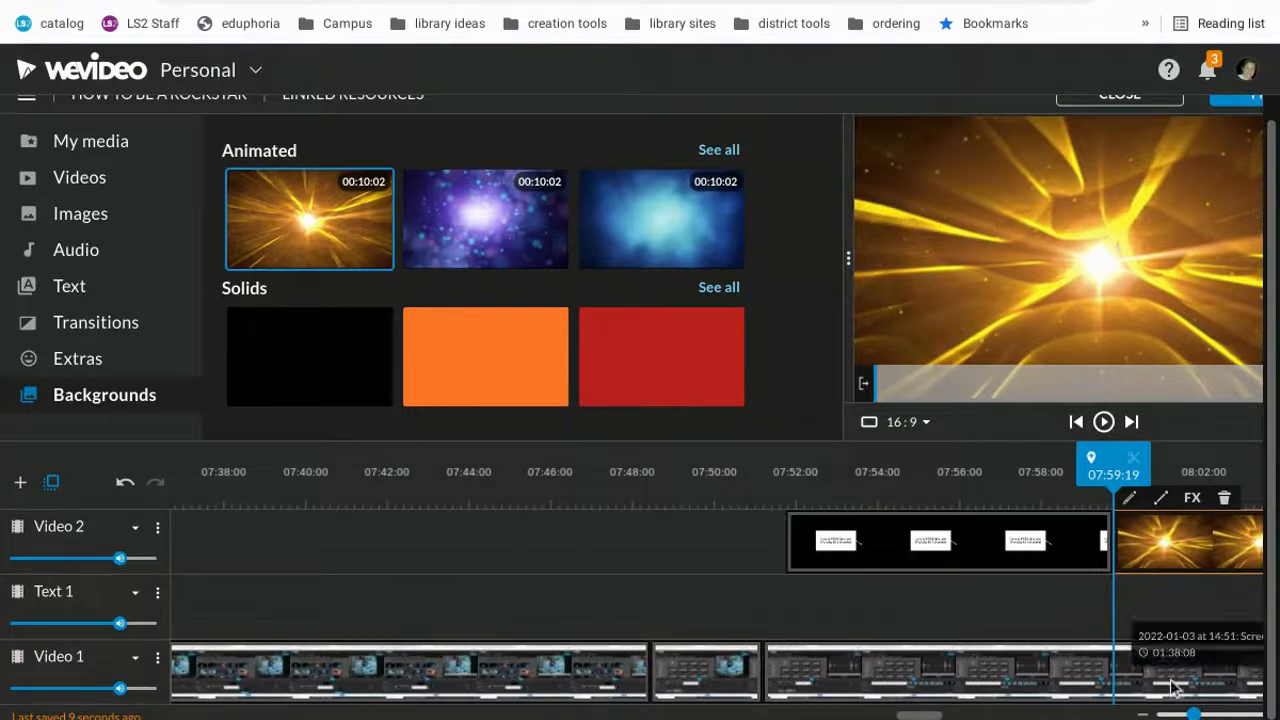
{"action": "mouse_move", "coordinate": [927, 716]}
{"action": "left_mouse_down"}
{"action": "mouse_move", "coordinate": [997, 716]}
{"action": "mouse_move", "coordinate": [929, 716]}
{"action": "mouse_move", "coordinate": [950, 716]}
{"action": "left_mouse_up"}
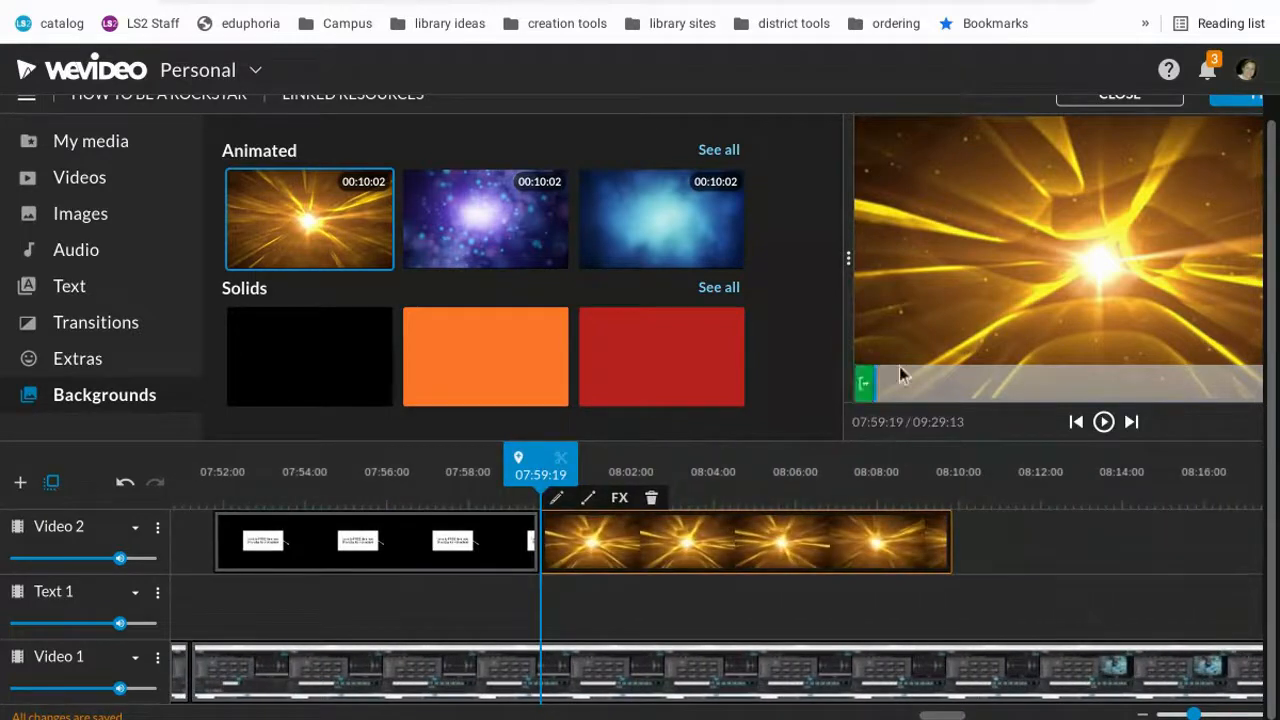
Step: Play back the timeline from 07:55:07 to preview the text callout and the golden background, stopping at 08:13:00
{"action": "left_click_drag", "start_coordinate": [550, 462], "coordinate": [358, 463]}
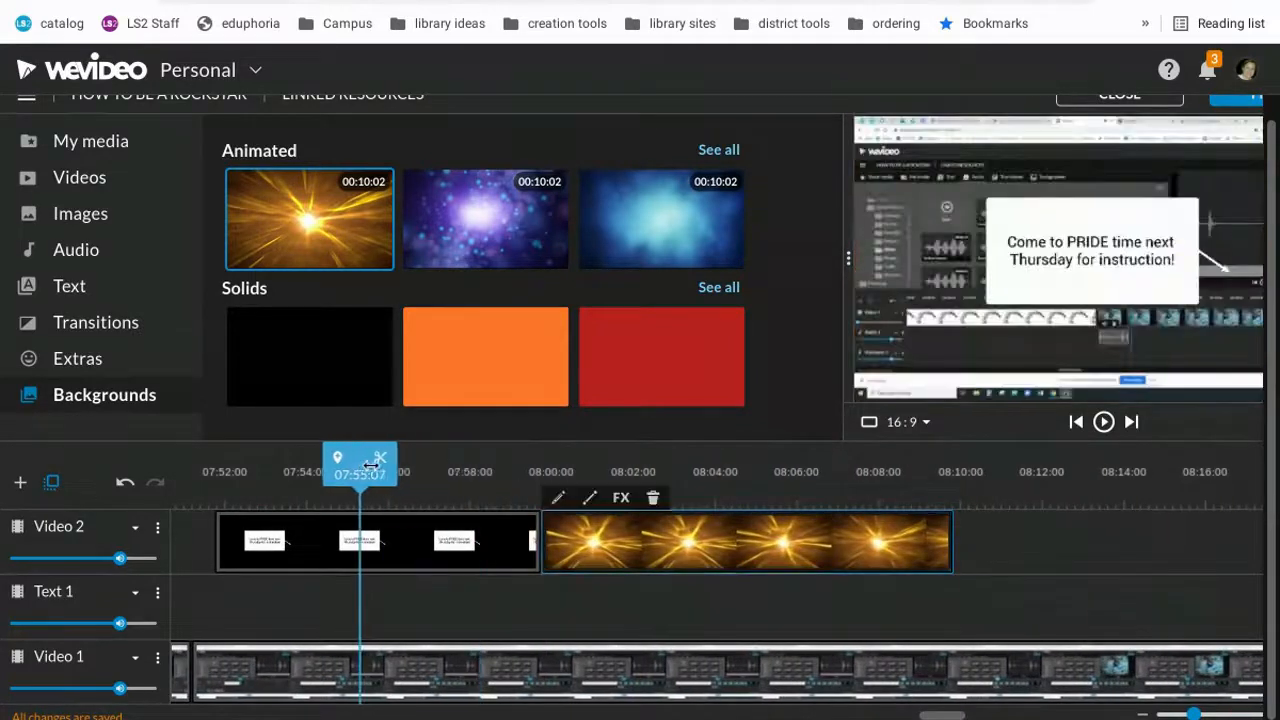
{"action": "left_click", "coordinate": [1103, 422]}
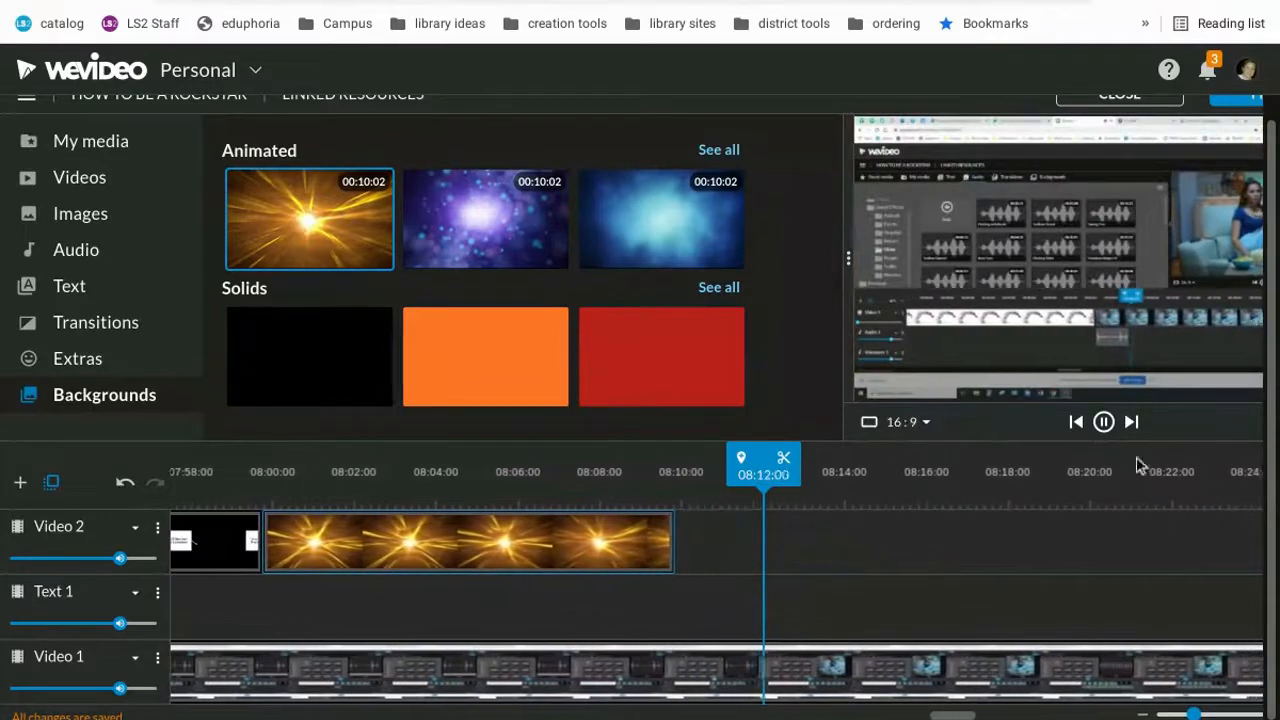
{"action": "left_click", "coordinate": [1104, 422]}
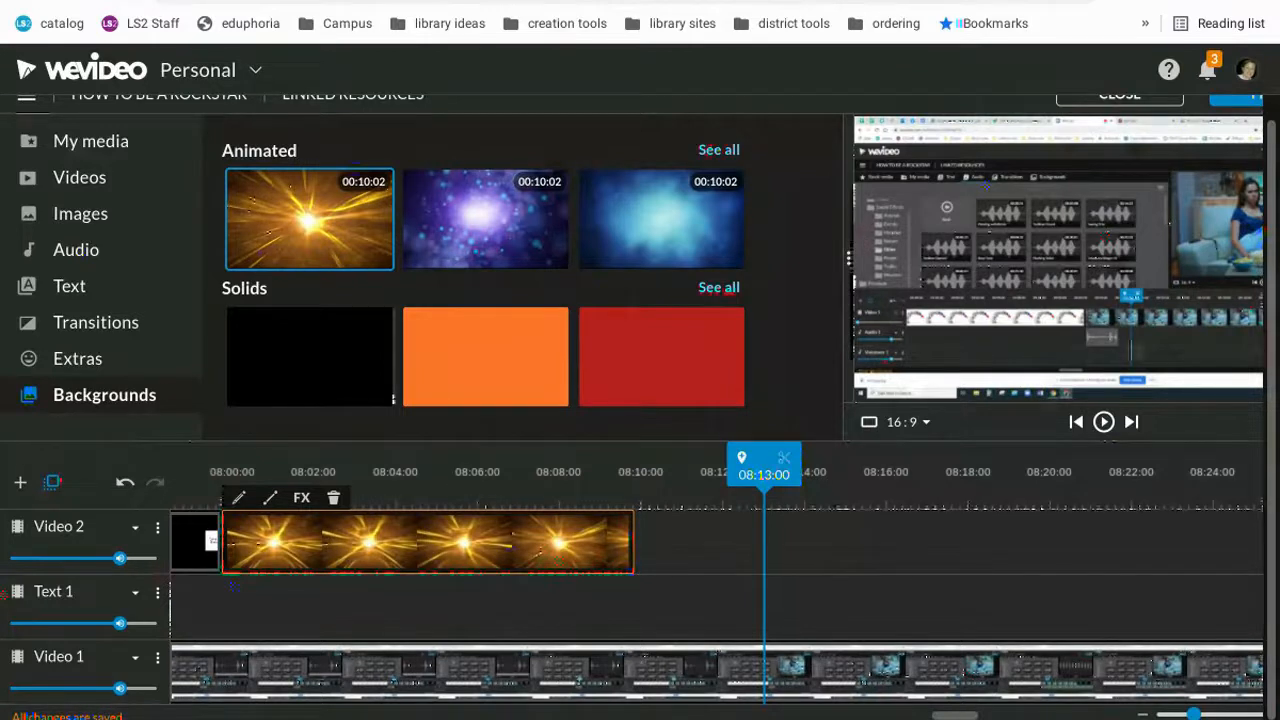
Step: Finish the edit and set the video export's resolution to HD 1280x720
{"action": "scroll", "coordinate": [760, 590], "scroll_direction": "right", "scroll_amount": 20}
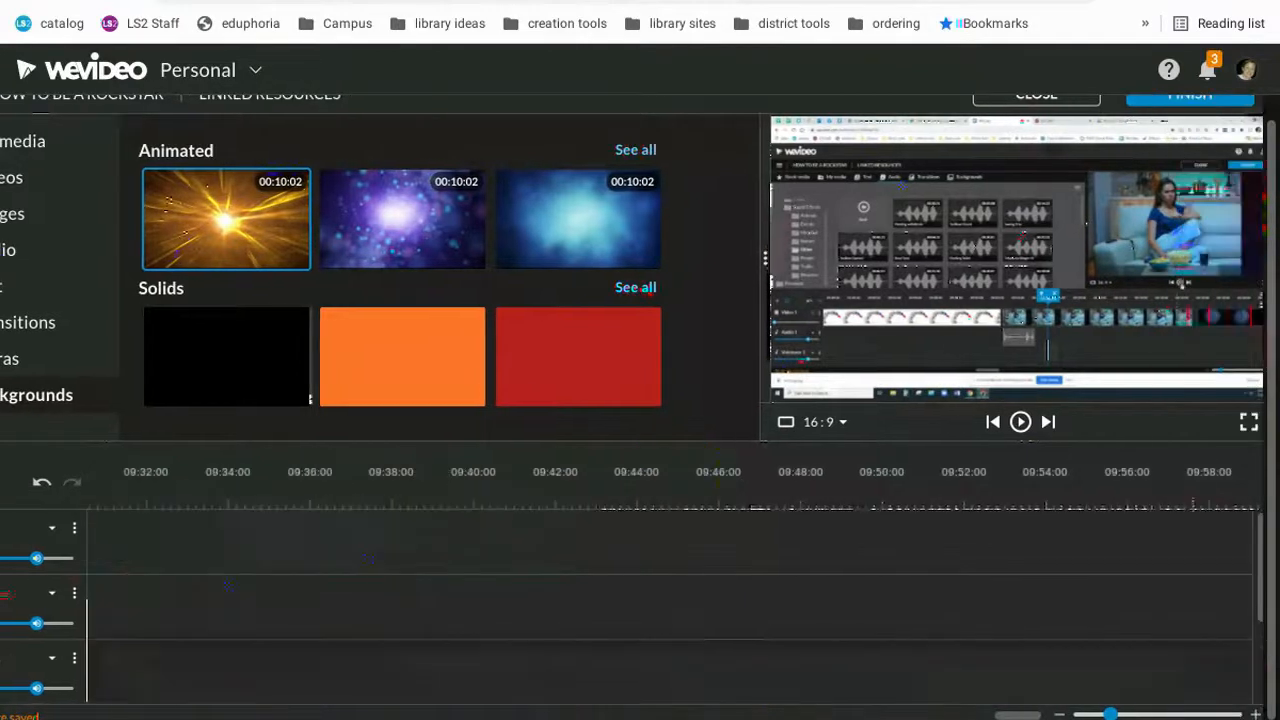
{"action": "scroll", "coordinate": [1275, 318], "scroll_direction": "up", "scroll_amount": 1}
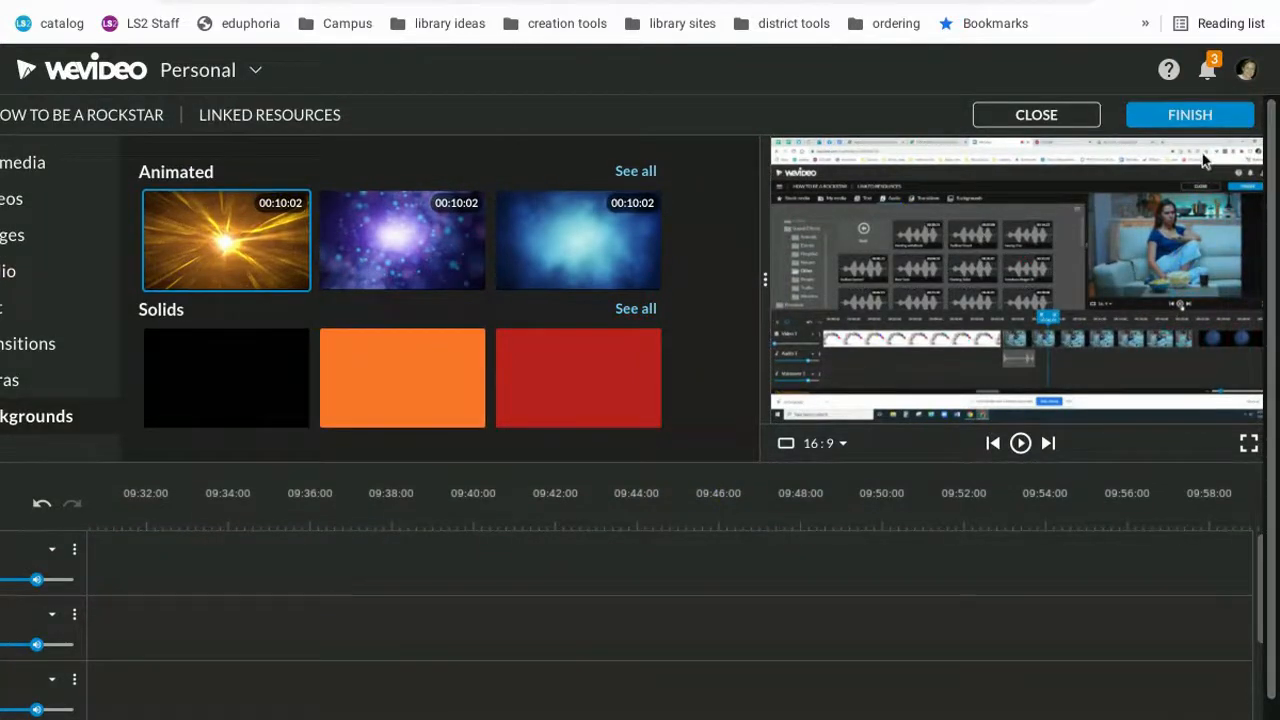
{"action": "left_click", "coordinate": [1204, 120]}
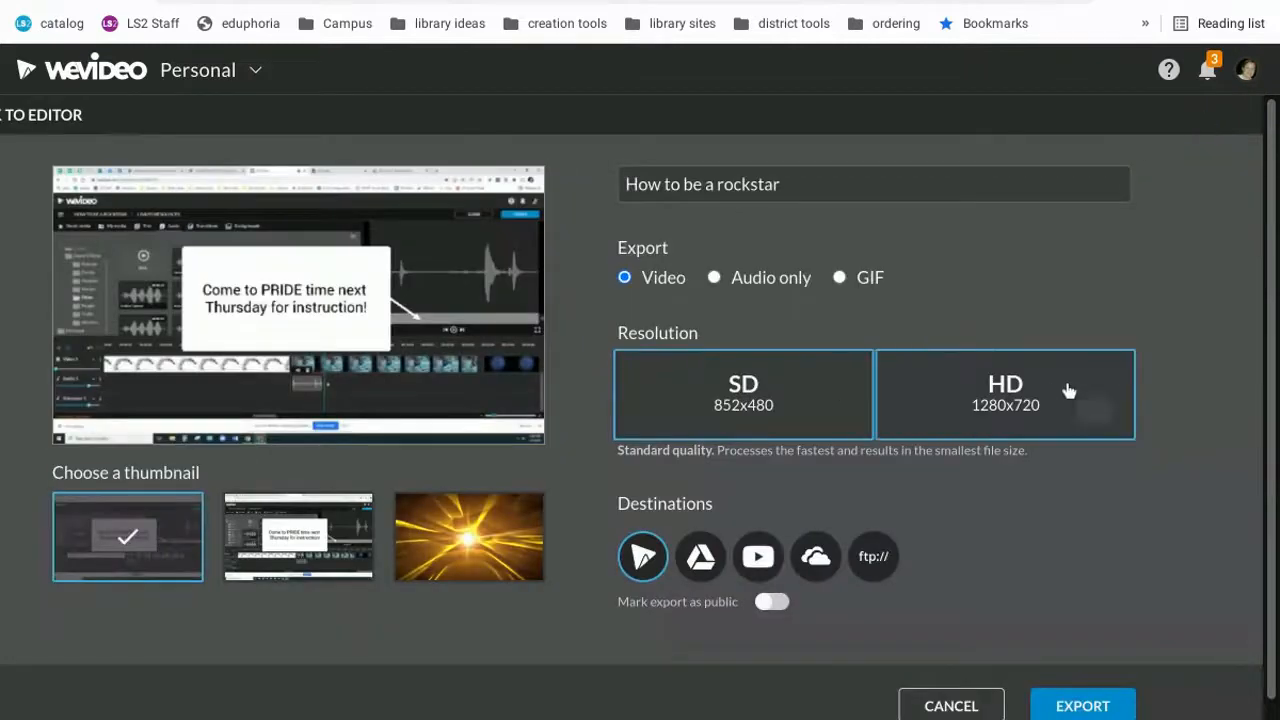
{"action": "left_click", "coordinate": [1068, 391]}
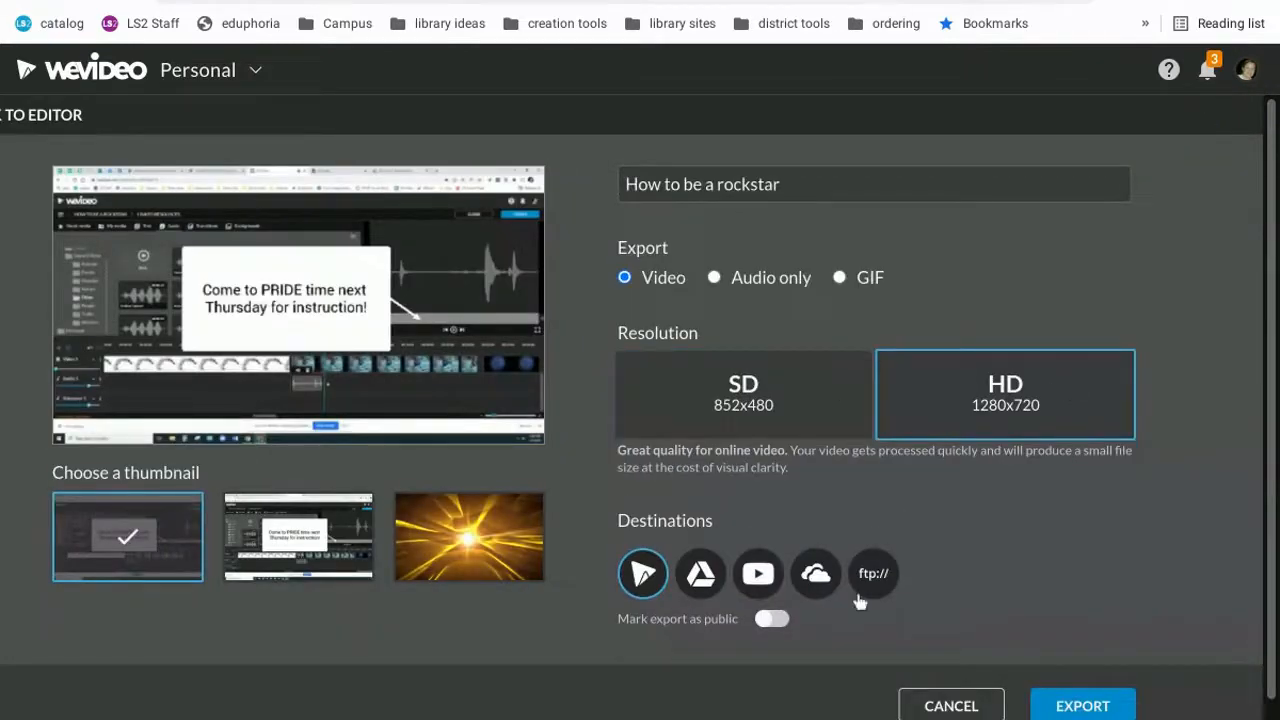
Step: Export the video as public with the golden light-burst frame as its thumbnail
{"action": "left_click", "coordinate": [780, 619]}
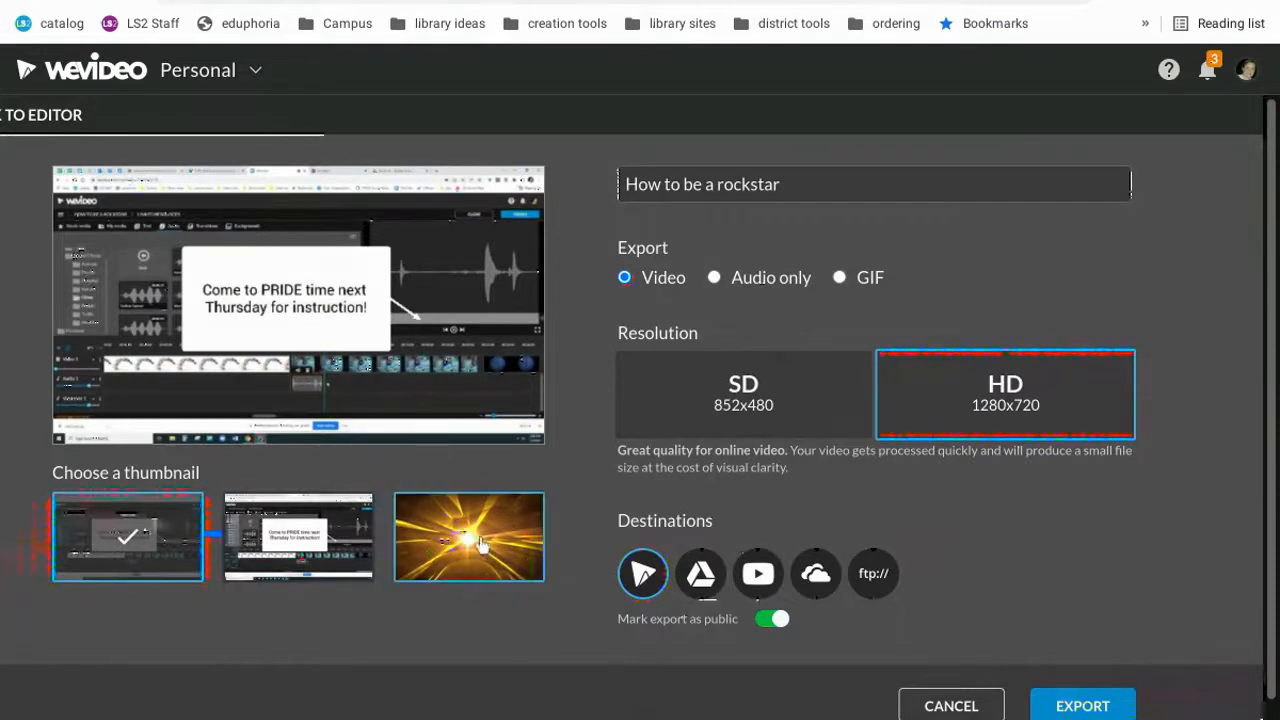
{"action": "left_click", "coordinate": [506, 567]}
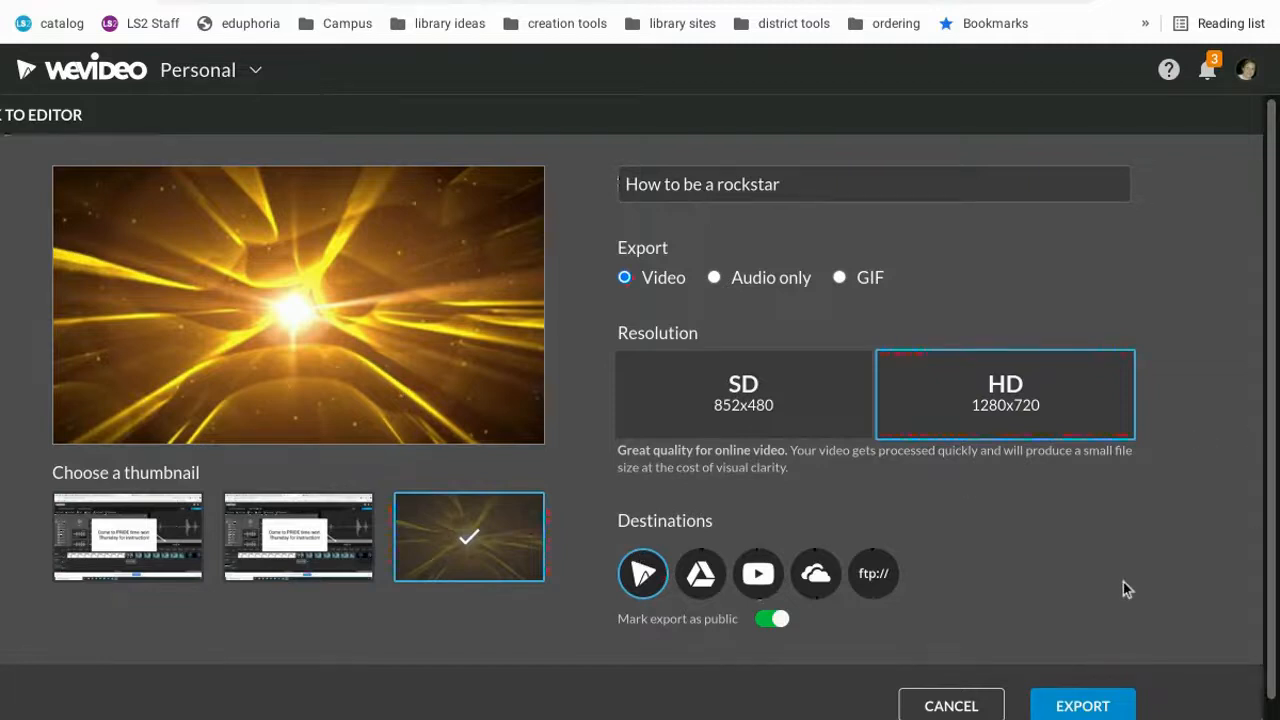
{"action": "left_click", "coordinate": [1083, 706]}
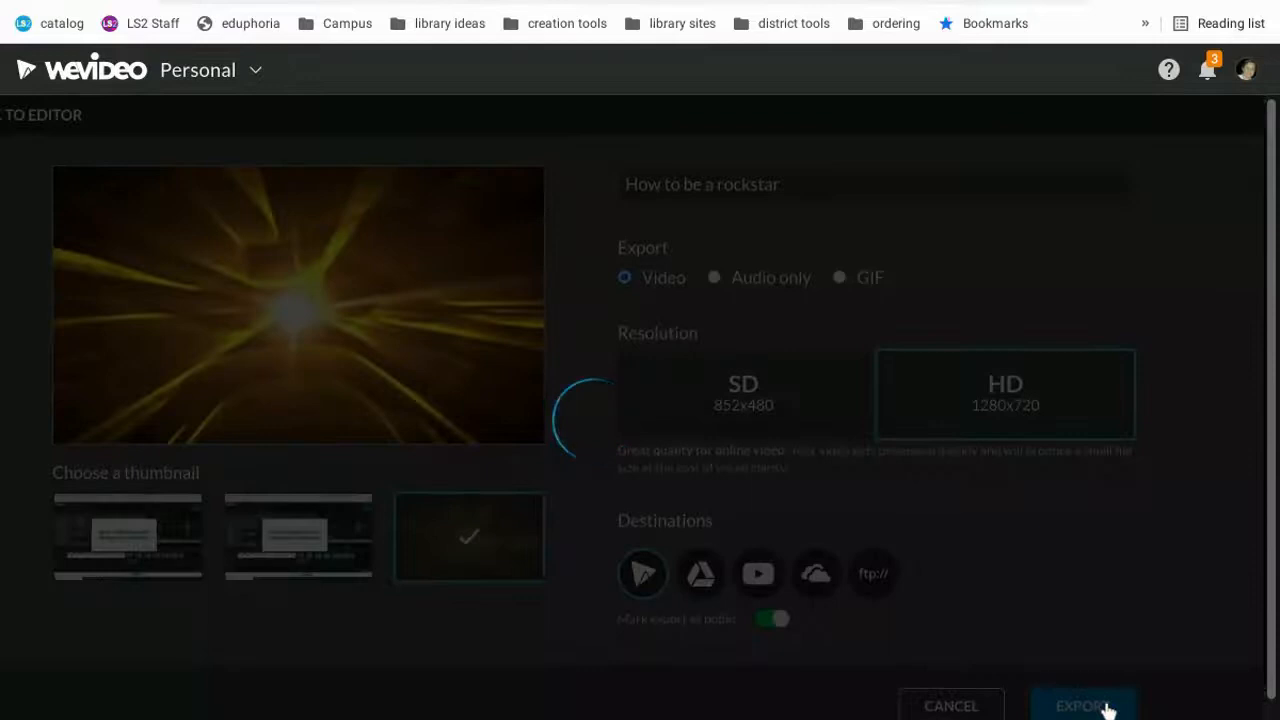